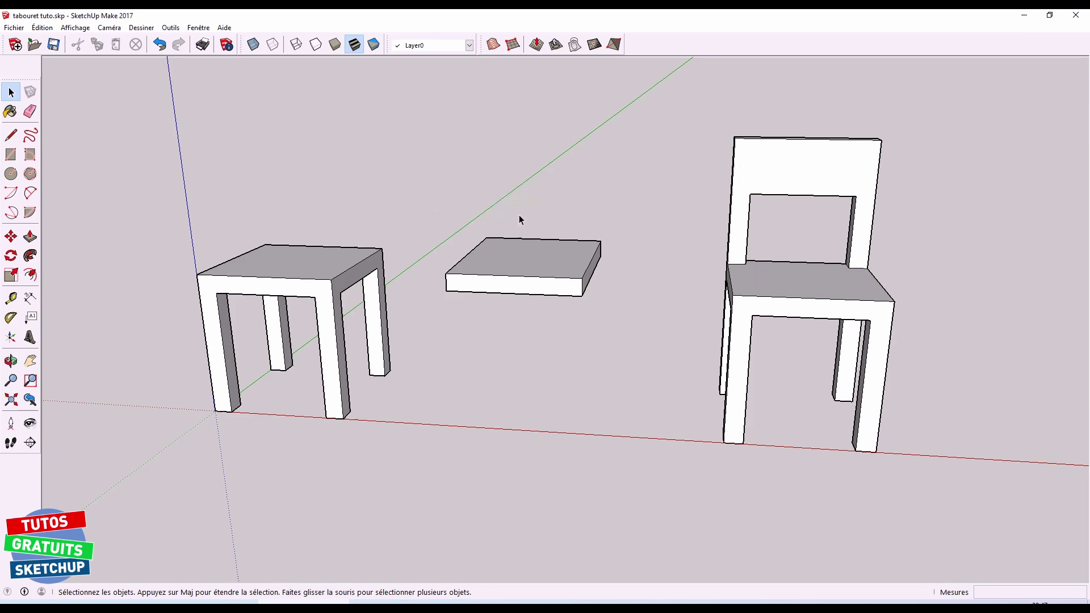
# Erase the stool's front-right leg edges with the Eraser, then undo it
pyautogui.moveTo(506, 255); pyautogui.dragTo(499, 302, button='middle')
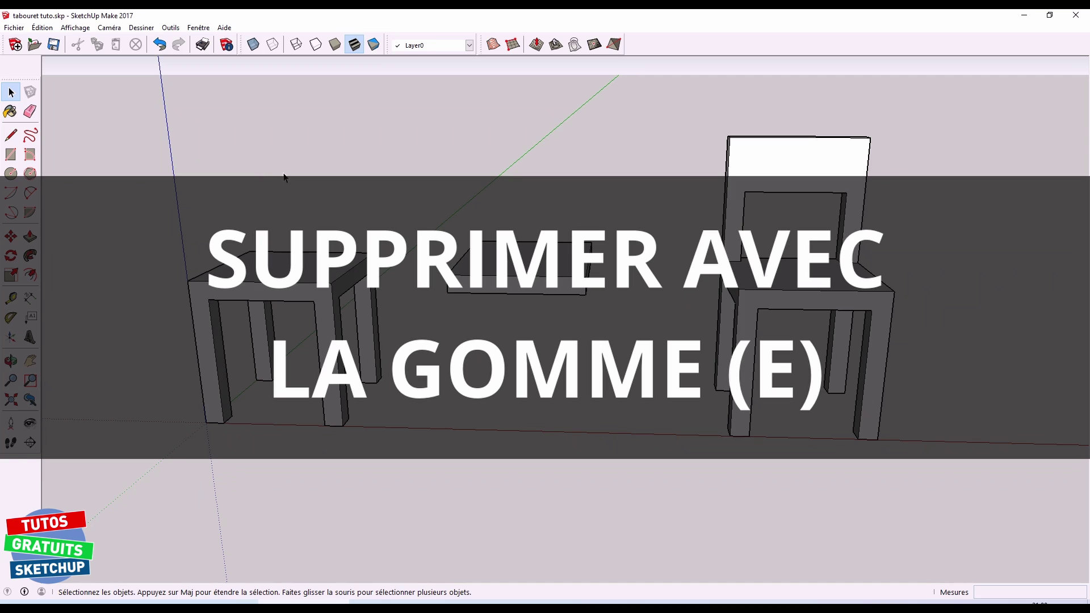
pyautogui.press('e')
pyautogui.press('o')
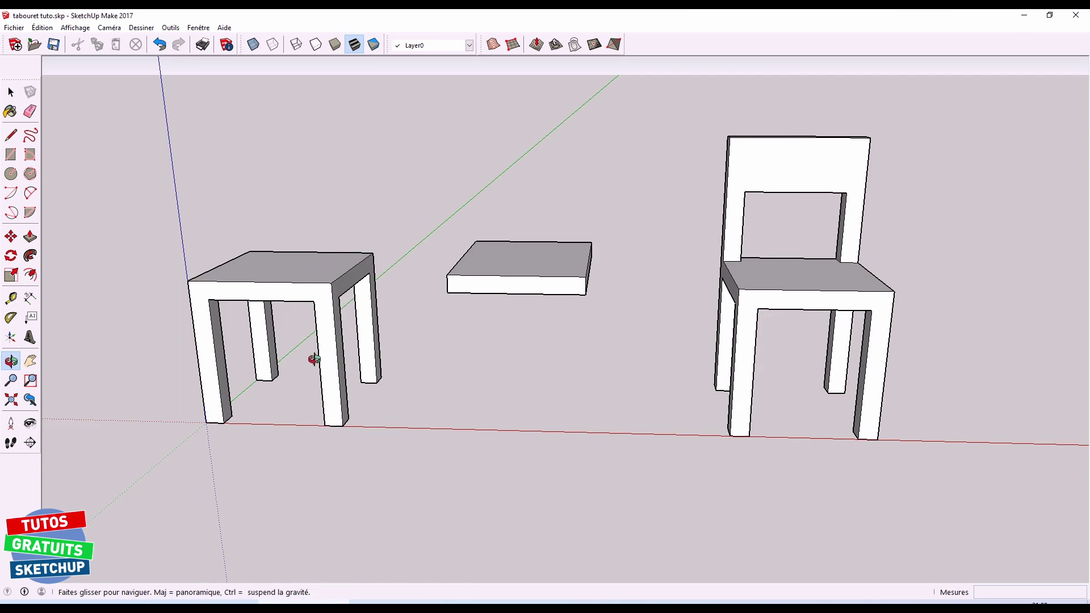
pyautogui.press('e')
pyautogui.scroll(3, 321, 335)
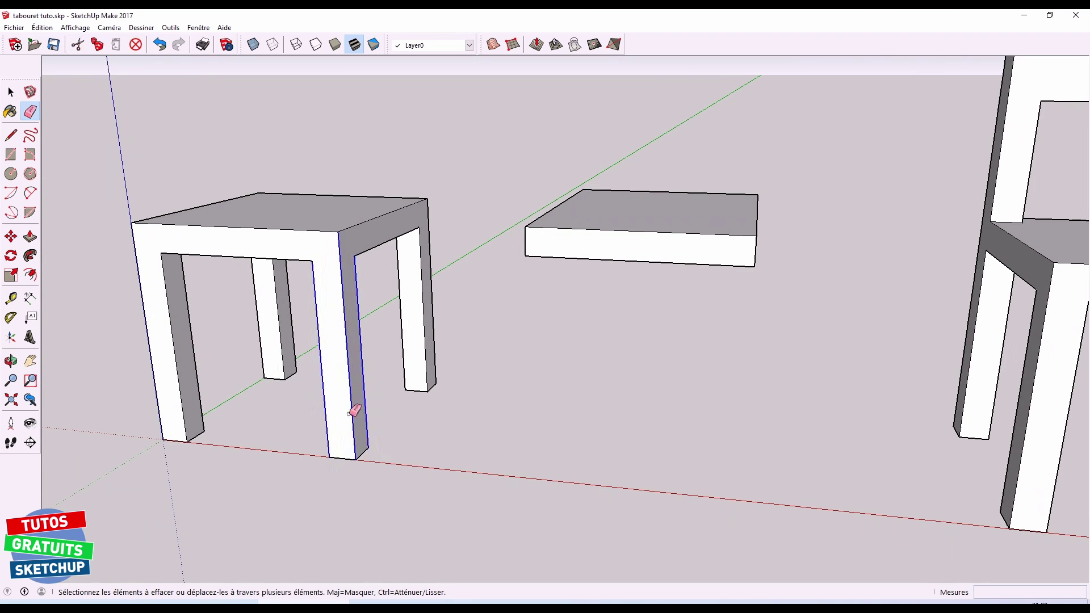
pyautogui.moveTo(349, 413); pyautogui.dragTo(375, 451)
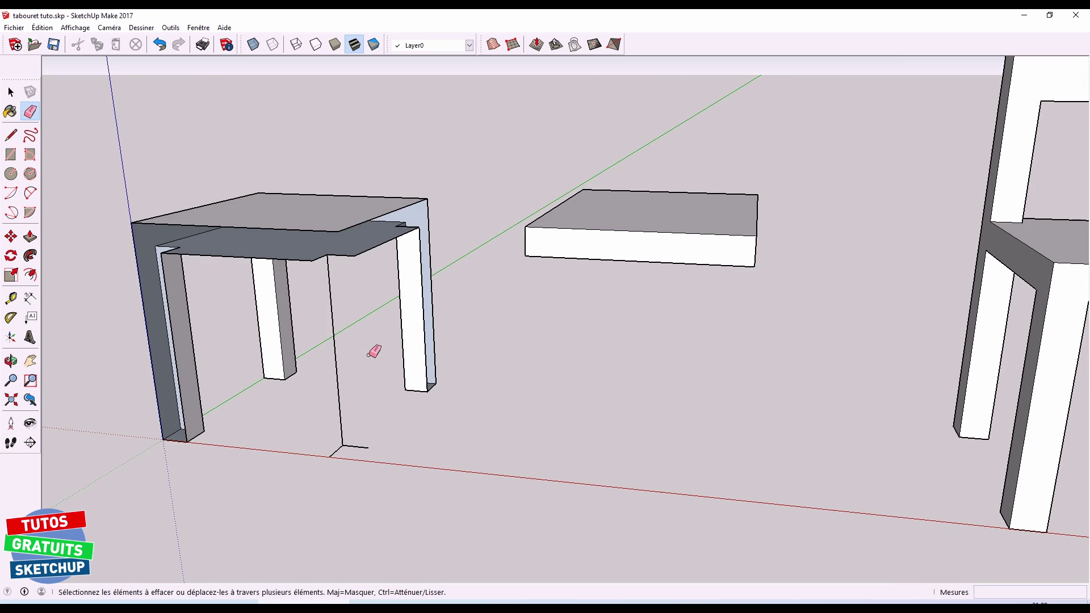
pyautogui.hotkey('ctrl', 'z')
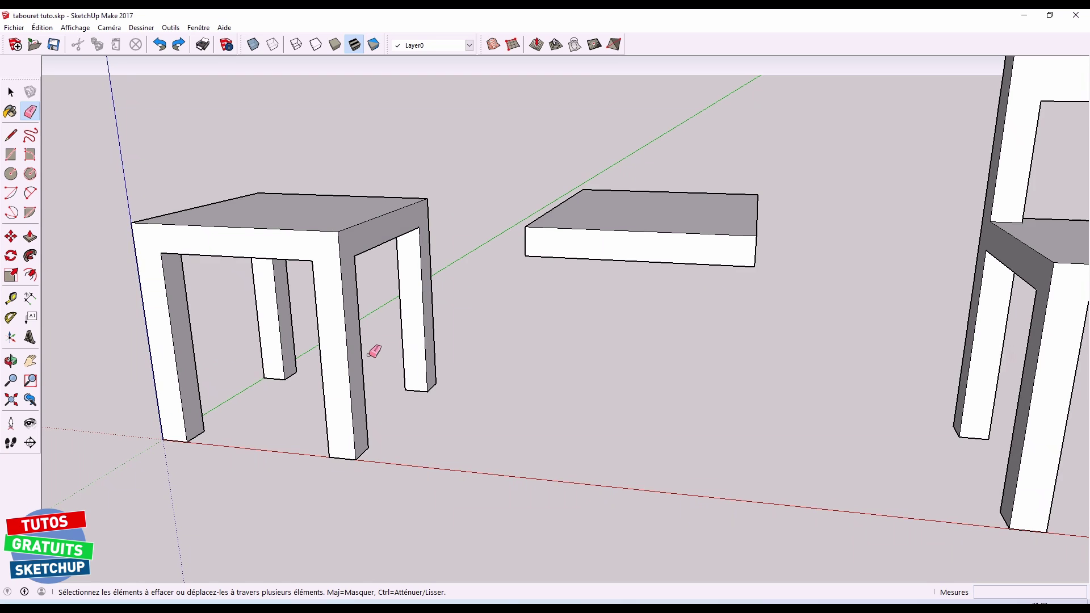
# Erase the leg's front vertical edge, which removes the stool's front face
pyautogui.press('space')
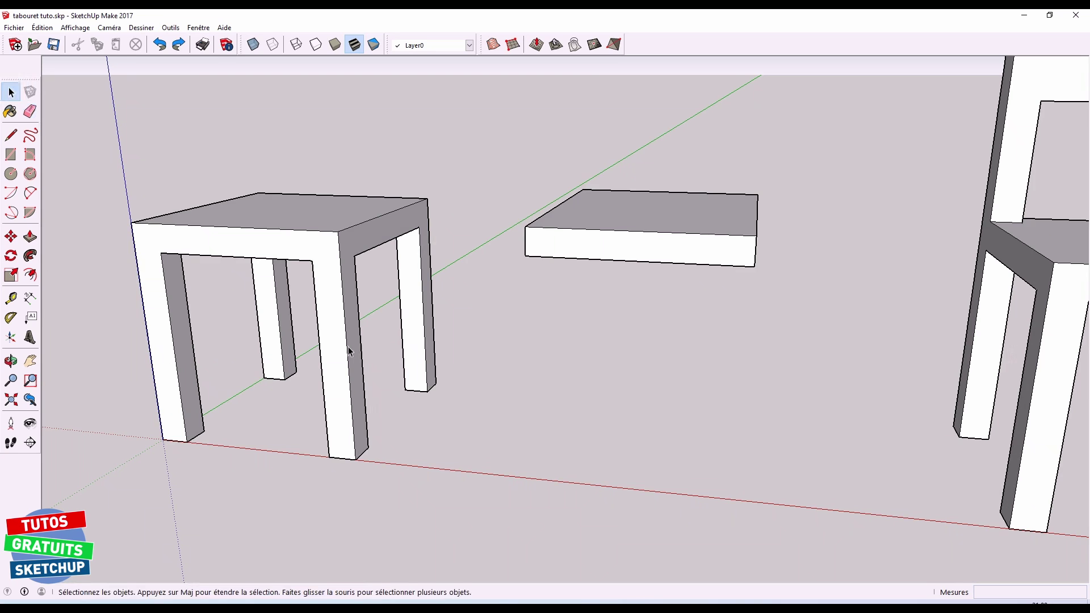
pyautogui.click(345, 335)
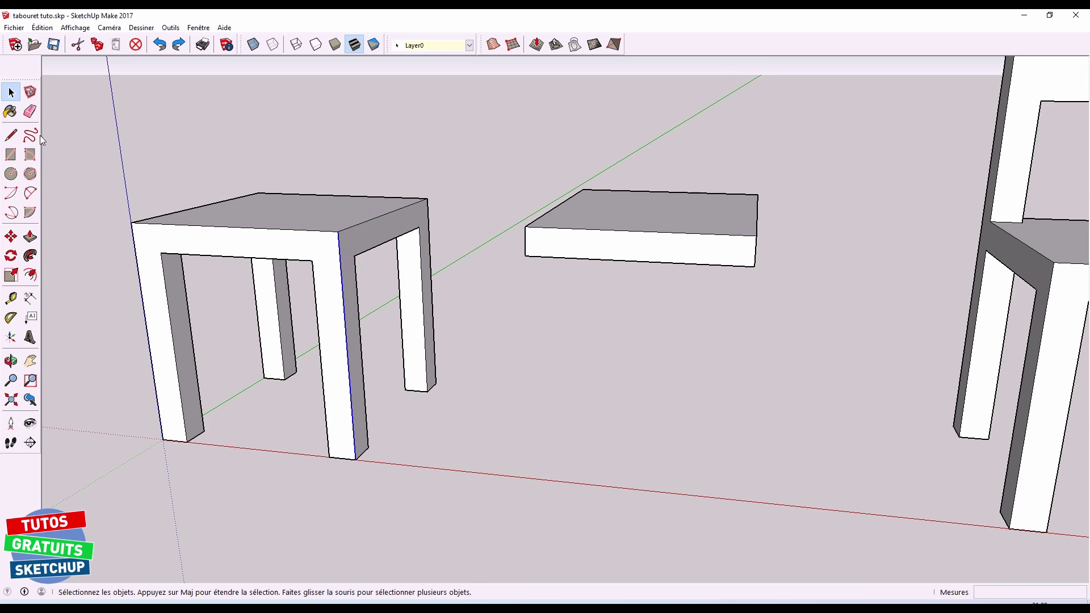
pyautogui.click(30, 111)
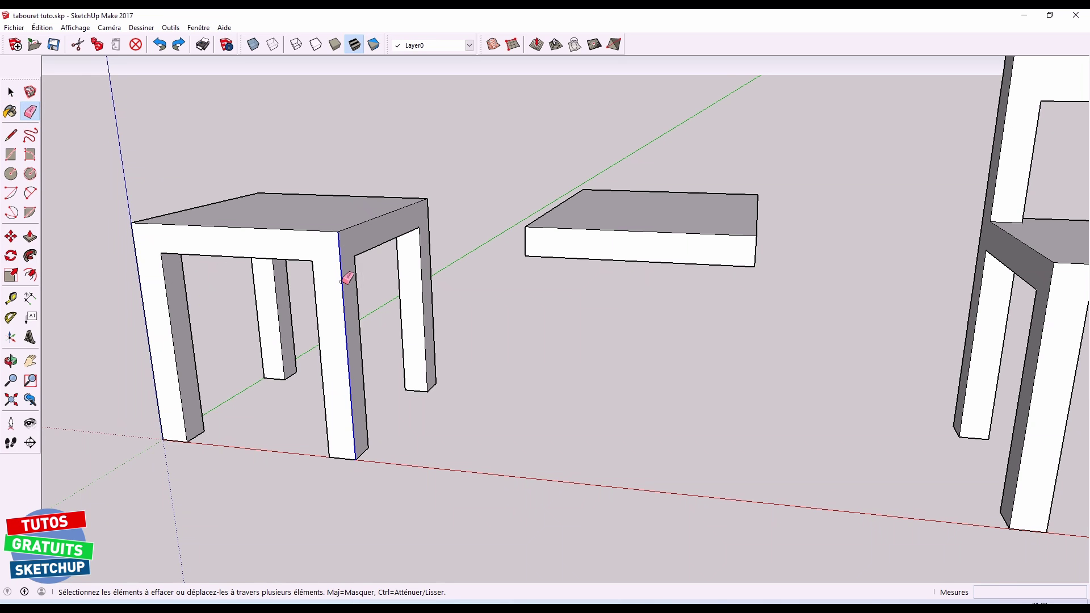
pyautogui.click(342, 281)
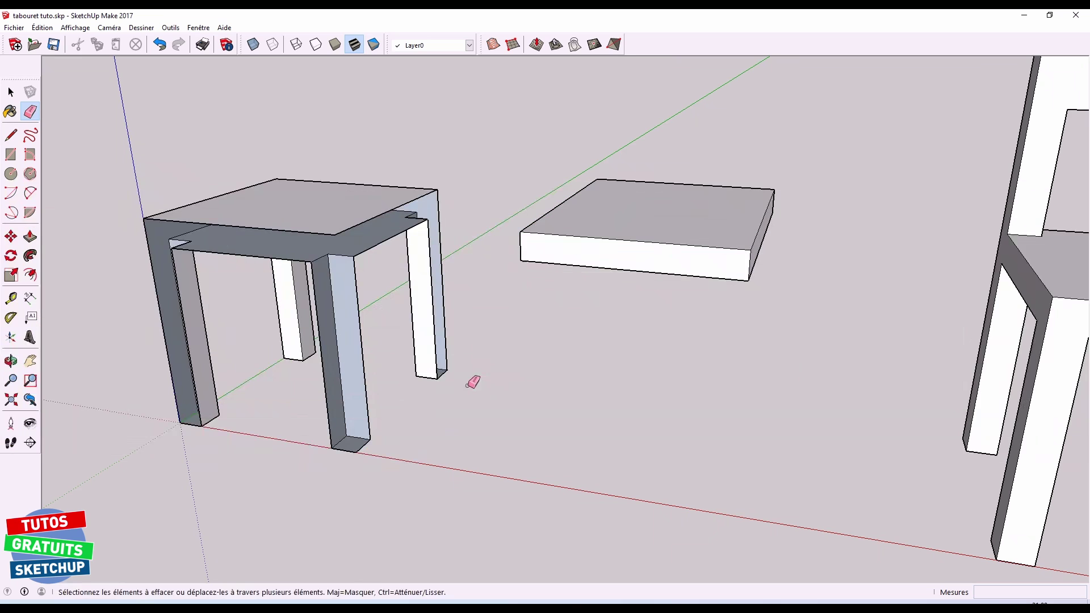
# Redraw the missing edge from the tabletop corner to the leg's bottom corner, then undo it
pyautogui.press('l')
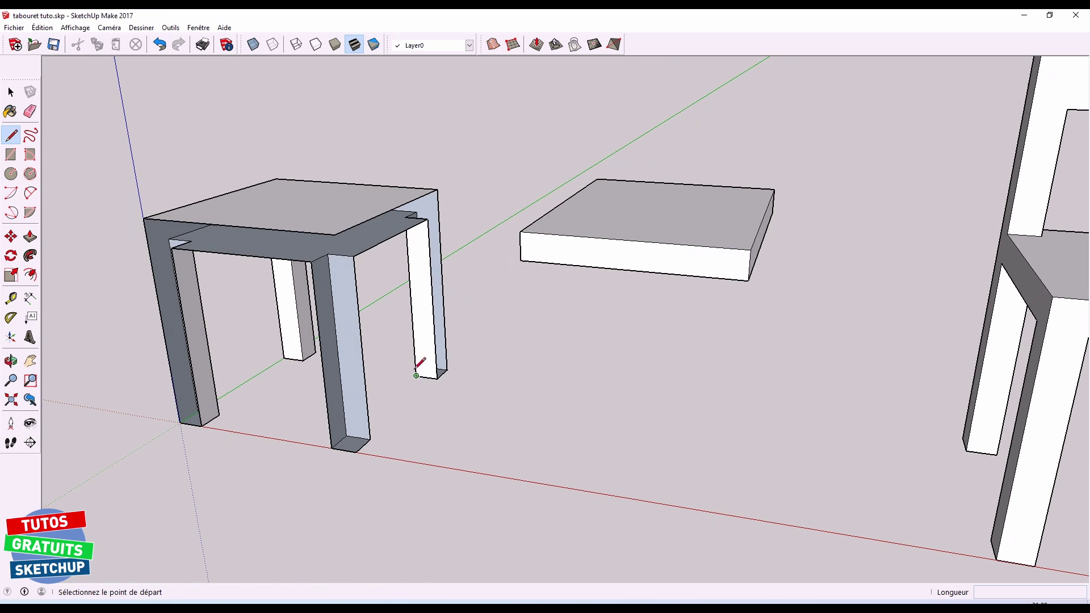
pyautogui.click(334, 234)
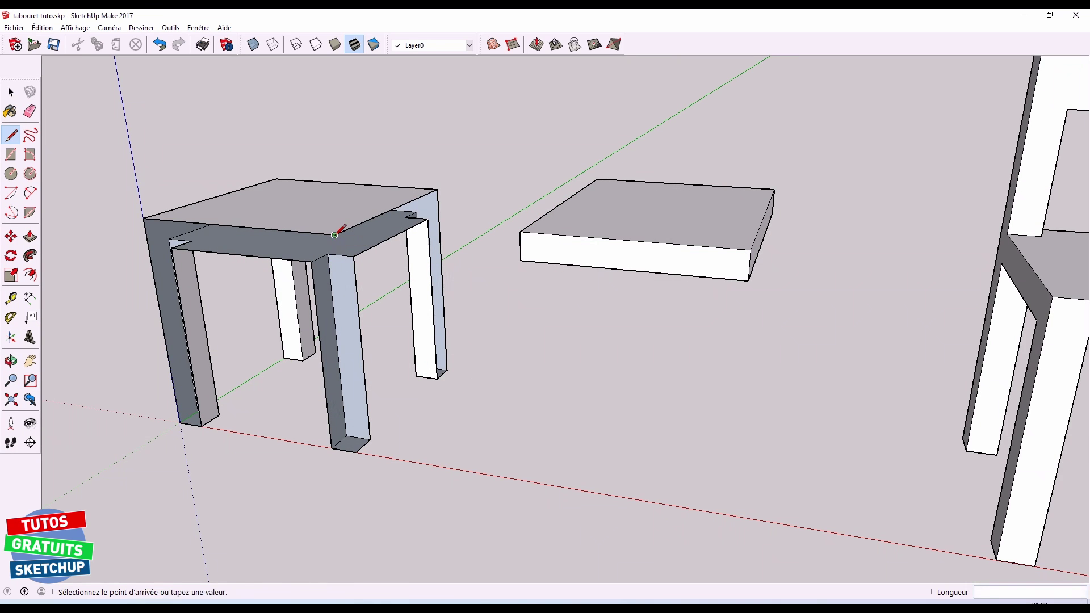
pyautogui.click(356, 451)
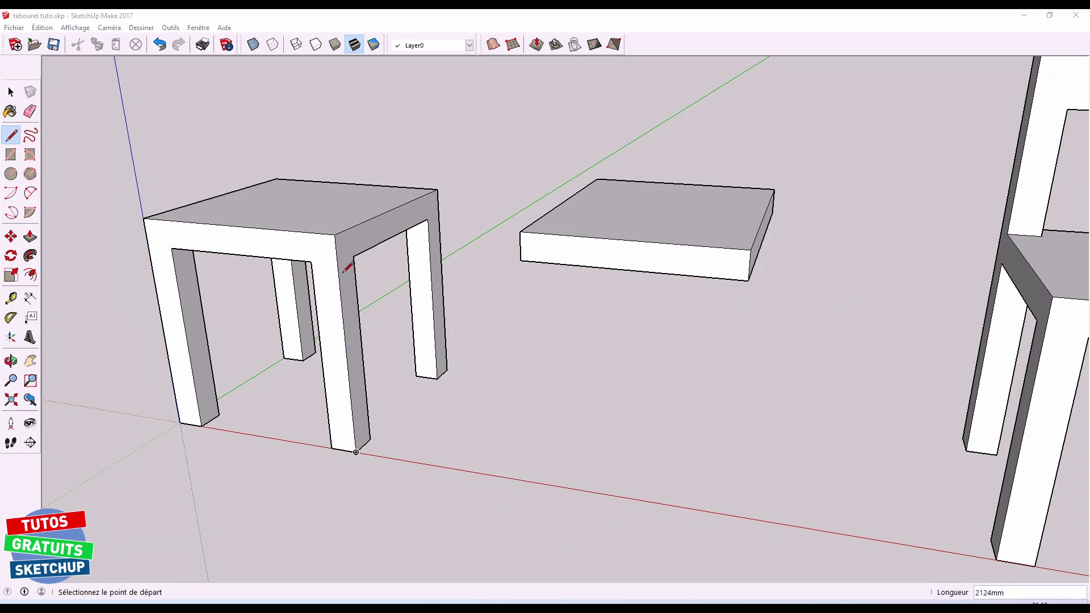
pyautogui.hotkey('ctrl', 'z')
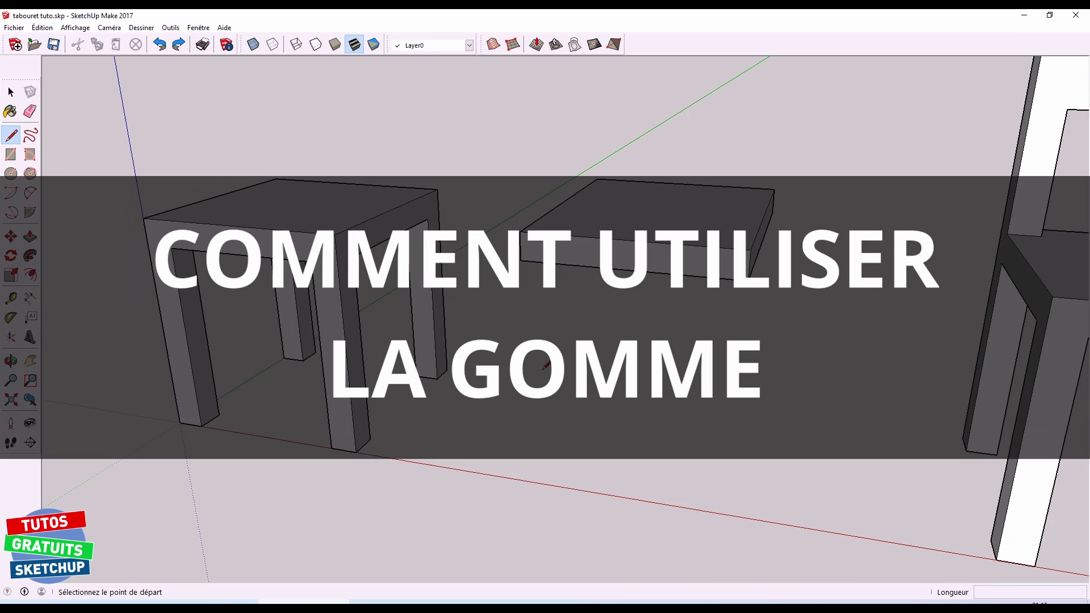
# Erase the seat slab's front, top and side walls, then zoom out to the chair
pyautogui.press('e')
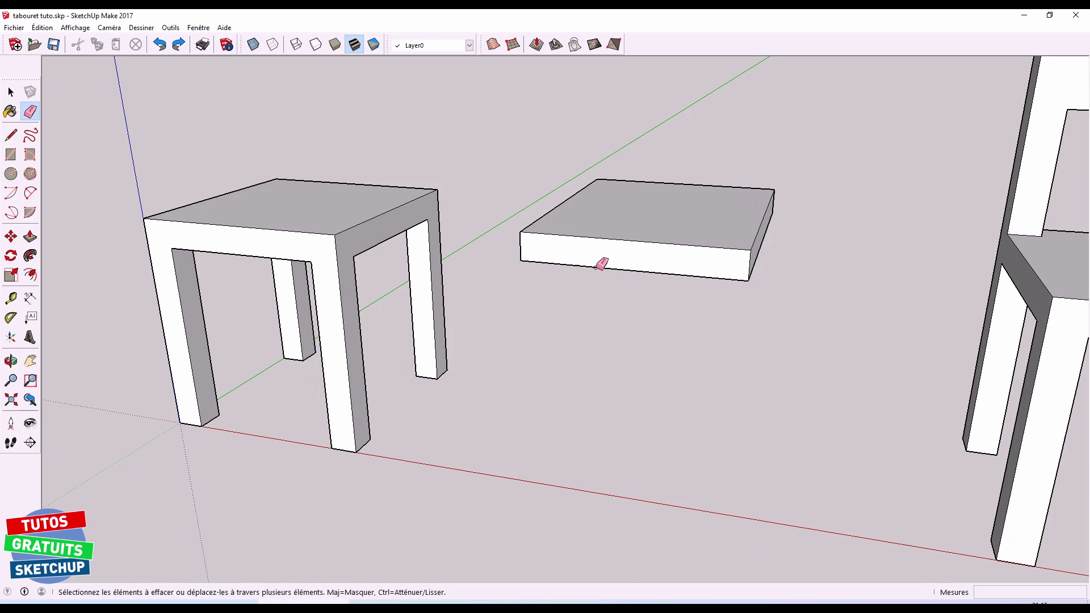
pyautogui.click(595, 267)
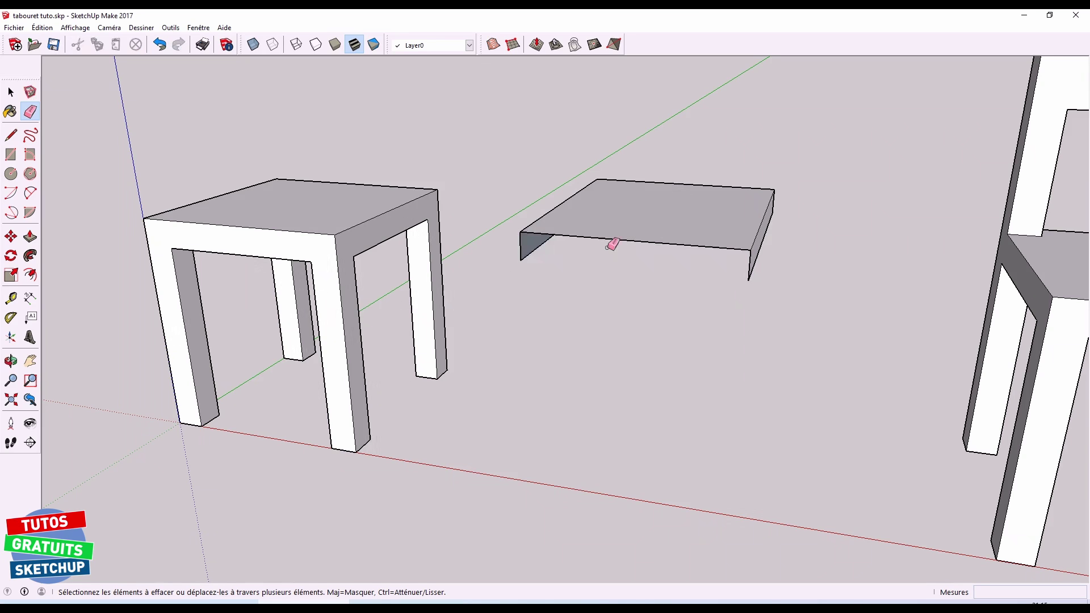
pyautogui.click(614, 240)
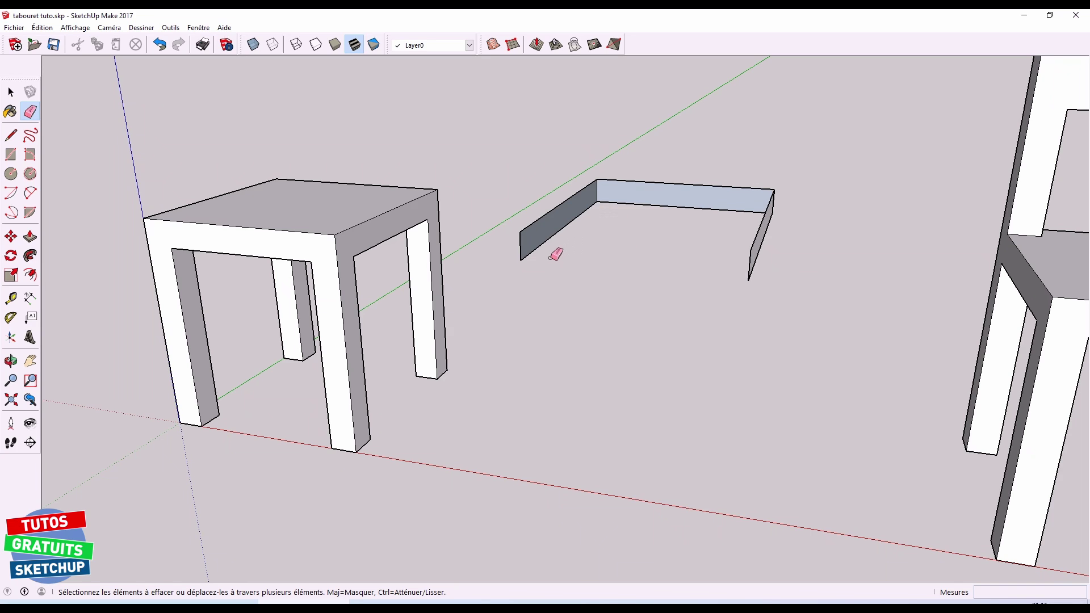
pyautogui.moveTo(539, 243)
pyautogui.mouseDown()
pyautogui.moveTo(613, 183)
pyautogui.moveTo(662, 205)
pyautogui.moveTo(783, 195)
pyautogui.moveTo(746, 260)
pyautogui.moveTo(642, 254)
pyautogui.mouseUp()
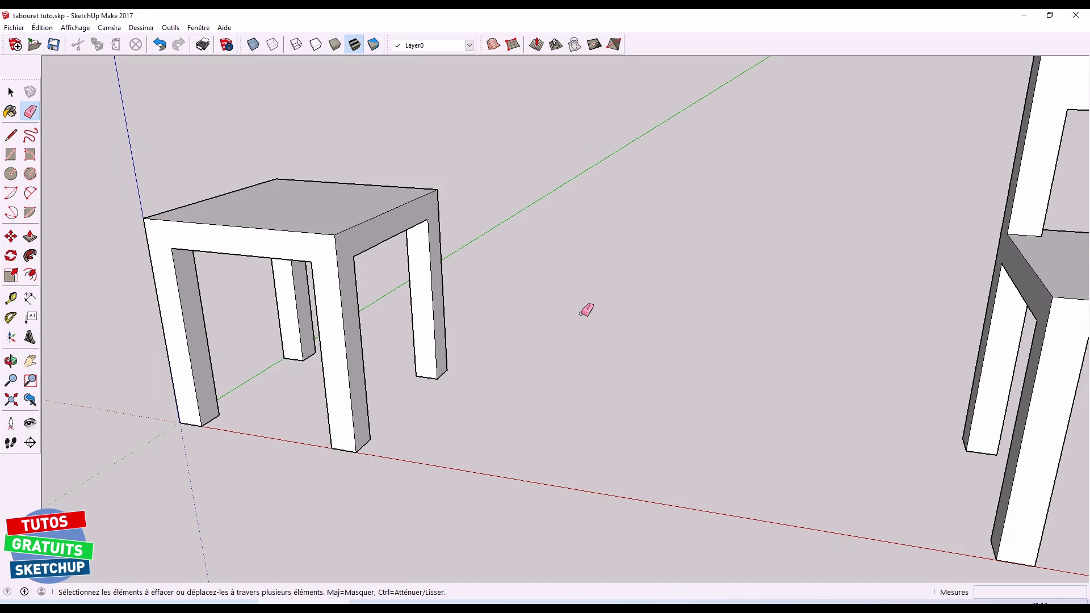
pyautogui.scroll(-3, 586, 310)
pyautogui.moveTo(584, 309)
pyautogui.mouseDown(button='middle')
pyautogui.moveTo(690, 309)
pyautogui.moveTo(539, 284)
pyautogui.moveTo(681, 303)
pyautogui.mouseUp(button='middle')
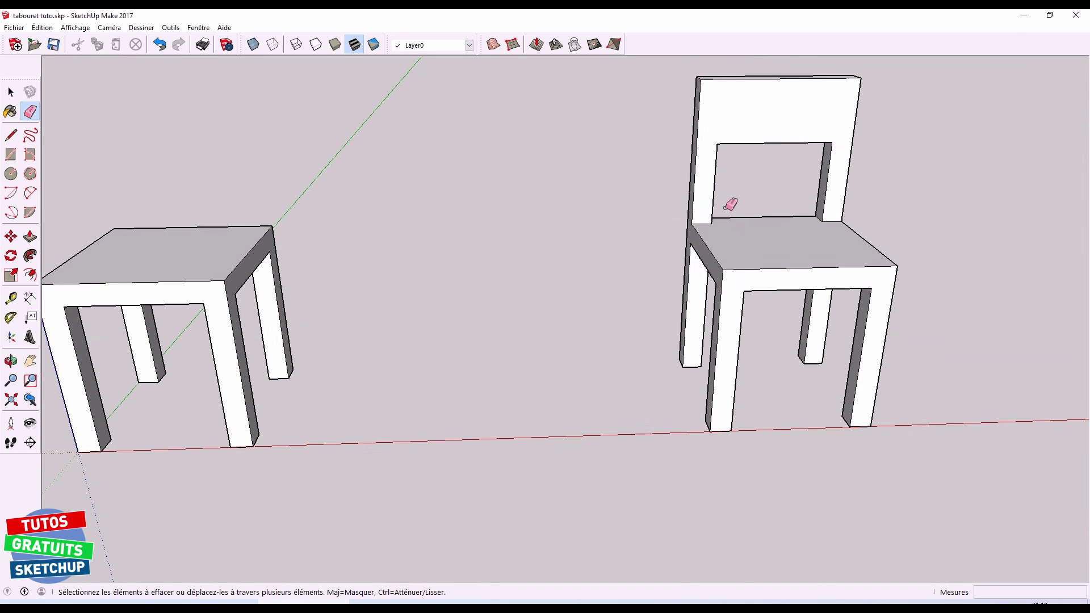
# Select the whole chair and delete it, leaving only the stool
pyautogui.press('space')
pyautogui.tripleClick(741, 244)
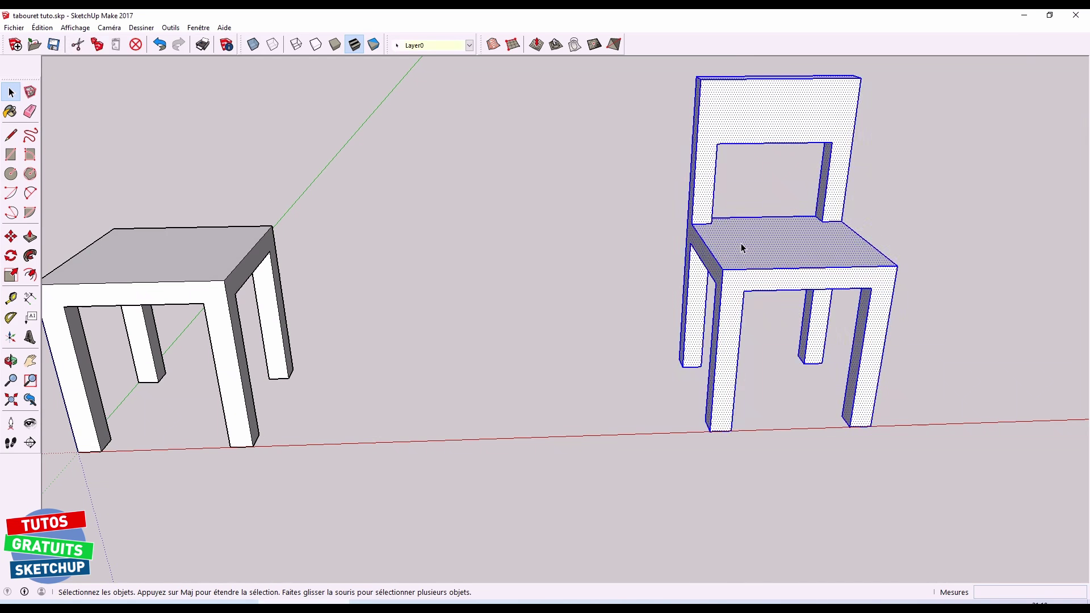
pyautogui.press('Delete')
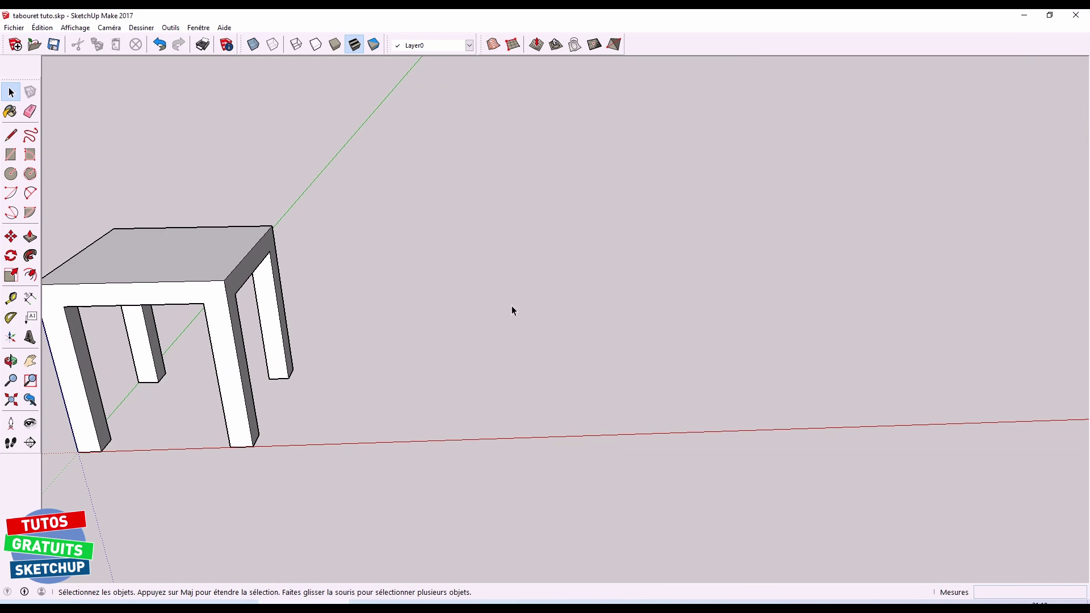
pyautogui.moveTo(512, 311)
pyautogui.mouseDown(button='middle')
pyautogui.moveTo(433, 325)
pyautogui.moveTo(744, 341)
pyautogui.moveTo(608, 356)
pyautogui.moveTo(552, 349)
pyautogui.moveTo(489, 267)
pyautogui.mouseUp(button='middle')
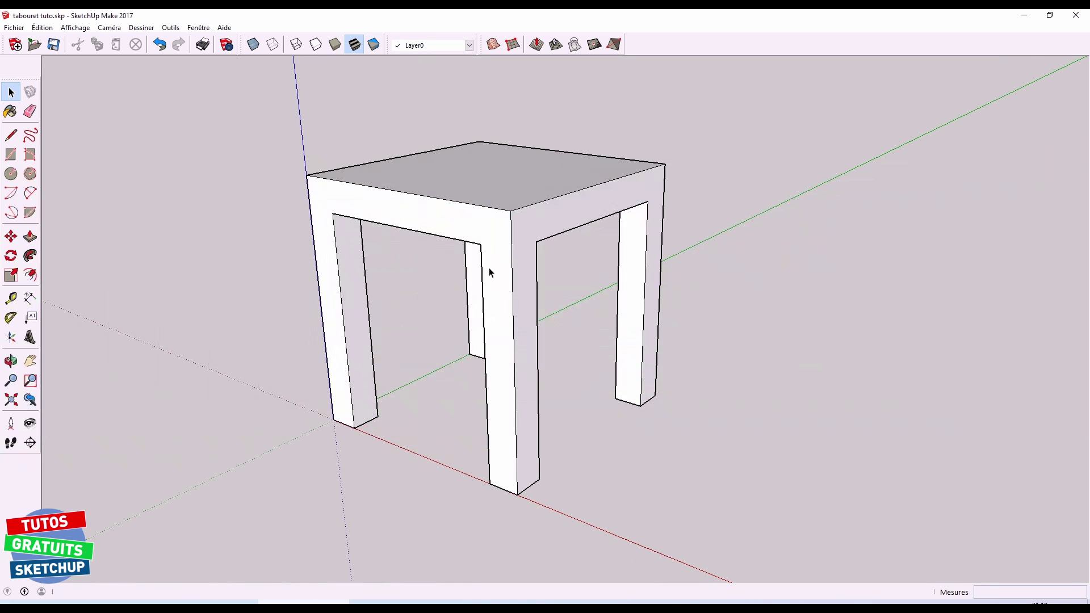
pyautogui.click(513, 259)
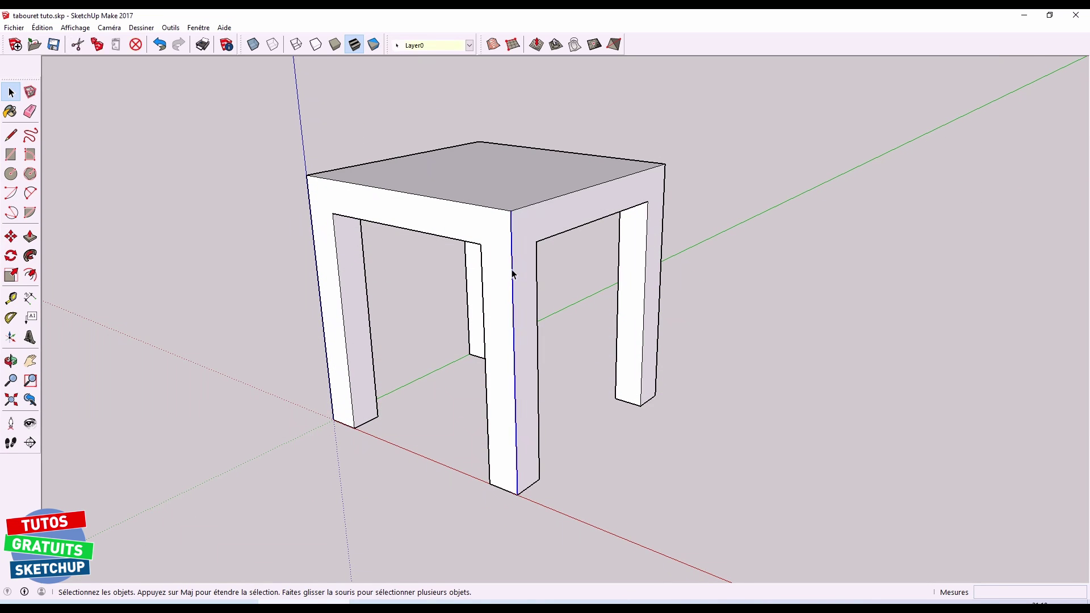
pyautogui.click(564, 263)
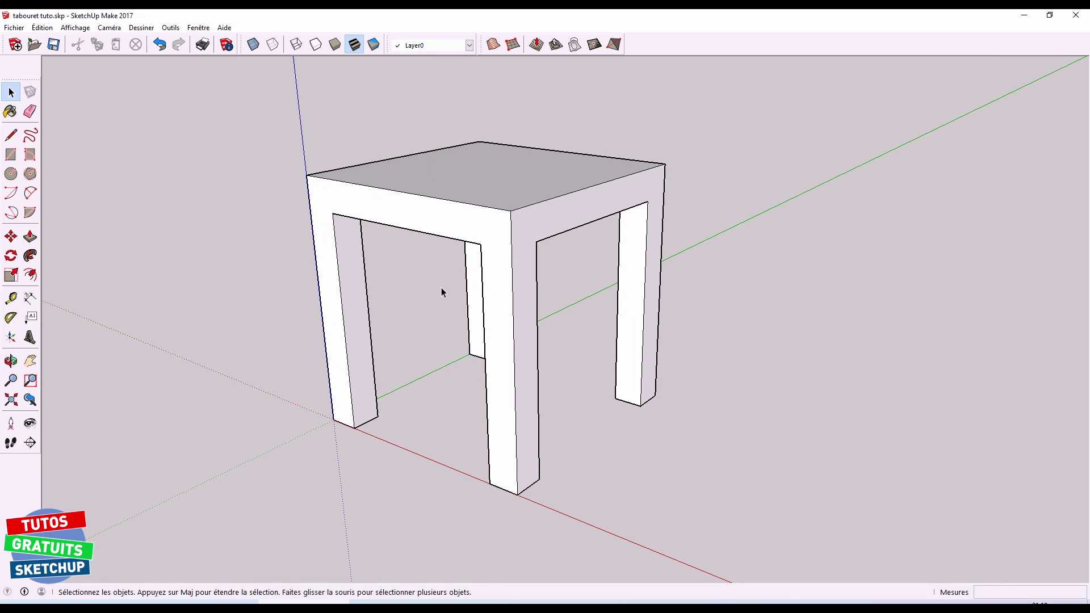
# Draw two edge lines from the leg's top corner along the apron
pyautogui.press('l')
pyautogui.click(481, 244)
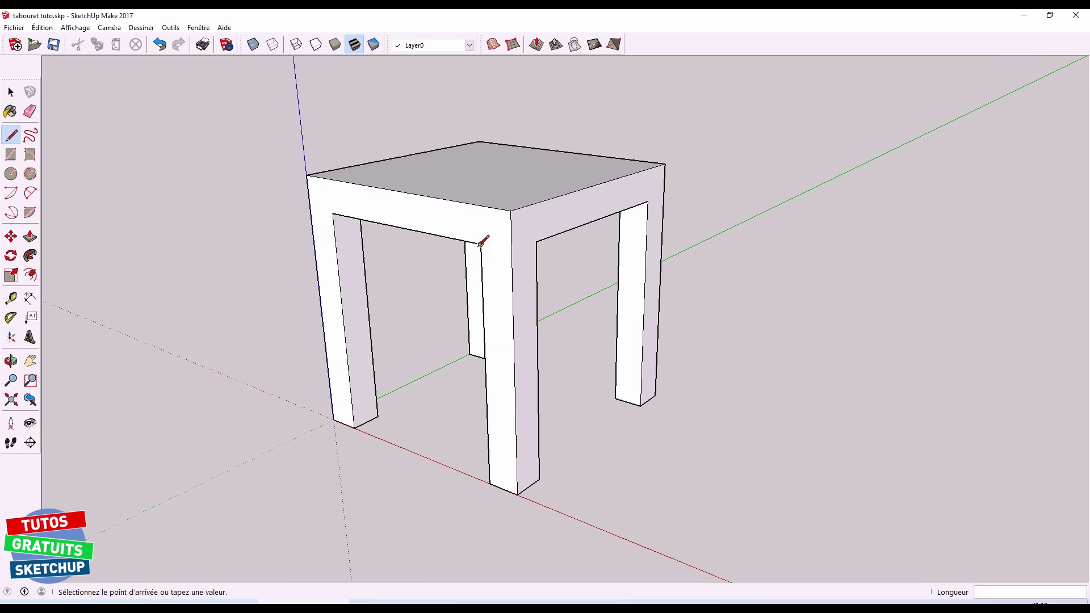
pyautogui.click(511, 249)
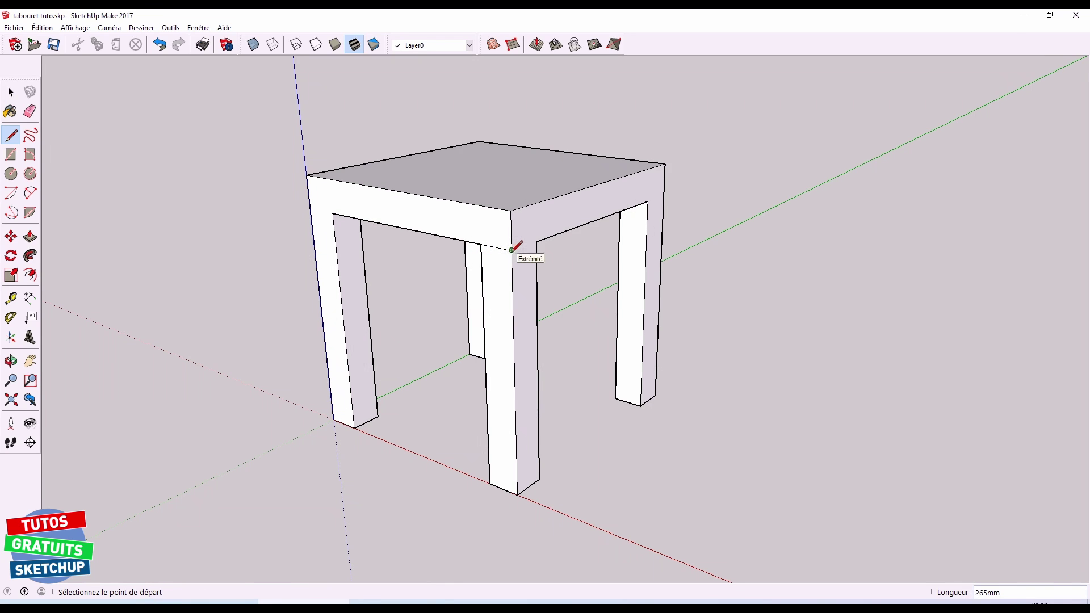
pyautogui.click(511, 249)
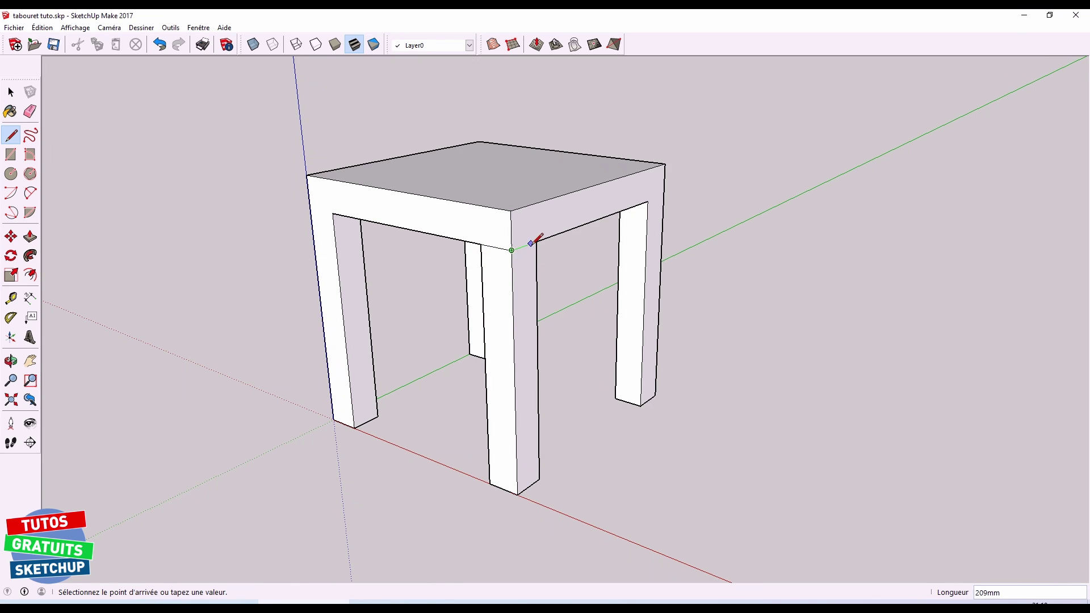
pyautogui.click(536, 241)
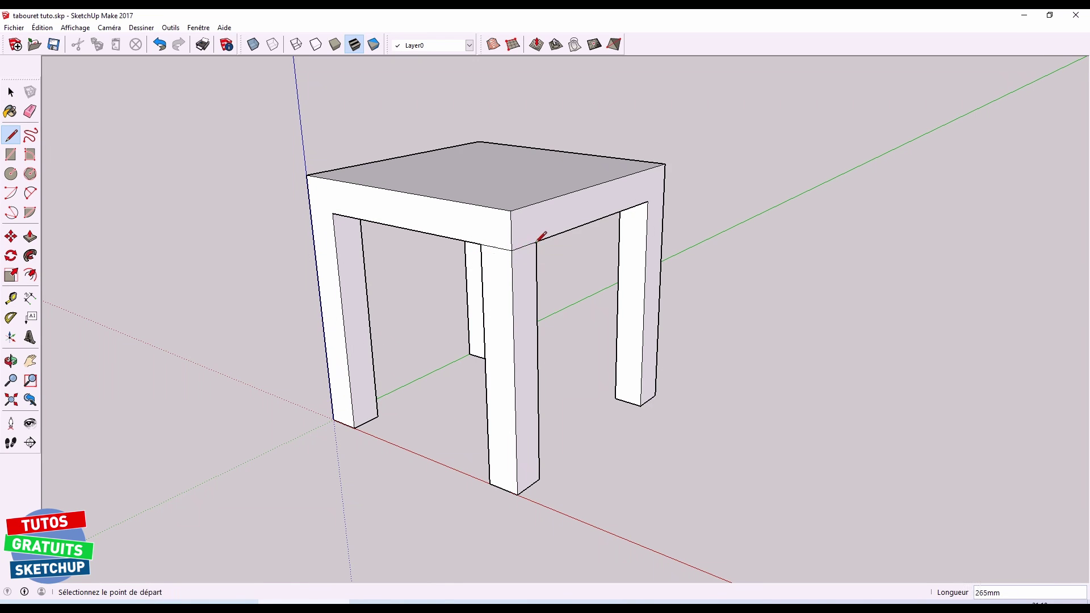
pyautogui.press('space')
pyautogui.click(499, 305)
pyautogui.click(494, 240)
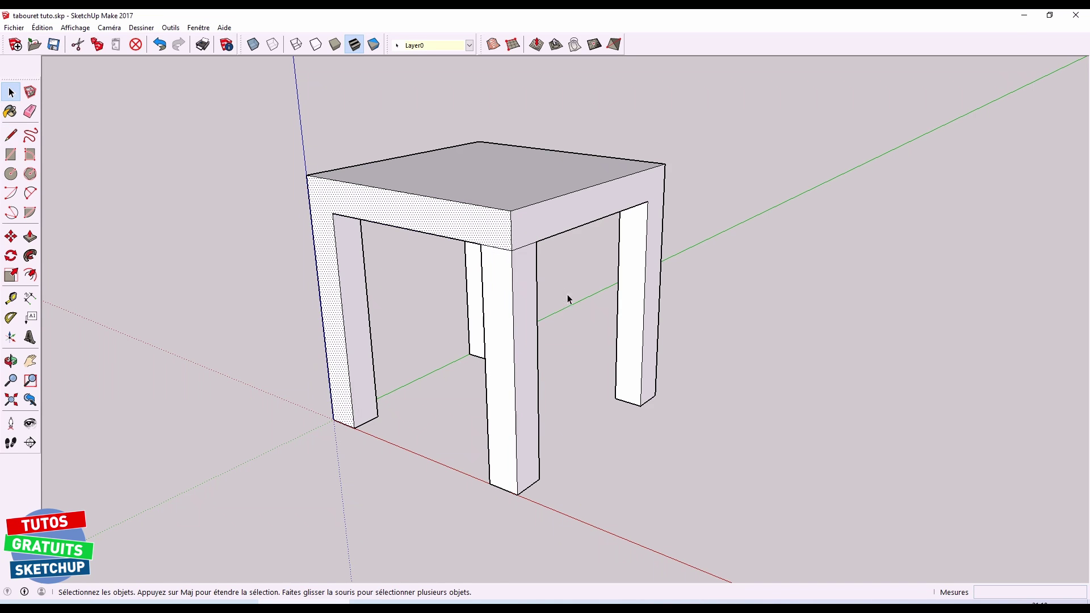
# Erase the front leg's vertical edges, then undo to restore the leg
pyautogui.click(566, 300)
pyautogui.press('o')
pyautogui.moveTo(494, 355)
pyautogui.mouseDown()
pyautogui.moveTo(574, 318)
pyautogui.moveTo(561, 318)
pyautogui.mouseUp()
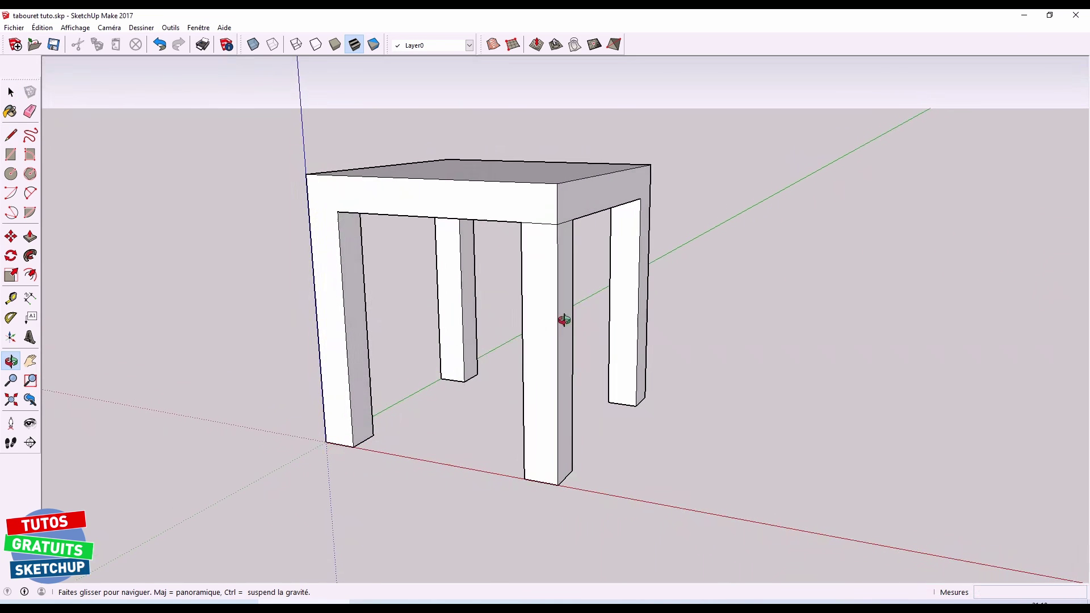
pyautogui.press('space')
pyautogui.press('e')
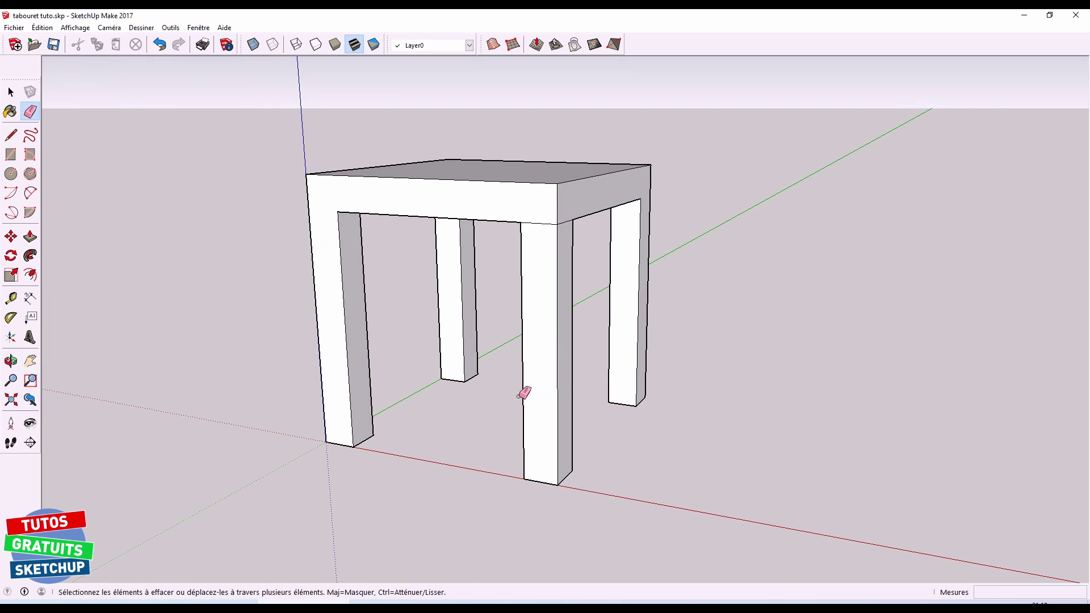
pyautogui.moveTo(523, 389)
pyautogui.mouseDown()
pyautogui.moveTo(571, 451)
pyautogui.moveTo(542, 480)
pyautogui.mouseUp()
pyautogui.click(538, 431)
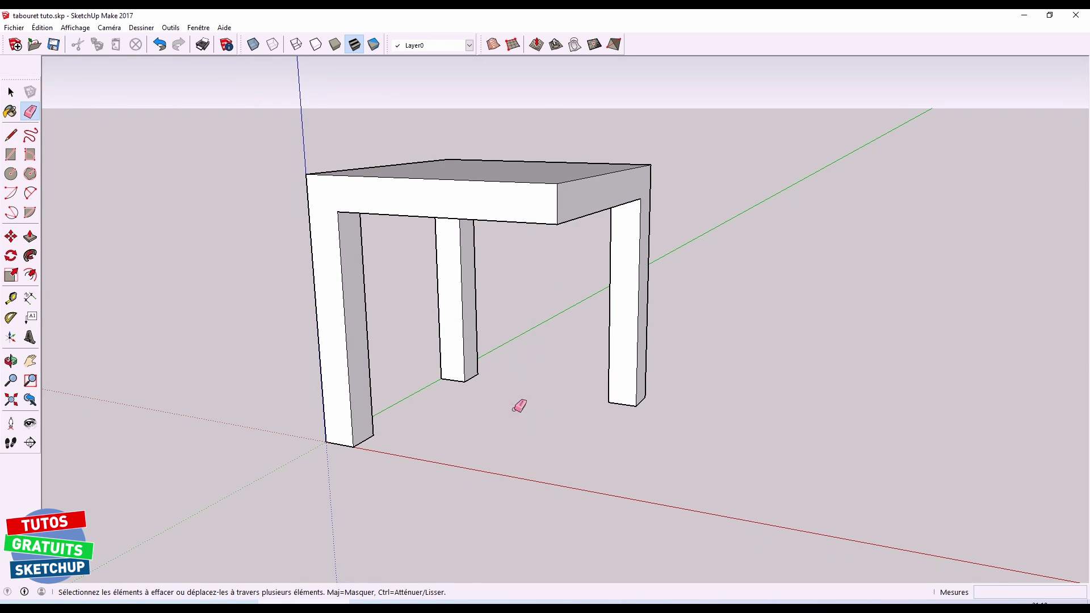
pyautogui.moveTo(518, 403); pyautogui.dragTo(511, 63, button='middle')
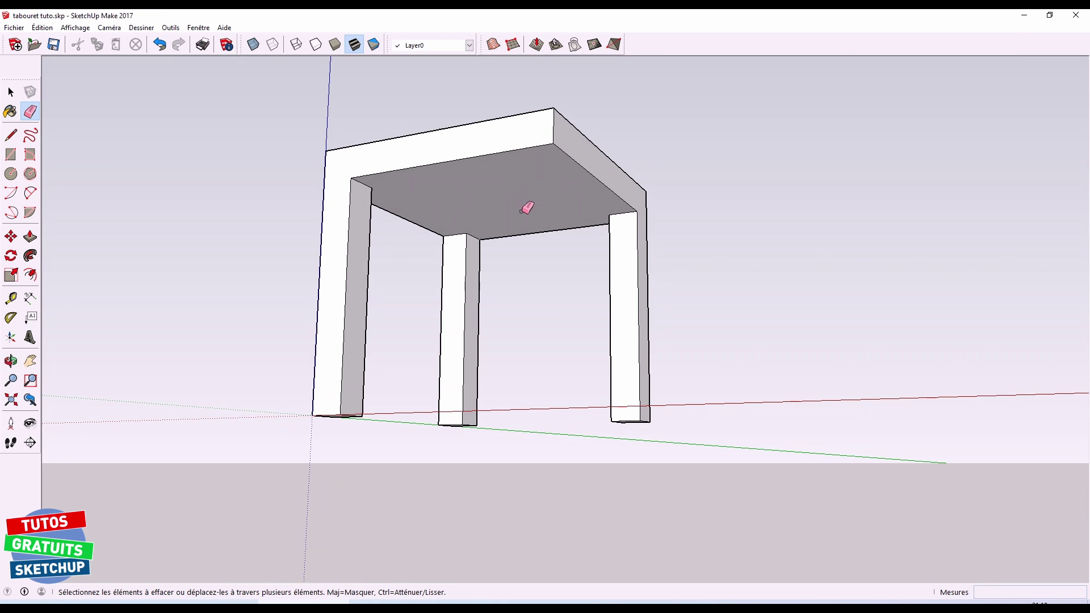
pyautogui.hotkey('ctrl', 'z')
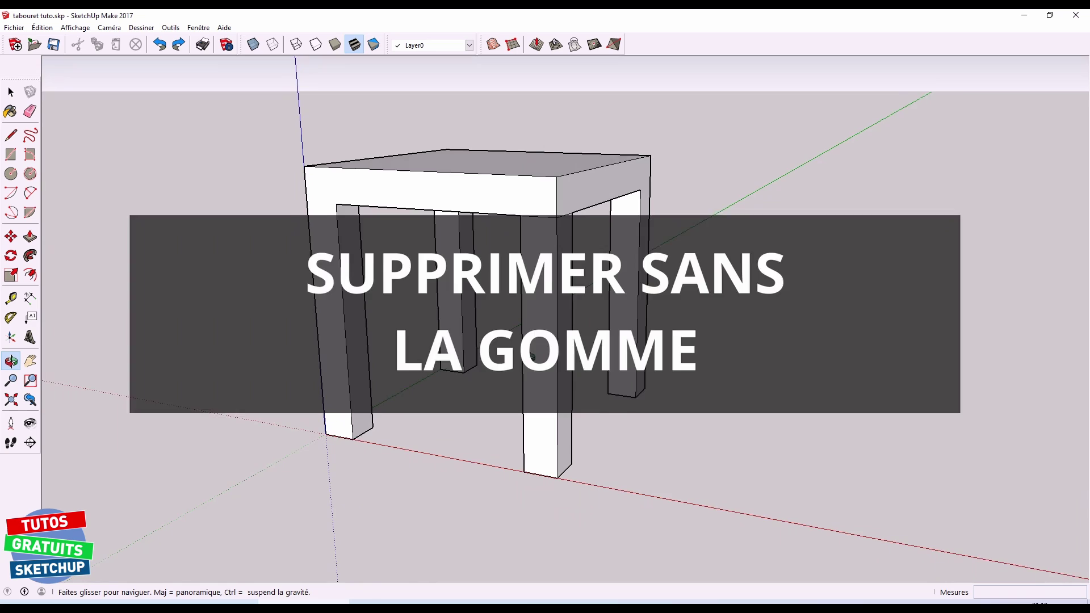
pyautogui.press('space')
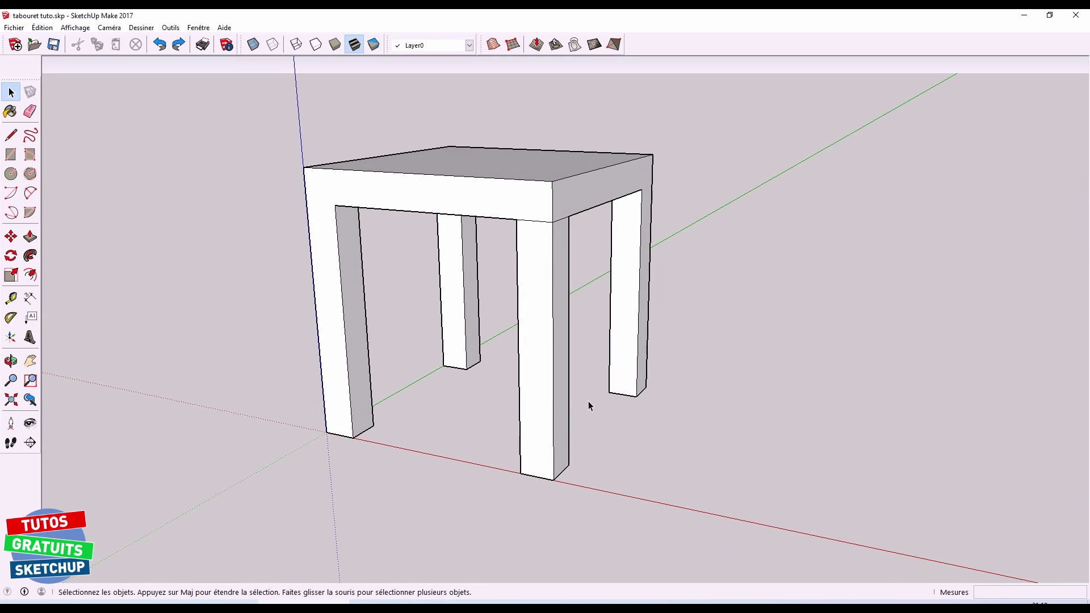
pyautogui.moveTo(588, 401)
pyautogui.mouseDown()
pyautogui.moveTo(483, 469)
pyautogui.moveTo(332, 439)
pyautogui.moveTo(311, 448)
pyautogui.mouseUp()
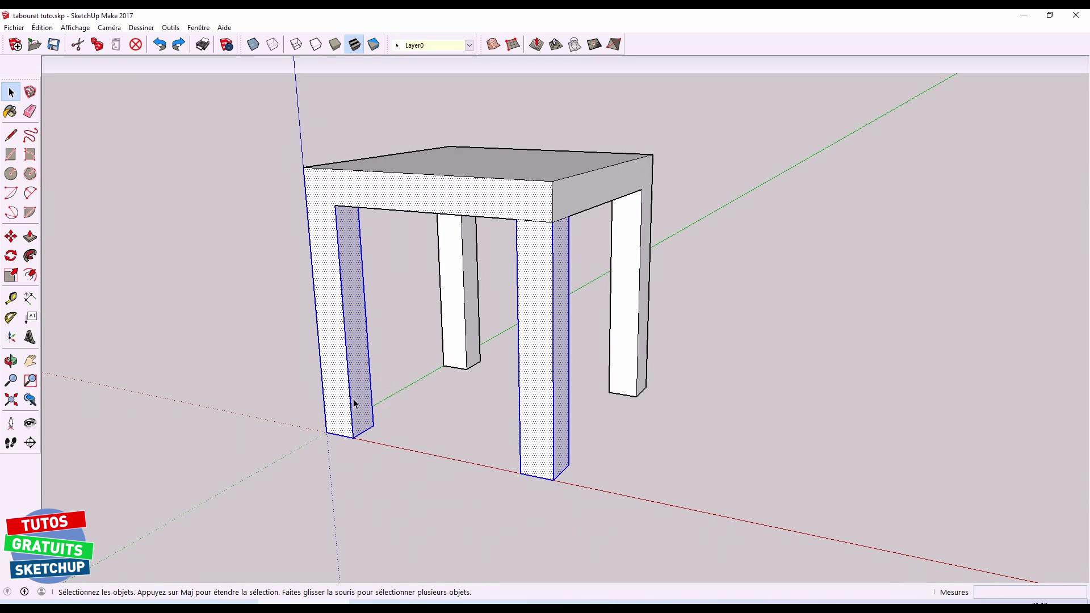
pyautogui.click(449, 431)
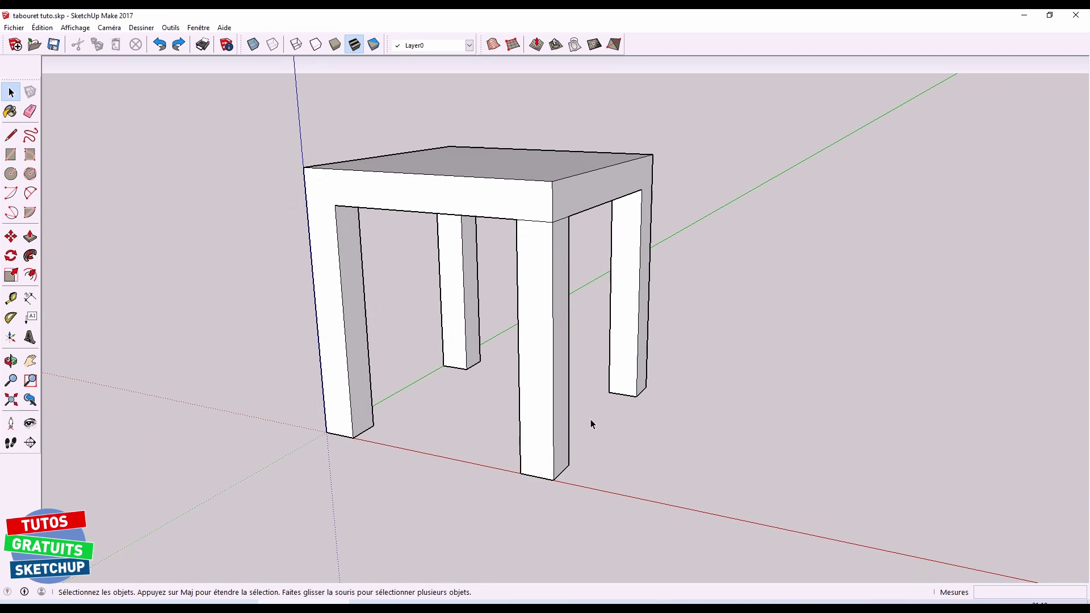
pyautogui.moveTo(590, 419); pyautogui.dragTo(478, 501)
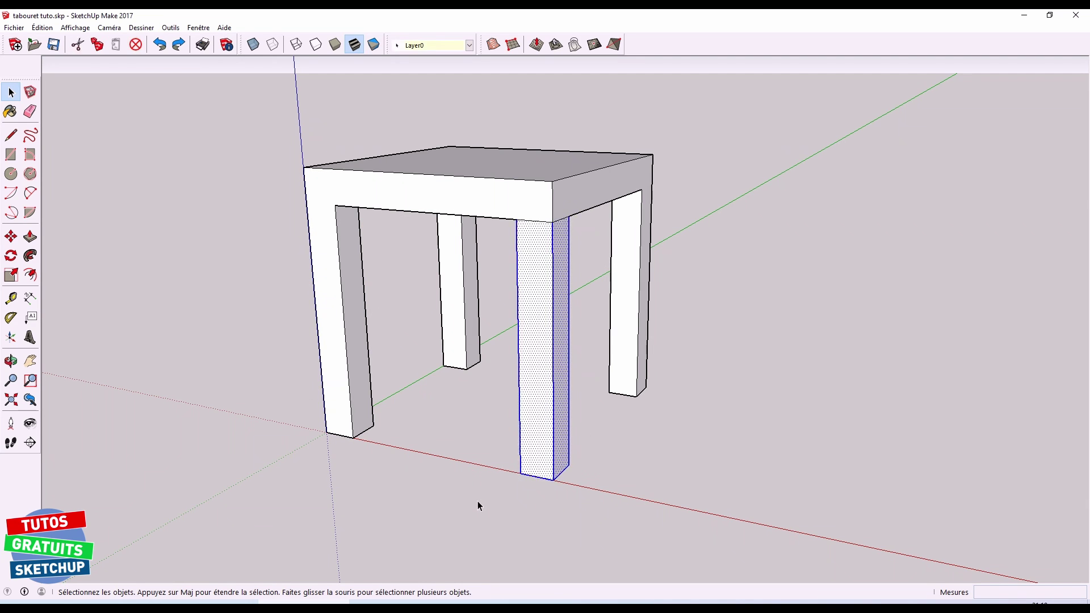
pyautogui.press('Delete')
pyautogui.moveTo(481, 491); pyautogui.dragTo(543, 169, button='middle')
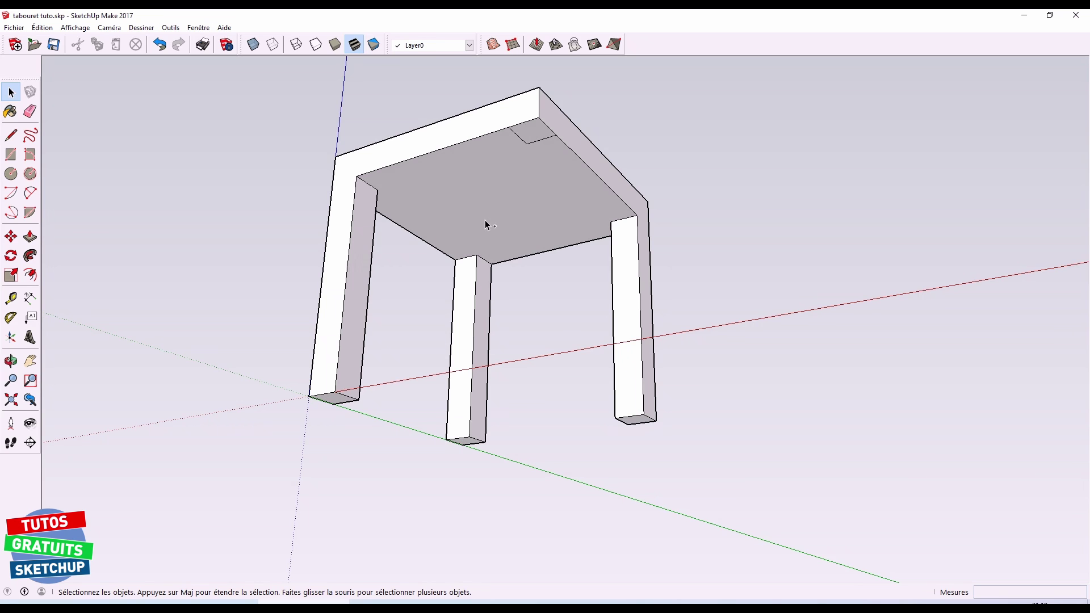
pyautogui.hotkey('ctrl', 'z')
pyautogui.moveTo(485, 220); pyautogui.dragTo(498, 446, button='middle')
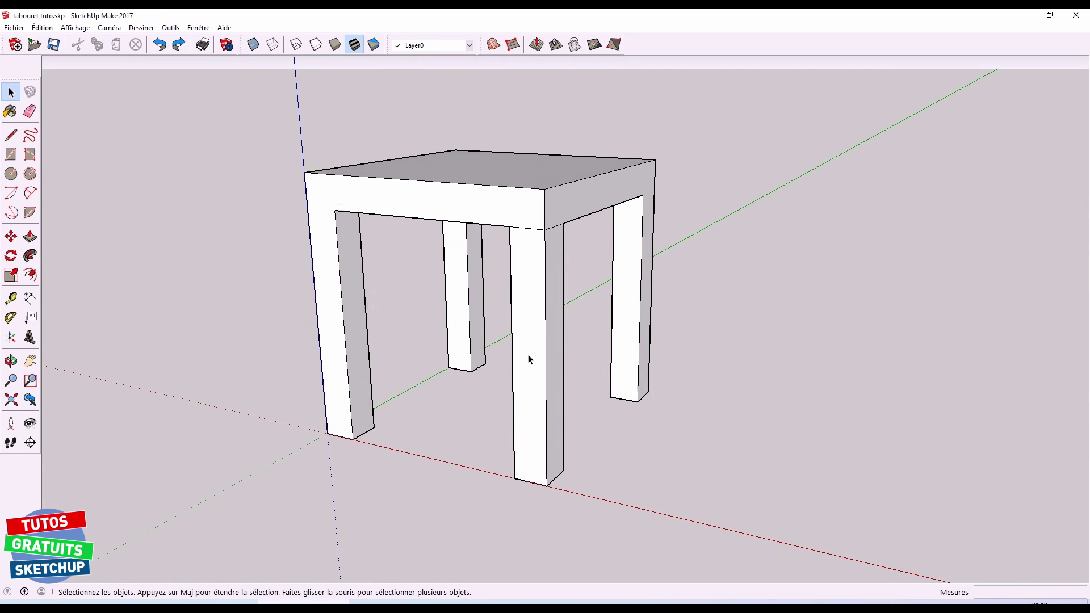
pyautogui.press('e')
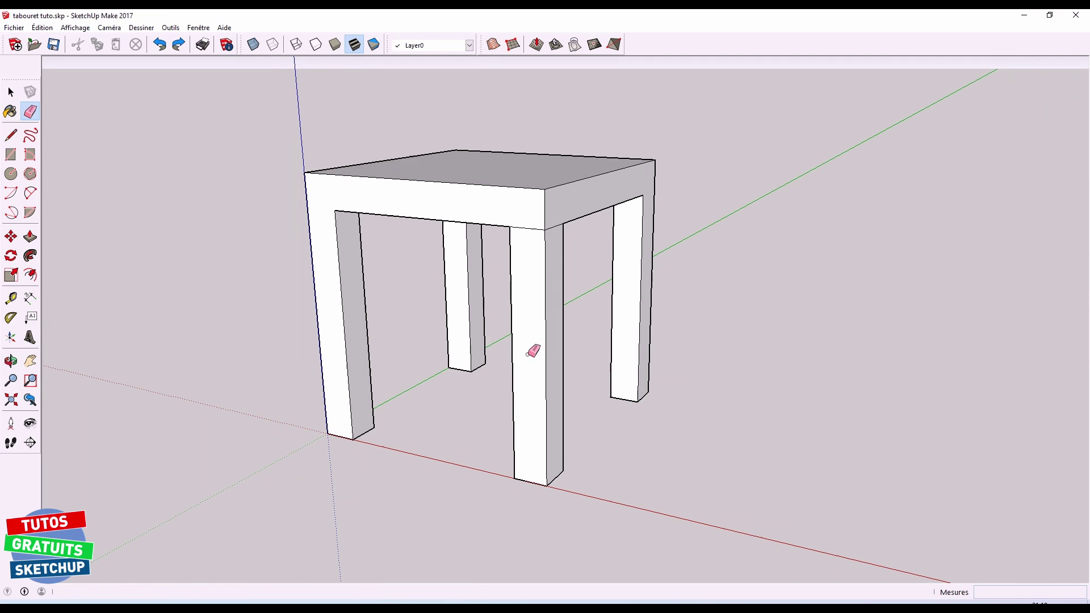
pyautogui.click(548, 227)
pyautogui.moveTo(565, 216); pyautogui.dragTo(565, 215, button='middle')
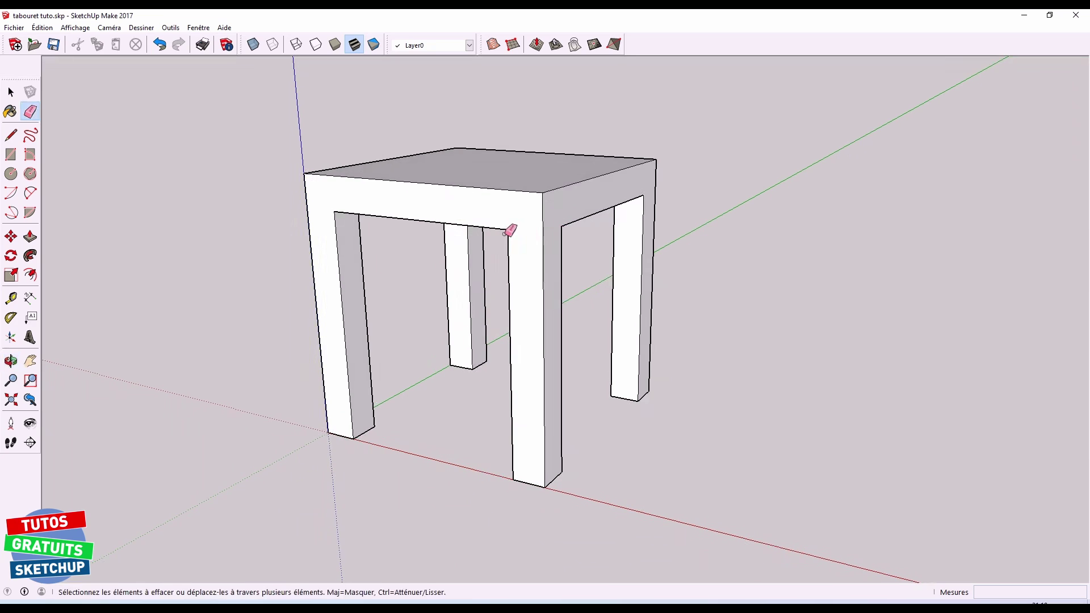
pyautogui.press('r')
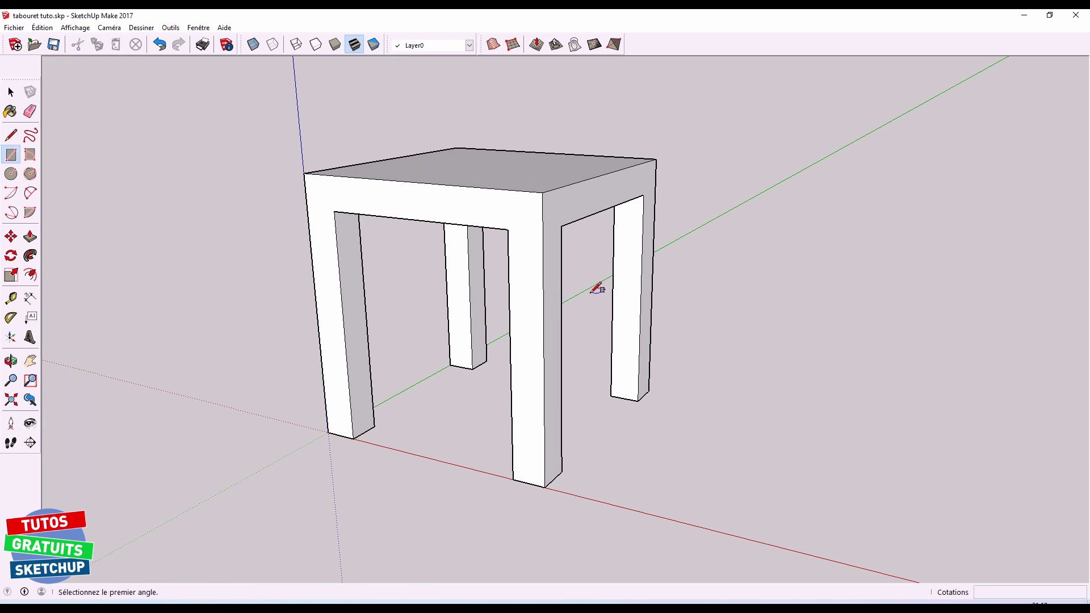
pyautogui.click(514, 228)
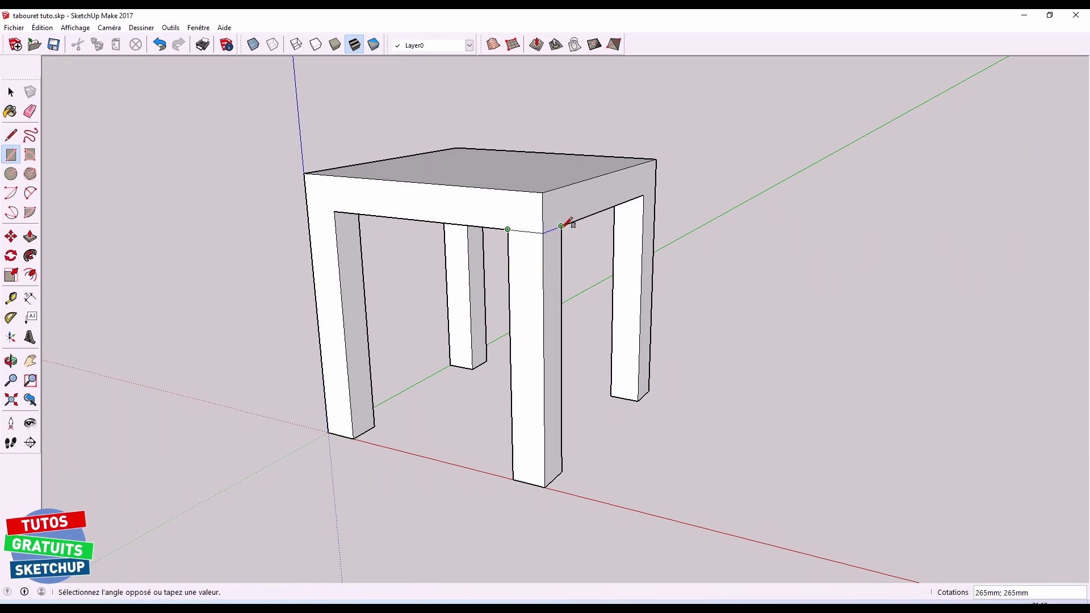
pyautogui.click(567, 223)
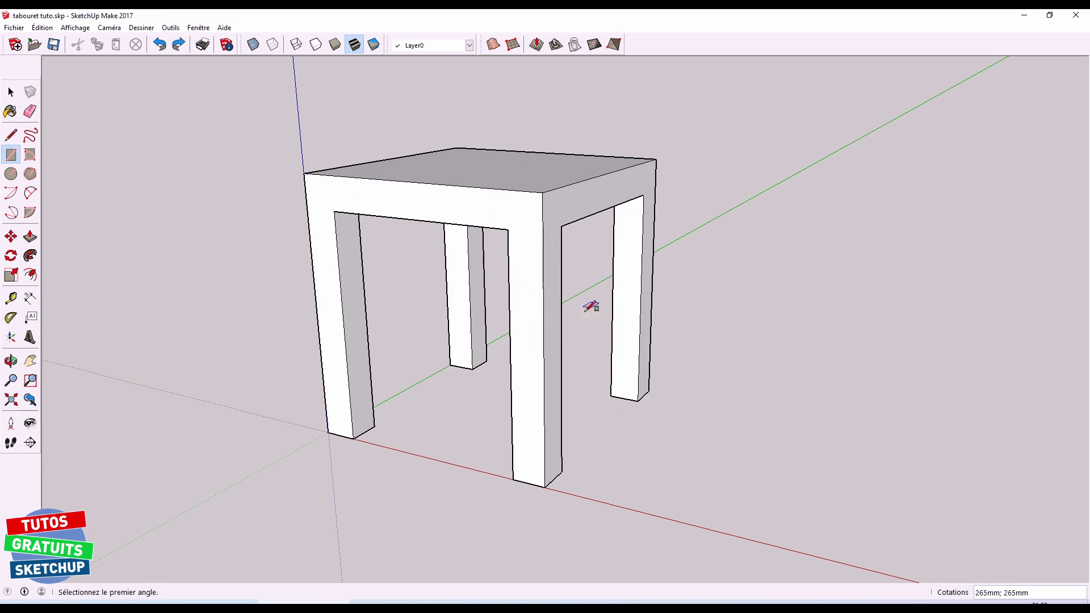
# Copy one leg's bottom face up to the top of the leg with Move
pyautogui.moveTo(593, 382)
pyautogui.mouseDown(button='middle')
pyautogui.moveTo(579, 360)
pyautogui.moveTo(598, 127)
pyautogui.mouseUp(button='middle')
pyautogui.press('space')
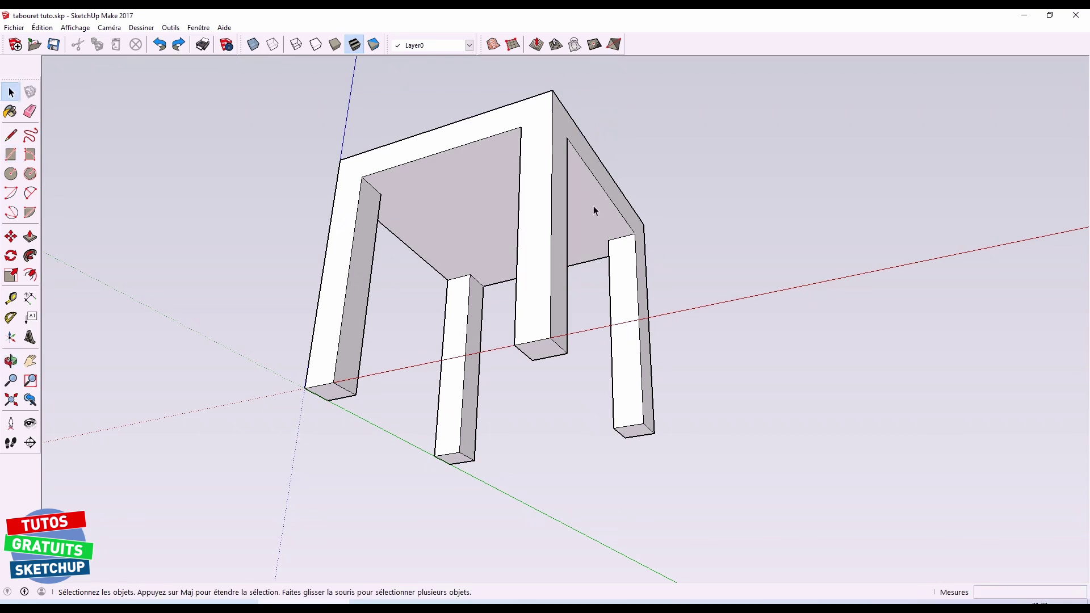
pyautogui.click(544, 355)
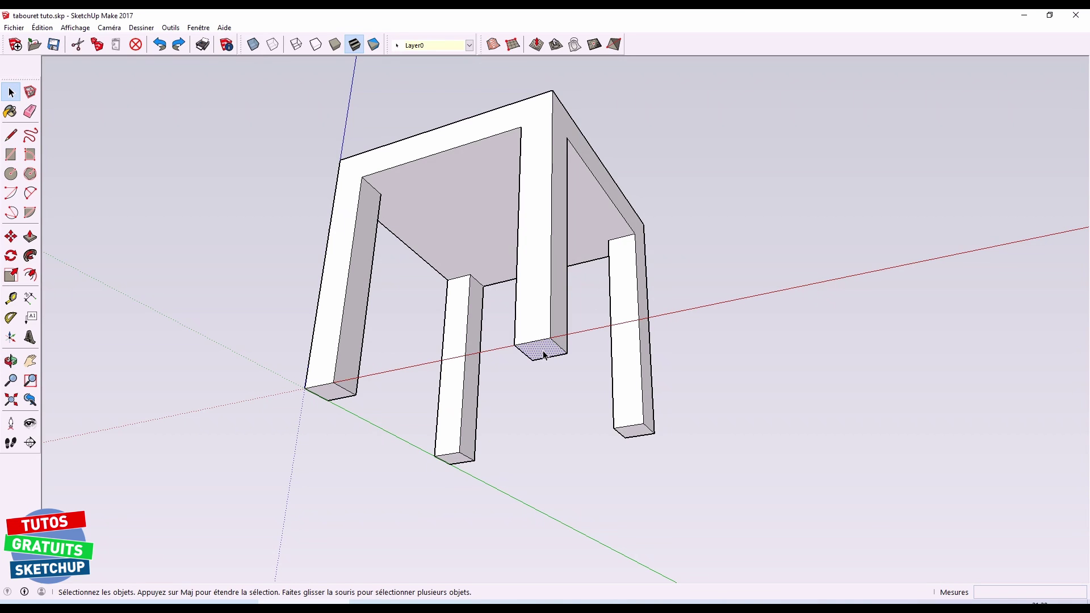
pyautogui.press('m')
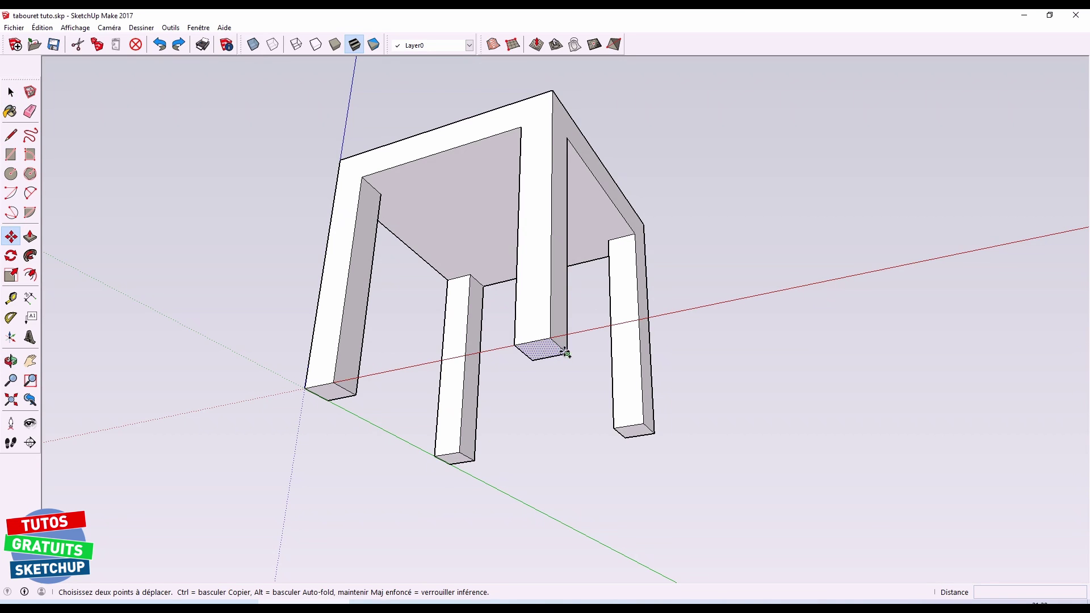
pyautogui.press('ctrl')
pyautogui.click(567, 353)
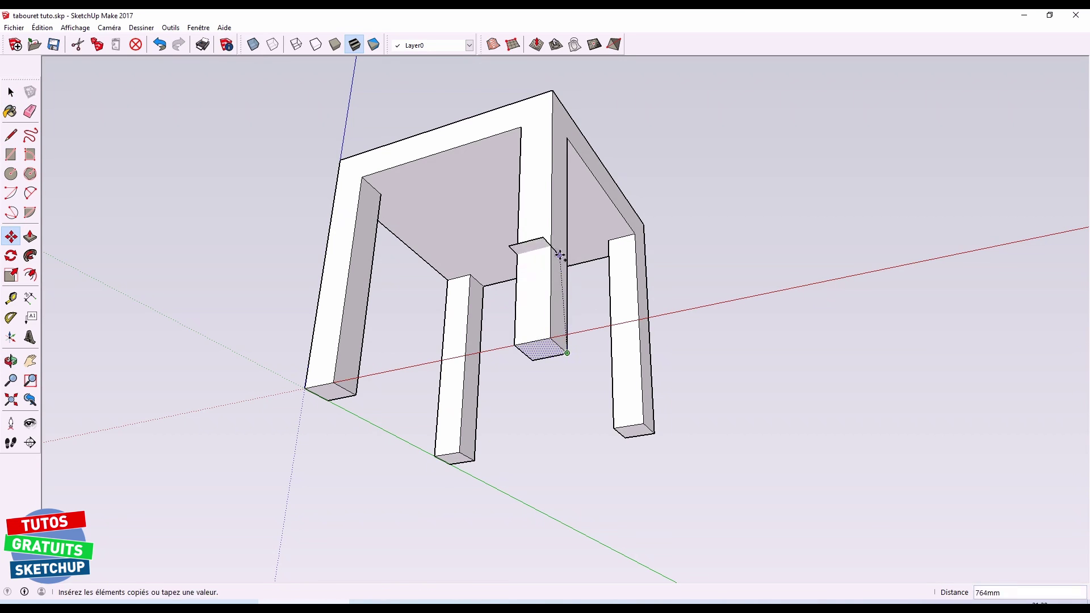
pyautogui.click(567, 142)
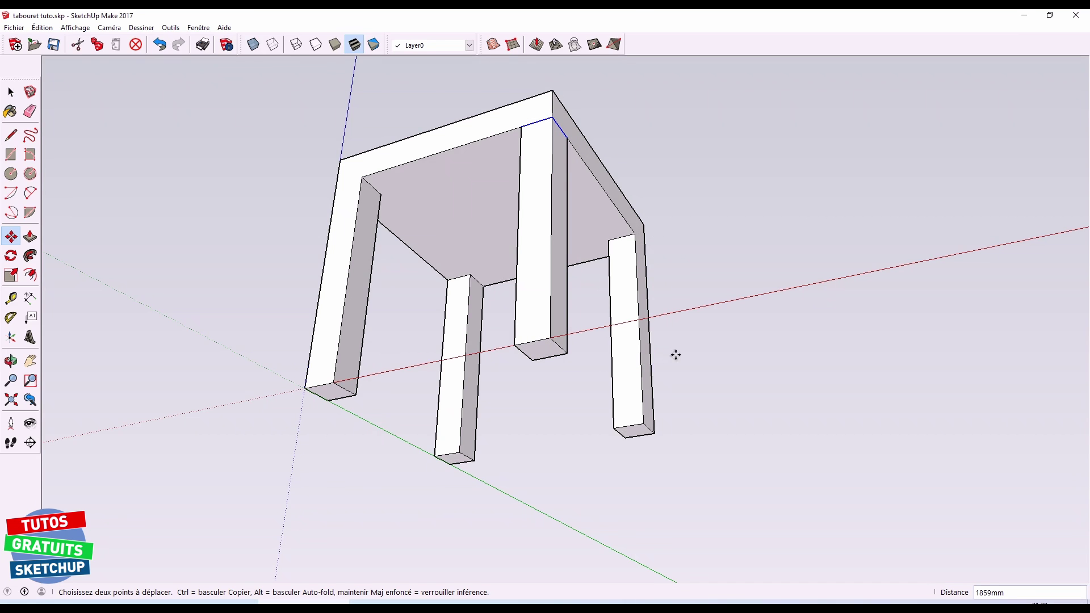
# Copy the bottom edges of all four legs up to the seat's underside
pyautogui.press('space')
pyautogui.moveTo(528, 253)
pyautogui.mouseDown(button='middle')
pyautogui.moveTo(518, 291)
pyautogui.moveTo(559, 489)
pyautogui.mouseUp(button='middle')
pyautogui.moveTo(280, 290); pyautogui.dragTo(669, 529)
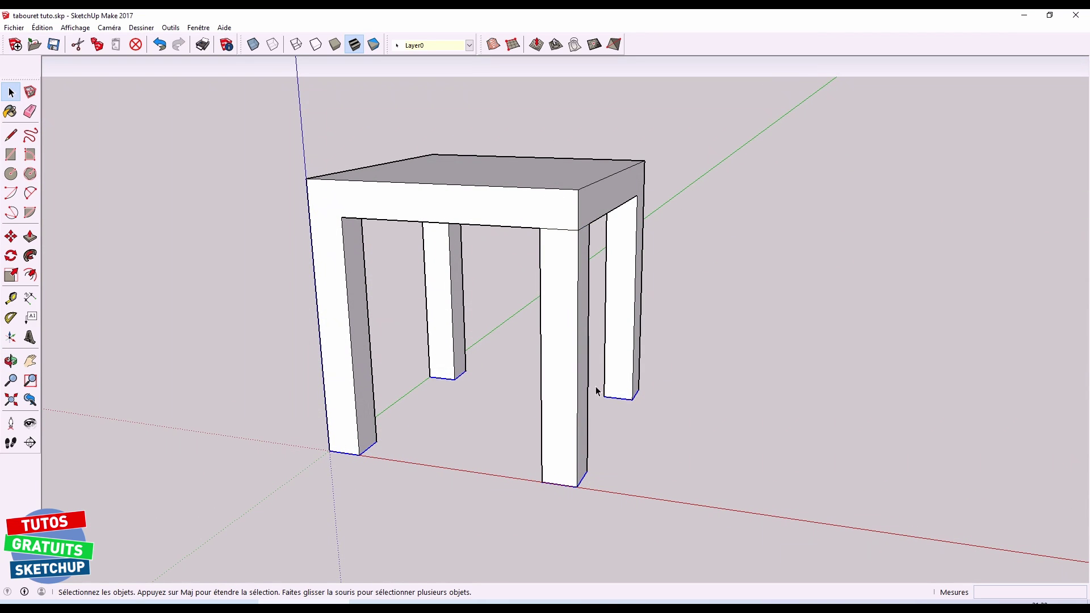
pyautogui.press('m')
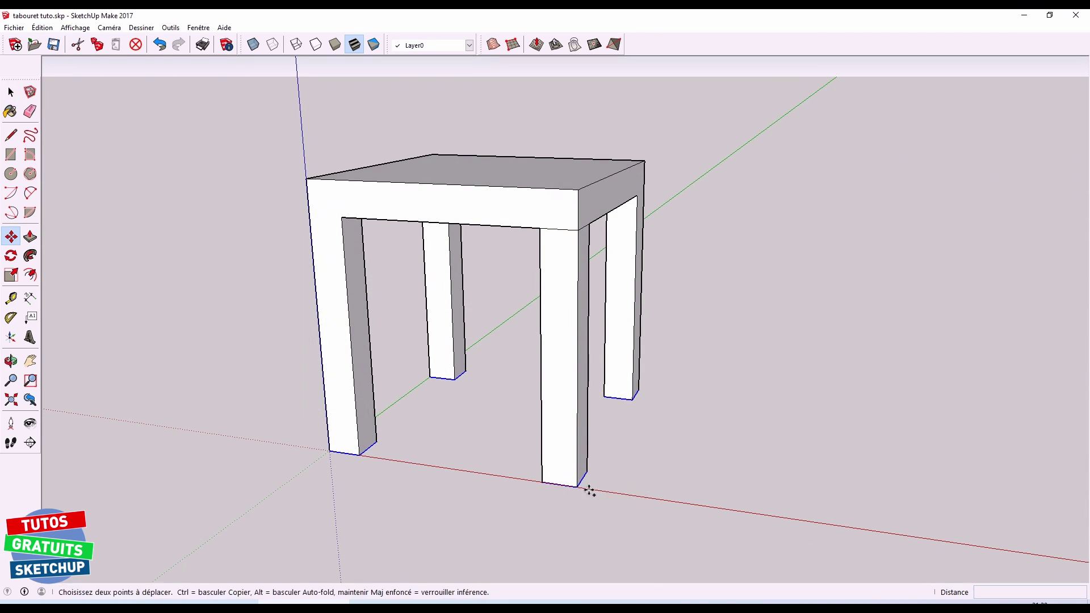
pyautogui.press('ctrl')
pyautogui.click(541, 482)
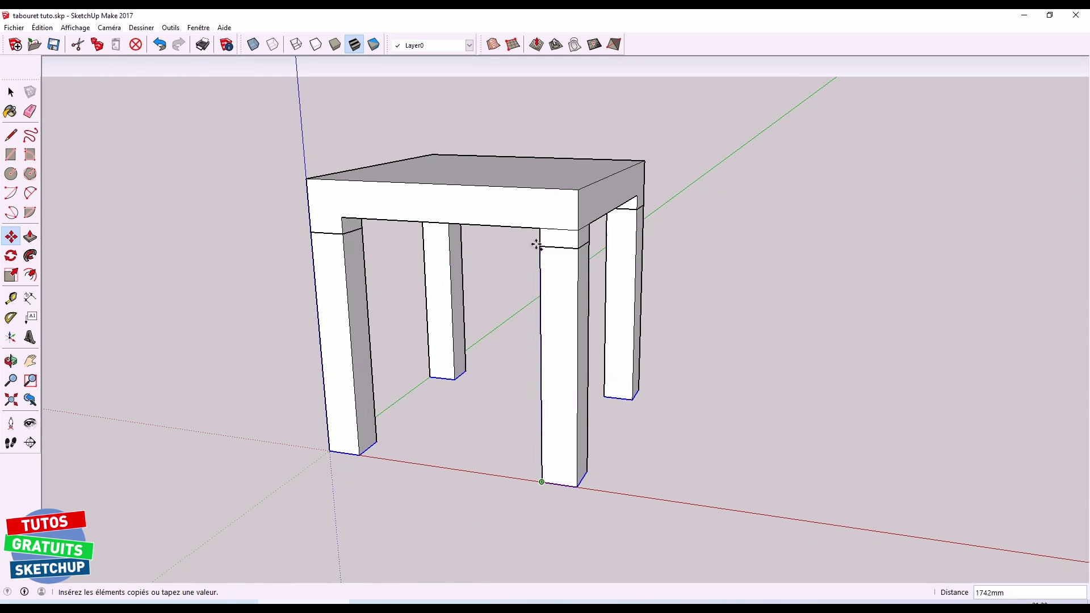
pyautogui.click(539, 230)
pyautogui.moveTo(302, 271)
pyautogui.mouseDown(button='middle')
pyautogui.moveTo(300, 226)
pyautogui.moveTo(396, 230)
pyautogui.mouseUp(button='middle')
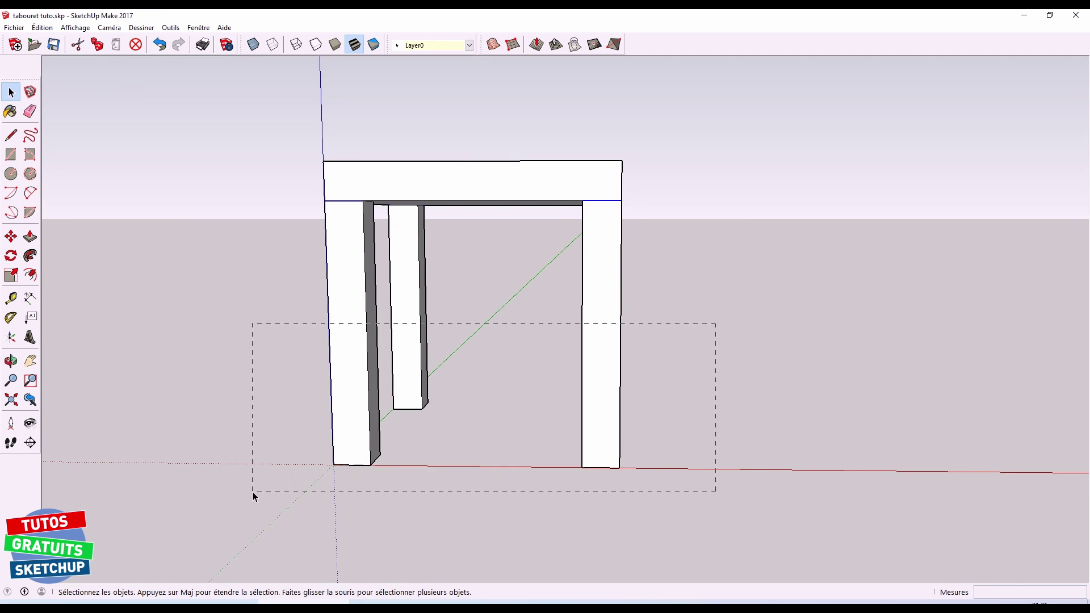
pyautogui.moveTo(272, 480); pyautogui.dragTo(253, 492)
pyautogui.press('Delete')
pyautogui.moveTo(358, 491)
pyautogui.mouseDown(button='middle')
pyautogui.moveTo(445, 444)
pyautogui.moveTo(403, 290)
pyautogui.mouseUp(button='middle')
pyautogui.press('e')
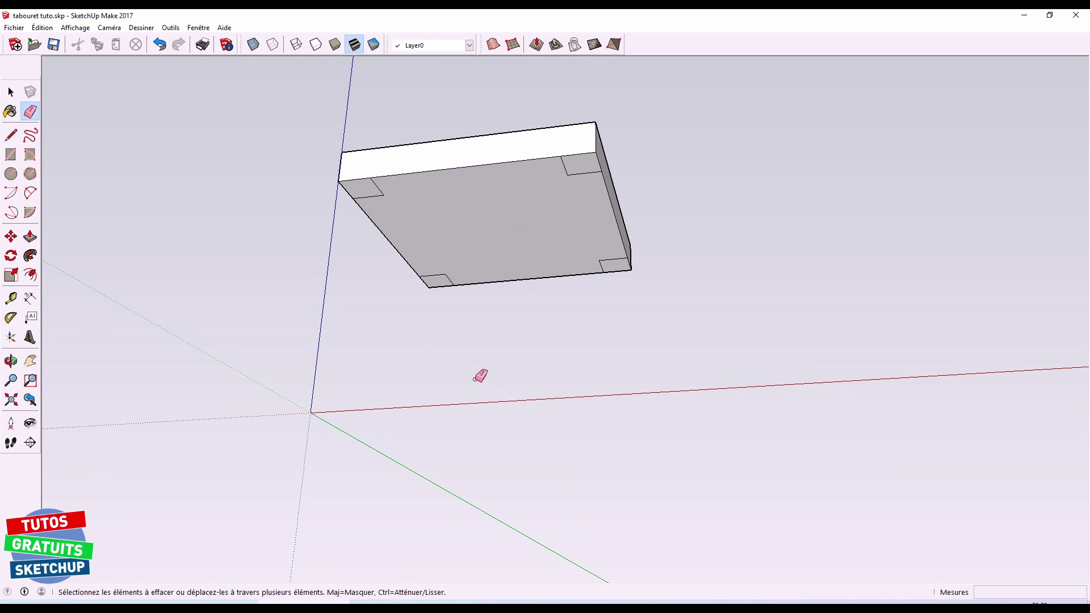
pyautogui.hotkey('ctrl', 'z')
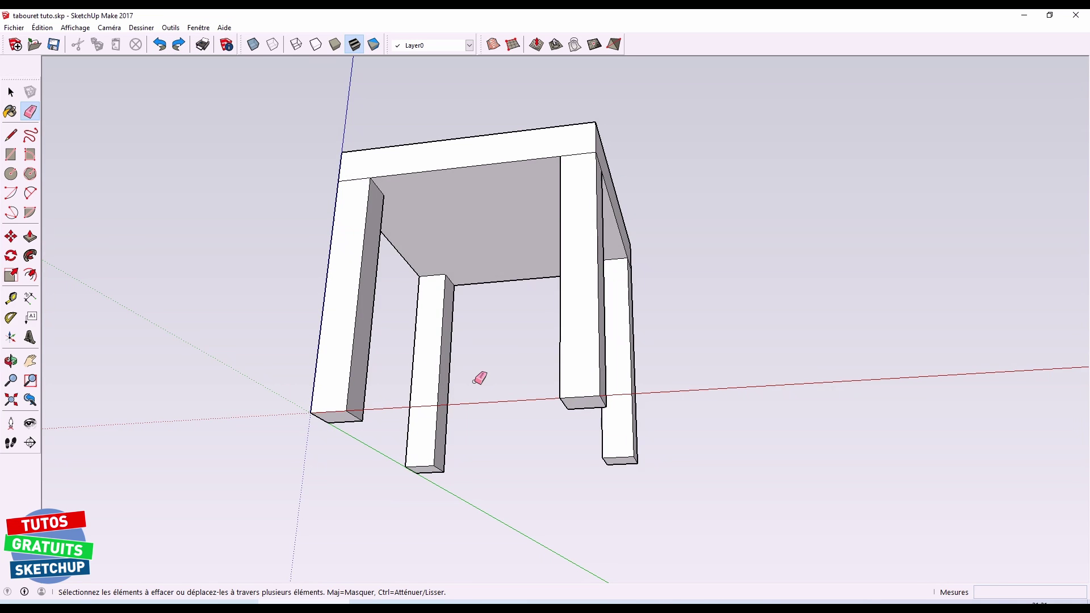
pyautogui.moveTo(481, 370)
pyautogui.mouseDown(button='middle')
pyautogui.moveTo(476, 358)
pyautogui.moveTo(460, 427)
pyautogui.mouseUp(button='middle')
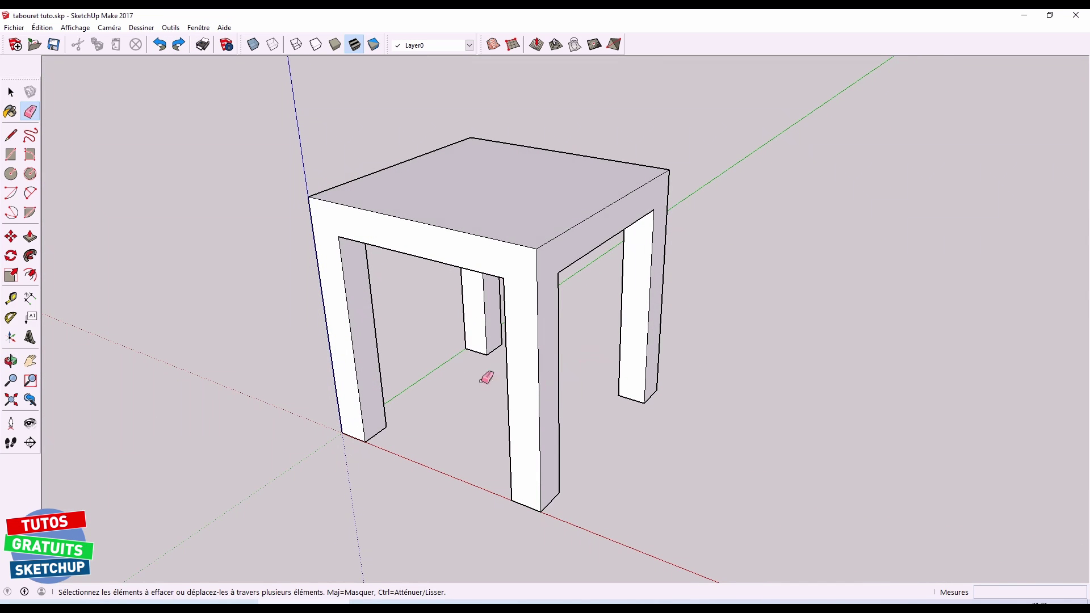
pyautogui.press('space')
pyautogui.click(494, 208)
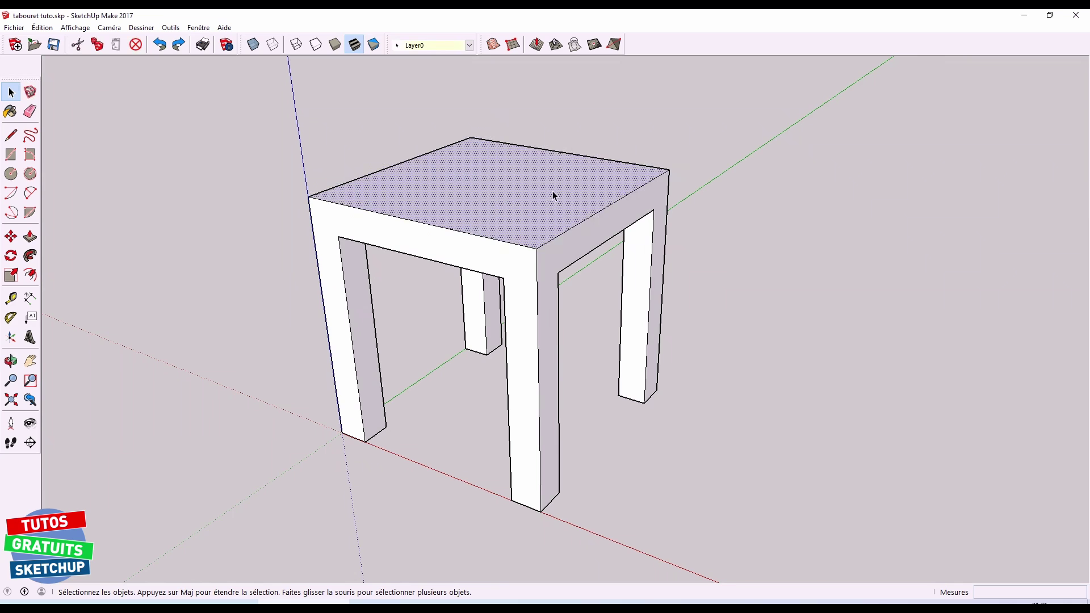
pyautogui.press('m')
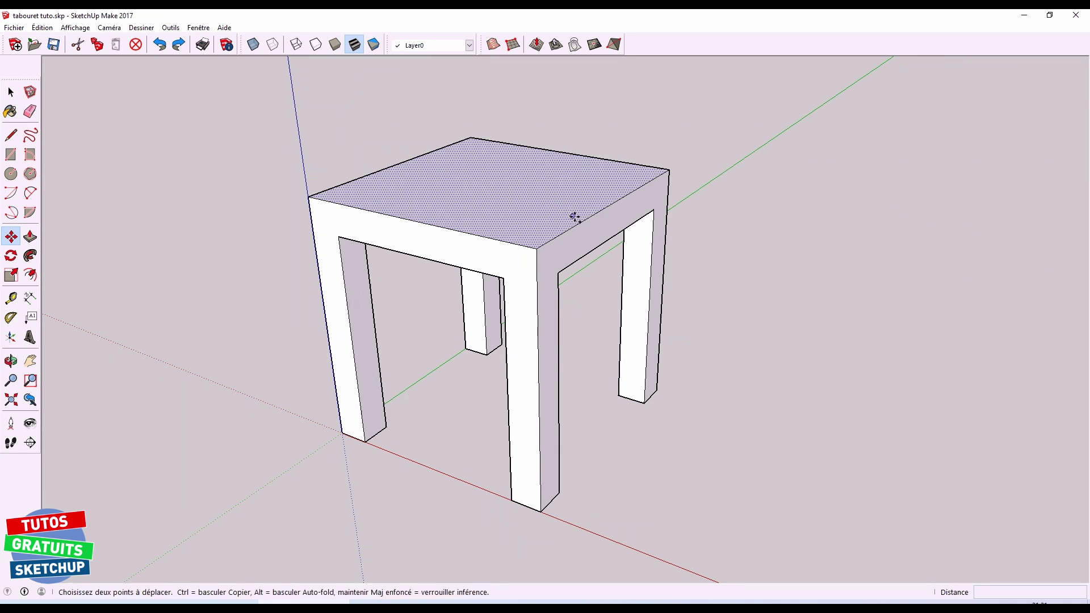
pyautogui.click(583, 221)
pyautogui.press('ctrl')
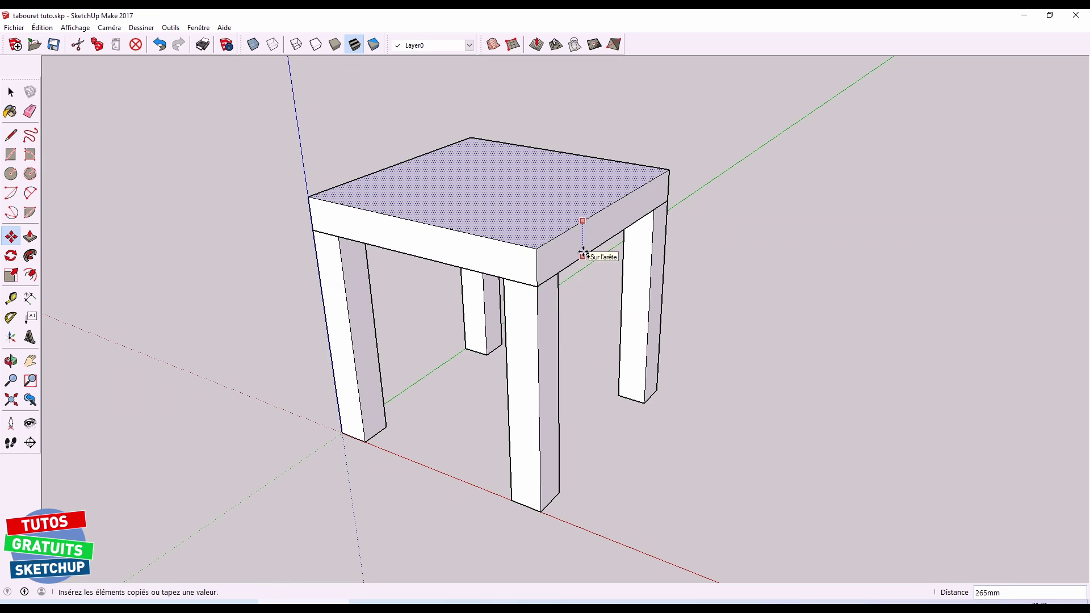
pyautogui.press('Escape')
pyautogui.press('space')
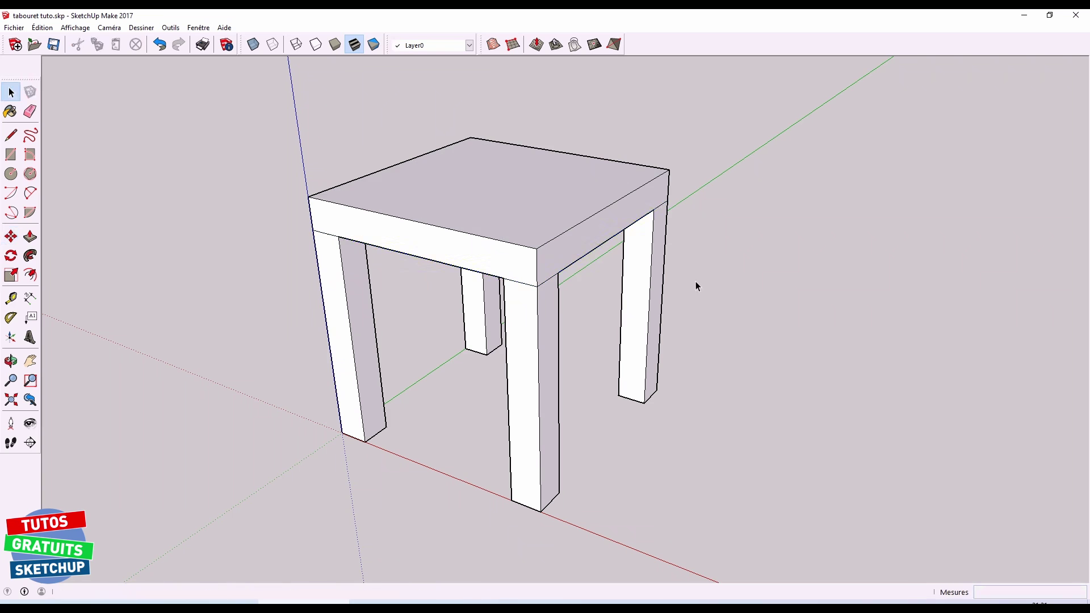
pyautogui.moveTo(592, 301); pyautogui.dragTo(584, 261, button='middle')
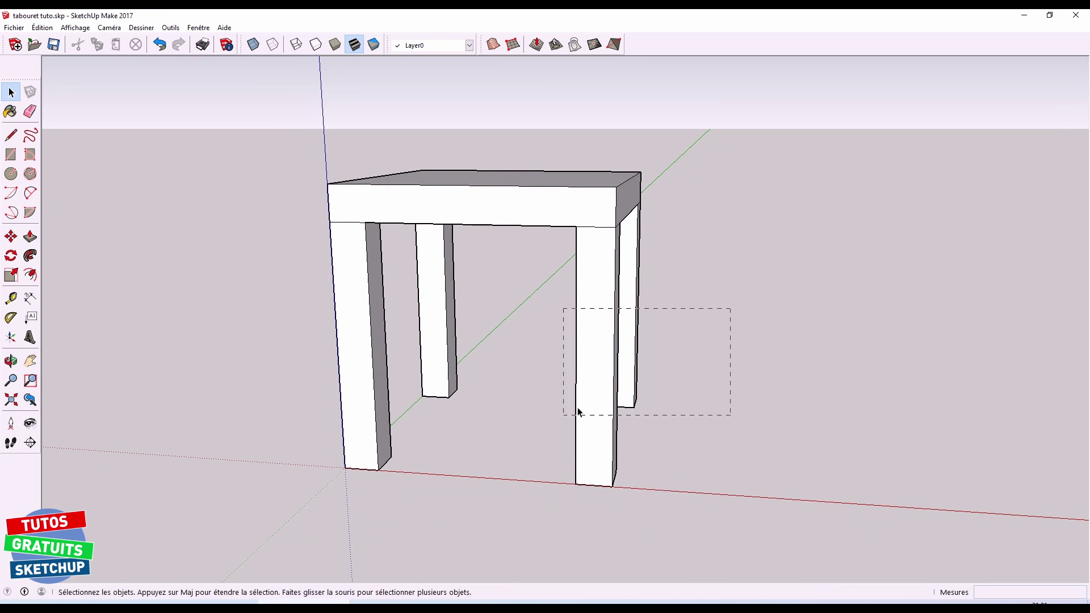
pyautogui.moveTo(275, 496); pyautogui.dragTo(274, 496)
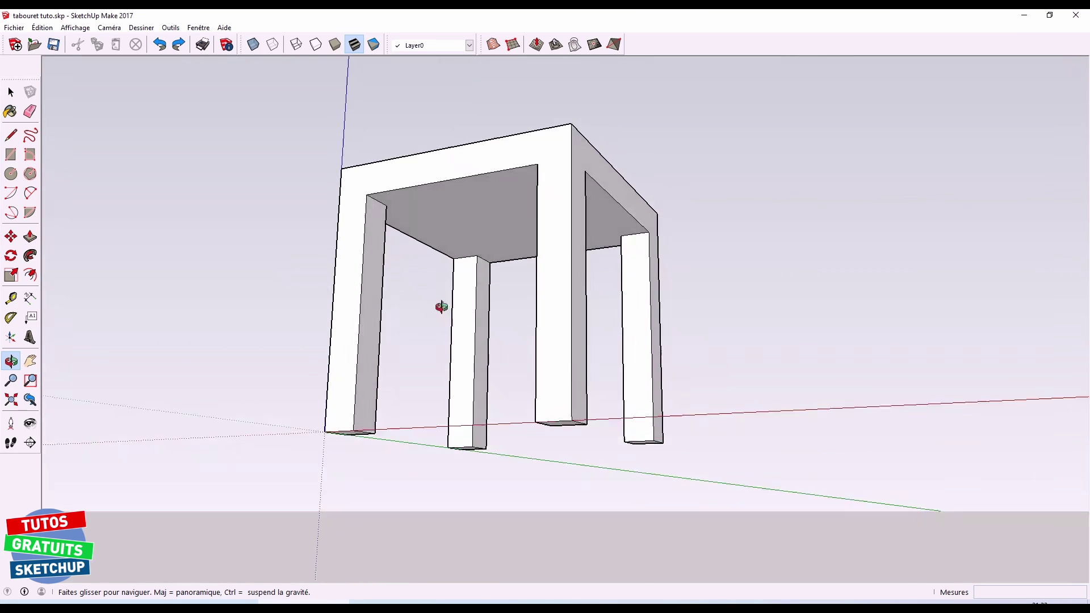
pyautogui.moveTo(441, 307); pyautogui.dragTo(424, 177)
pyautogui.press('space')
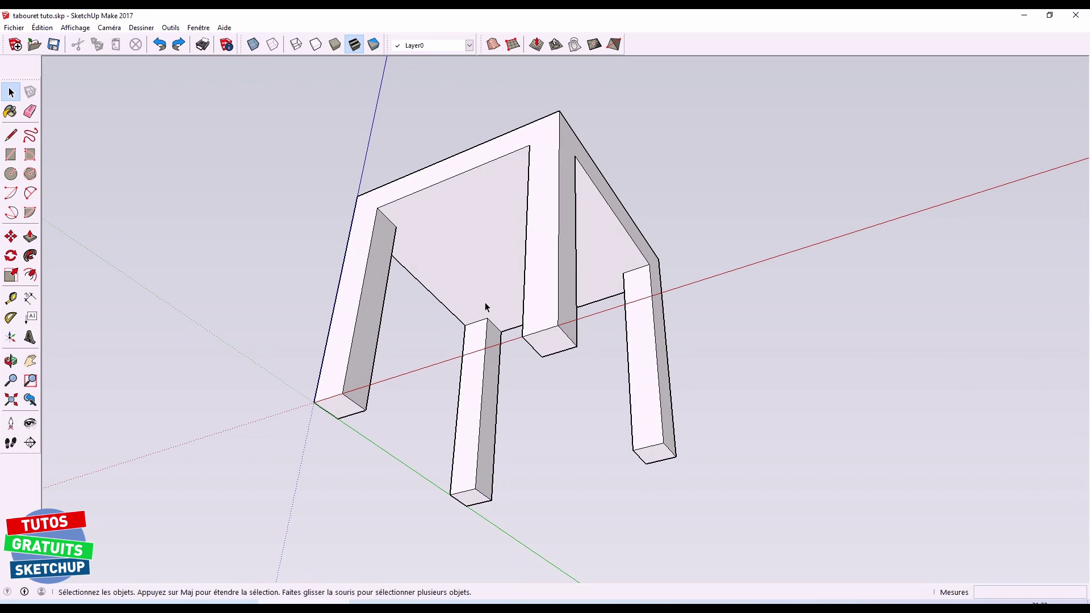
pyautogui.press('p')
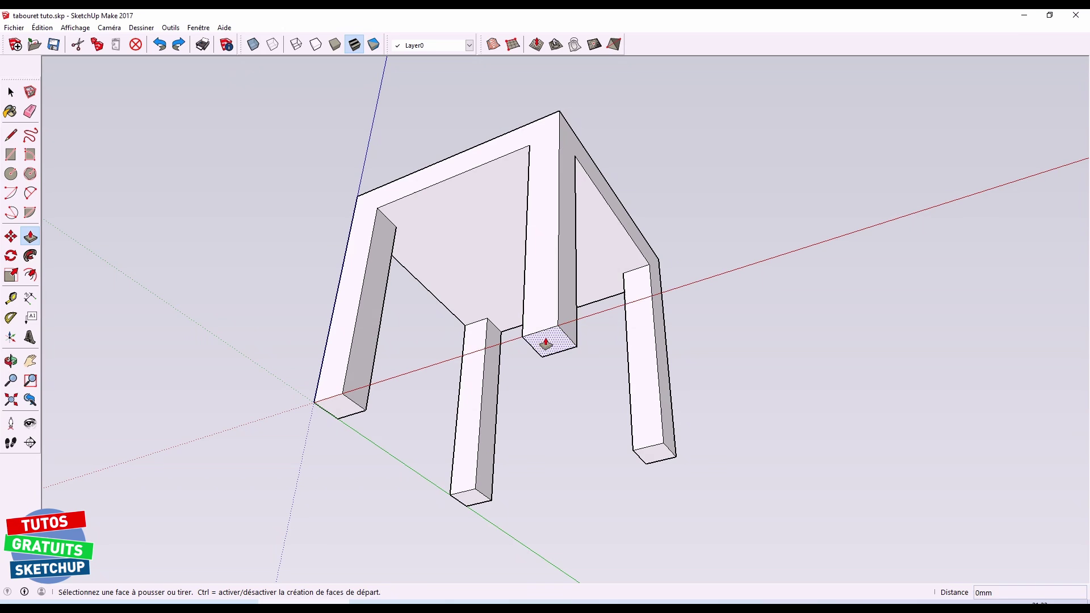
pyautogui.click(546, 345)
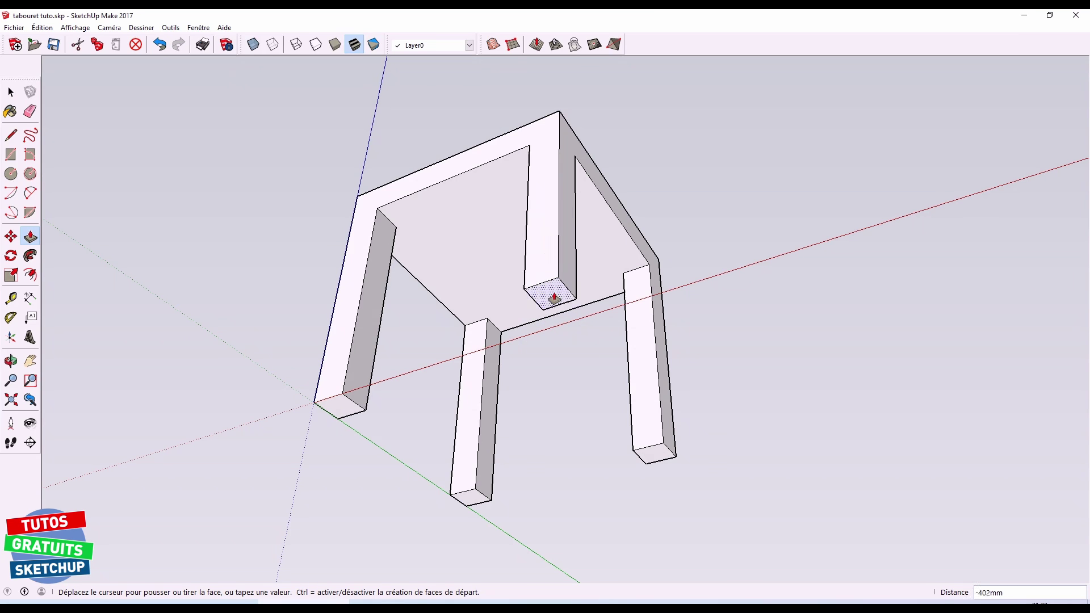
pyautogui.click(469, 266)
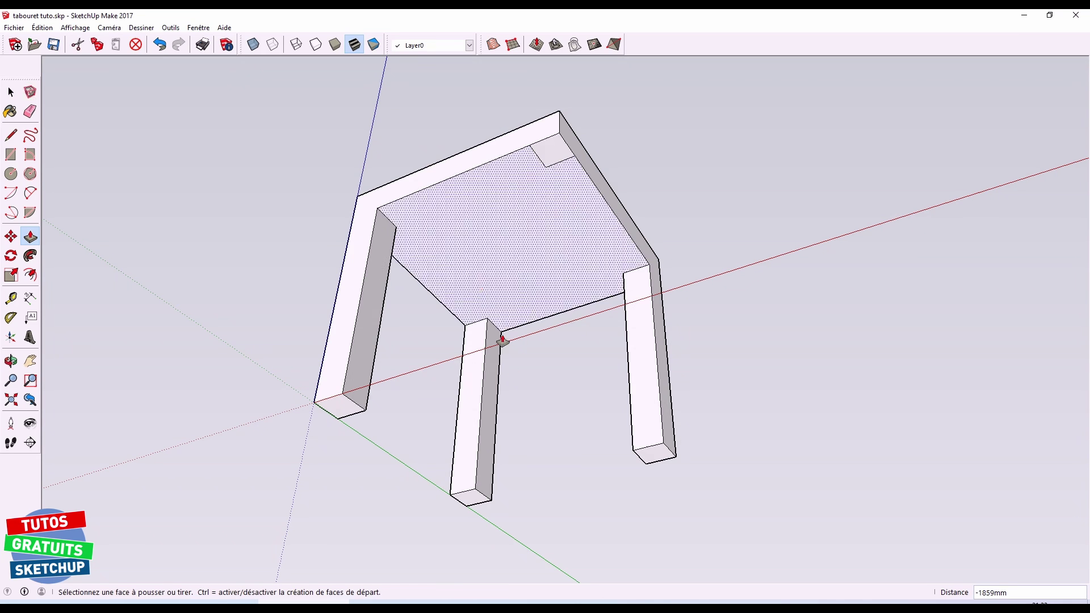
pyautogui.click(651, 452)
pyautogui.click(548, 304)
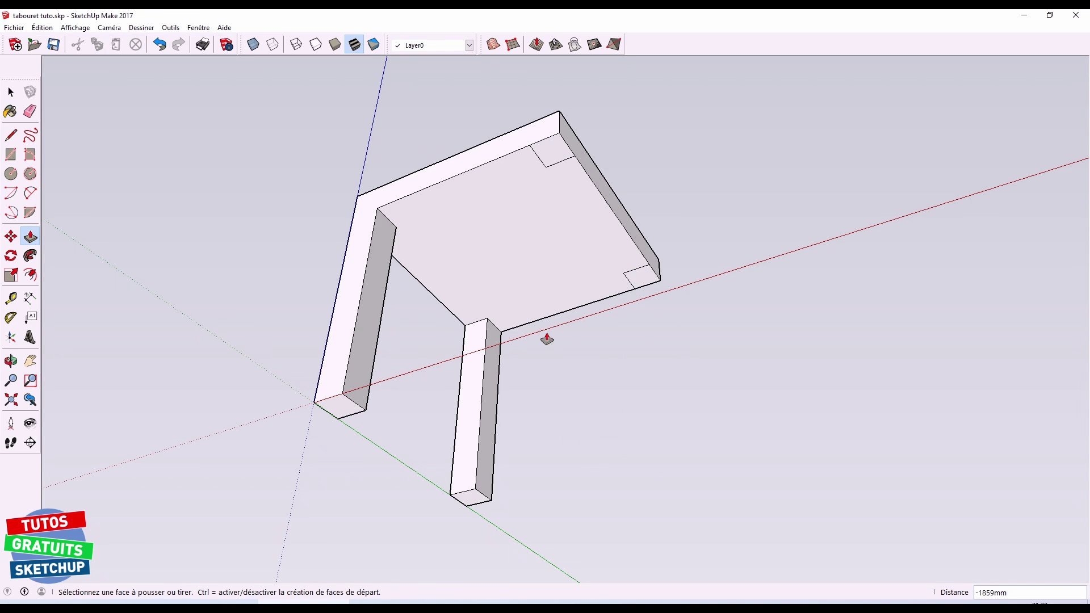
pyautogui.doubleClick(469, 507)
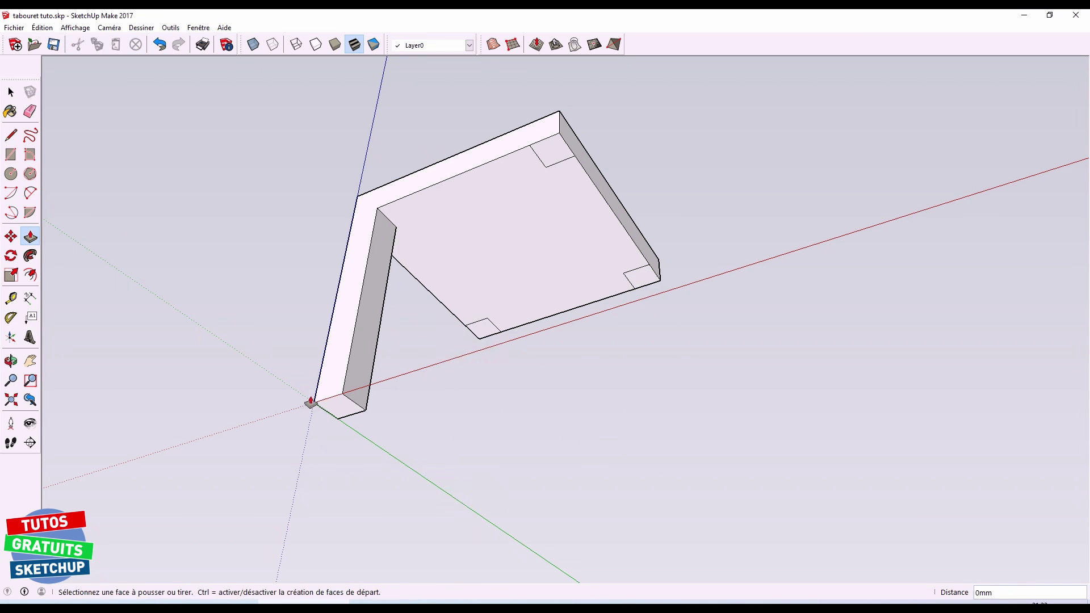
pyautogui.click(338, 408)
pyautogui.click(381, 346)
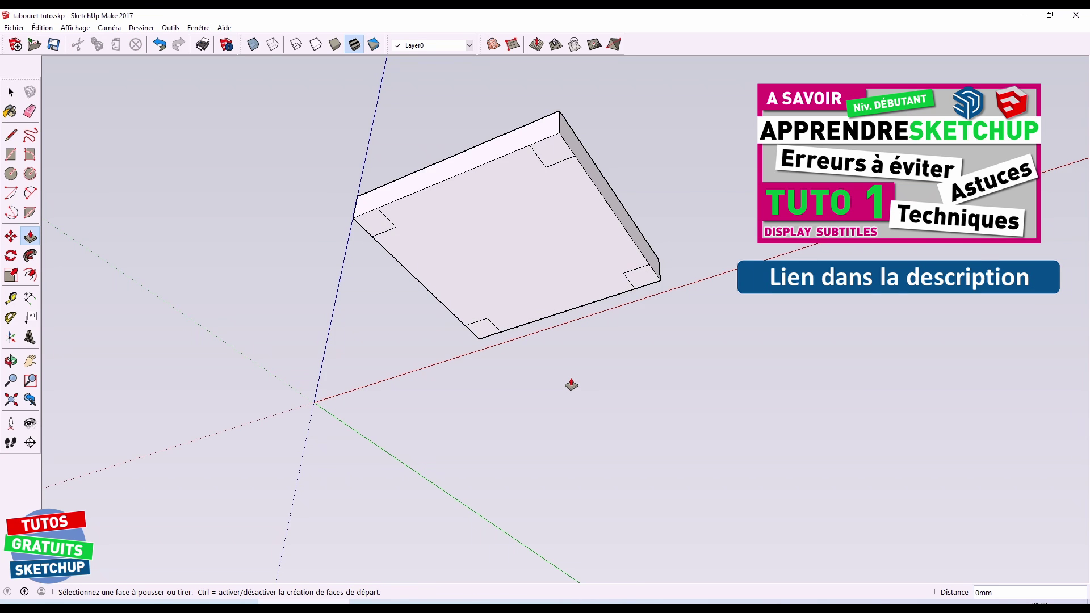
pyautogui.hotkey('ctrl', 'z')
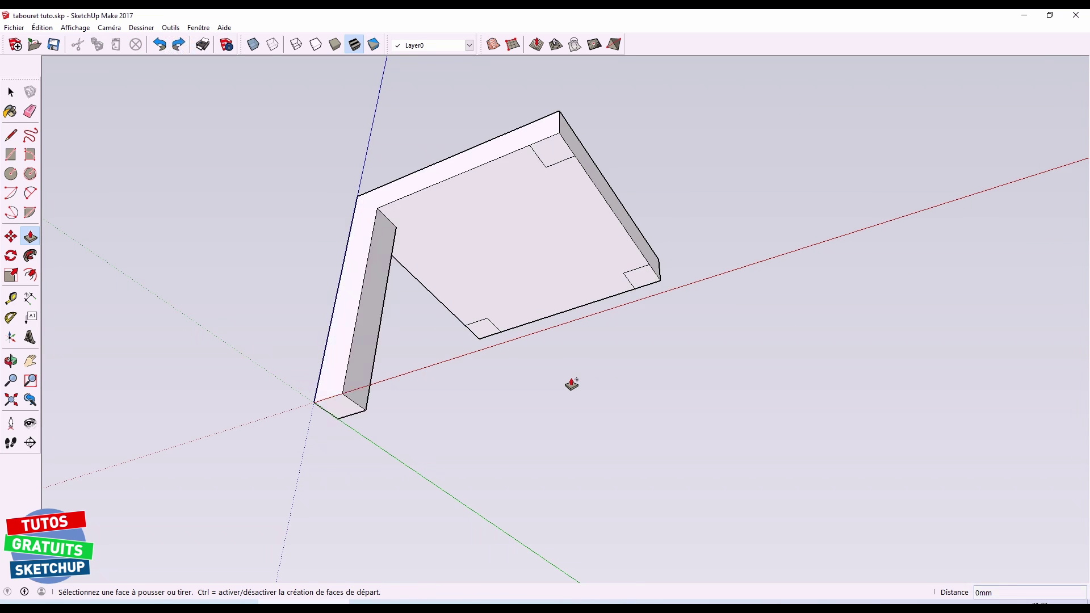
pyautogui.hotkey('ctrl', 'z')
pyautogui.hotkey('ctrl', 'z')
pyautogui.hotkey('ctrl', 'z')
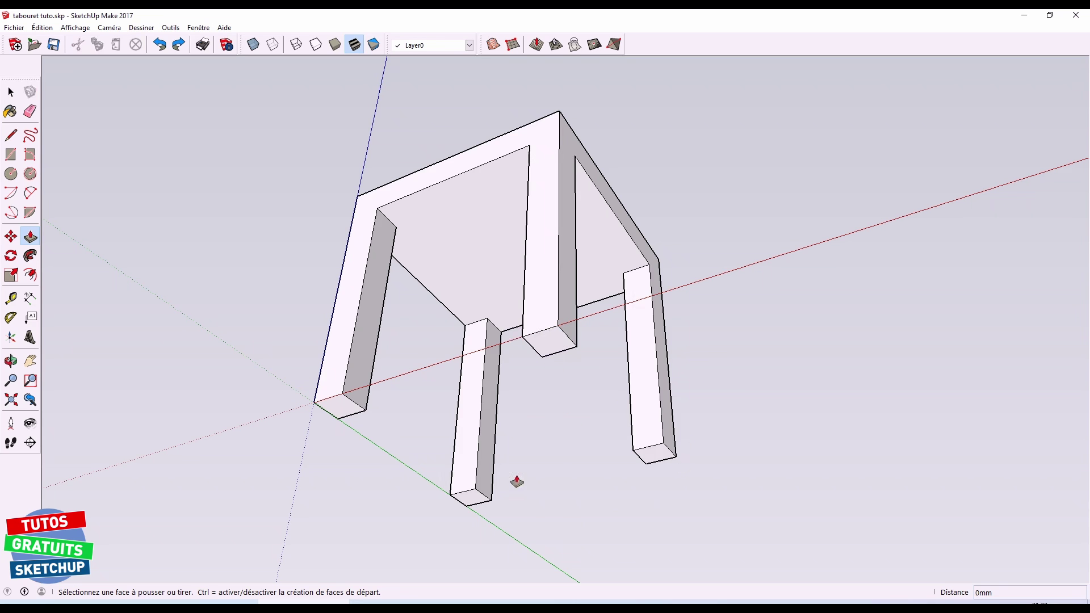
pyautogui.click(466, 251)
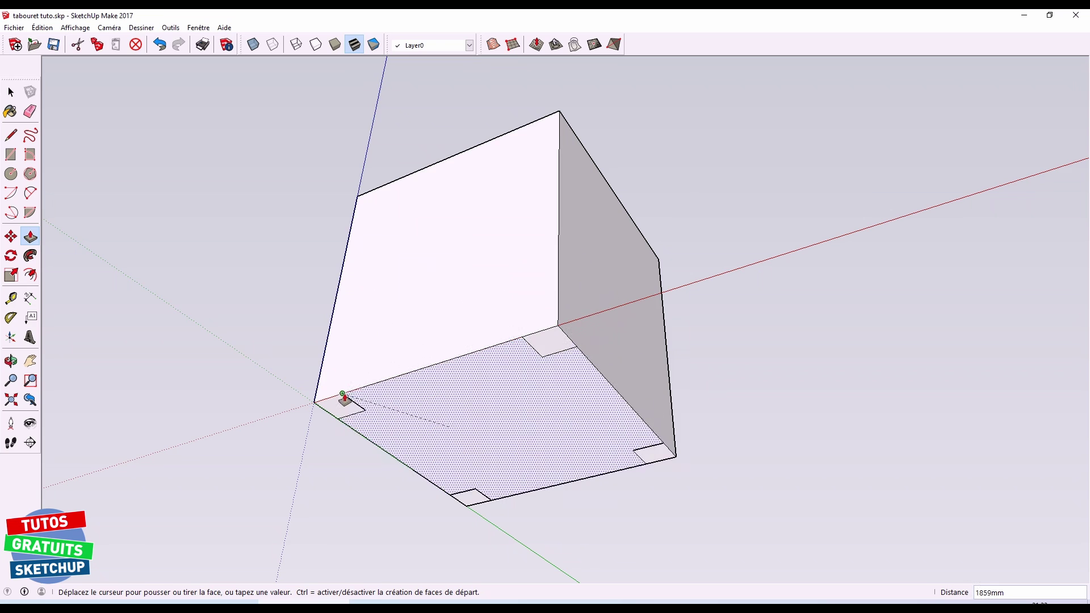
pyautogui.click(343, 397)
pyautogui.moveTo(351, 171); pyautogui.dragTo(368, 486, button='middle')
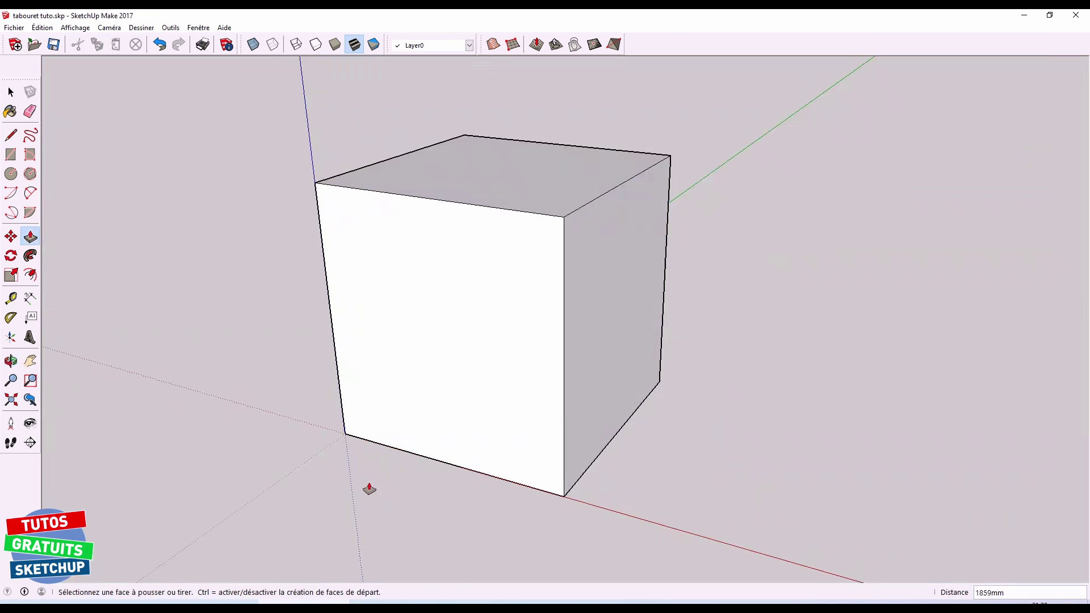
pyautogui.click(469, 177)
pyautogui.click(448, 398)
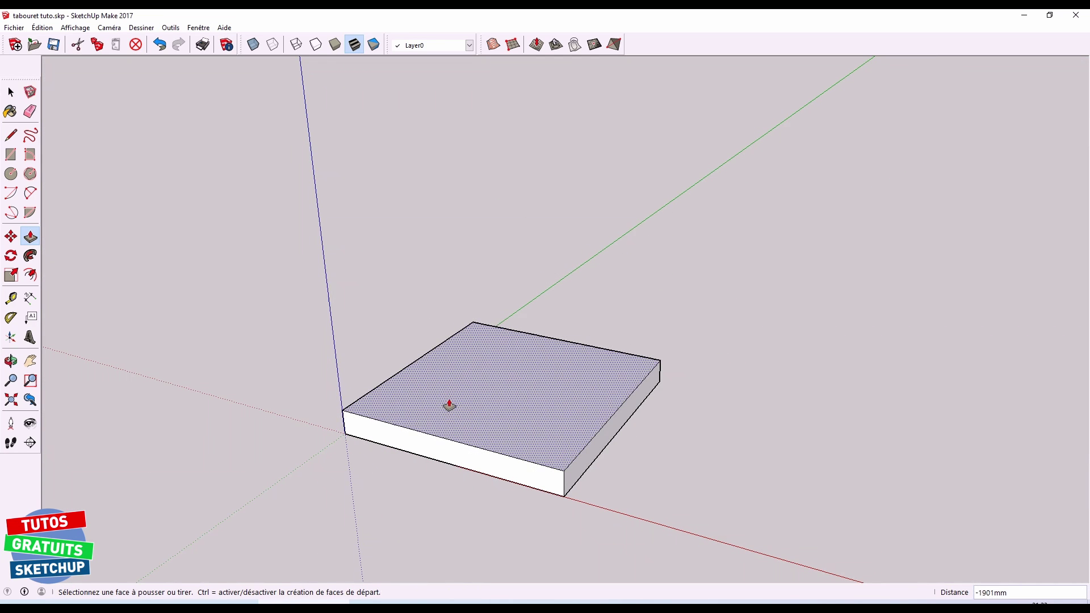
pyautogui.moveTo(342, 513)
pyautogui.mouseDown(button='middle')
pyautogui.moveTo(398, 193)
pyautogui.moveTo(475, 288)
pyautogui.moveTo(450, 408)
pyautogui.moveTo(411, 336)
pyautogui.moveTo(407, 369)
pyautogui.mouseUp(button='middle')
pyautogui.hotkey('ctrl', 'z')
pyautogui.hotkey('ctrl', 'z')
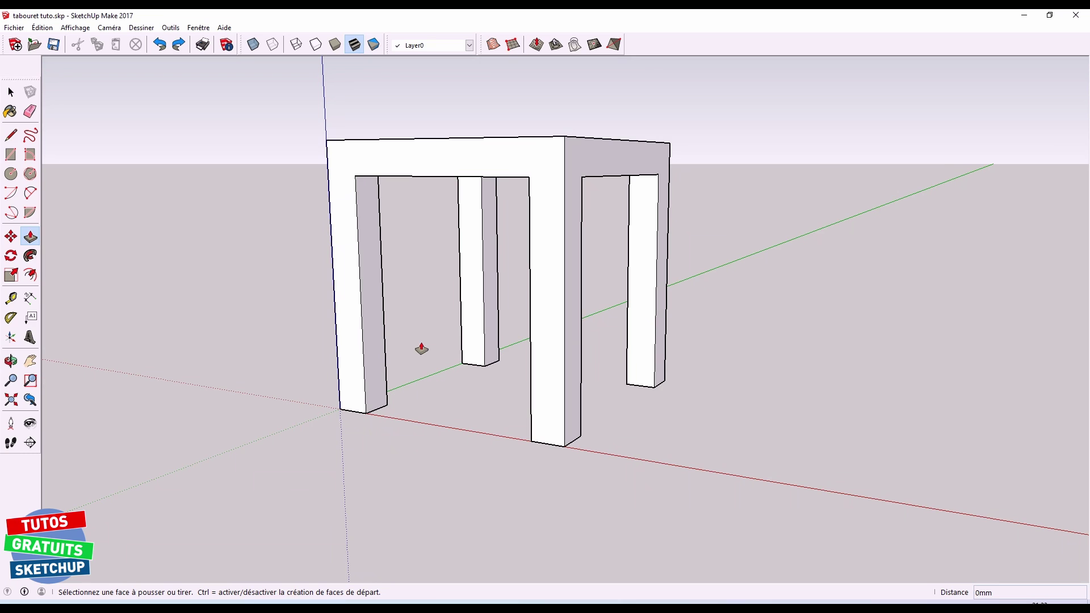
pyautogui.click(373, 315)
pyautogui.click(341, 316)
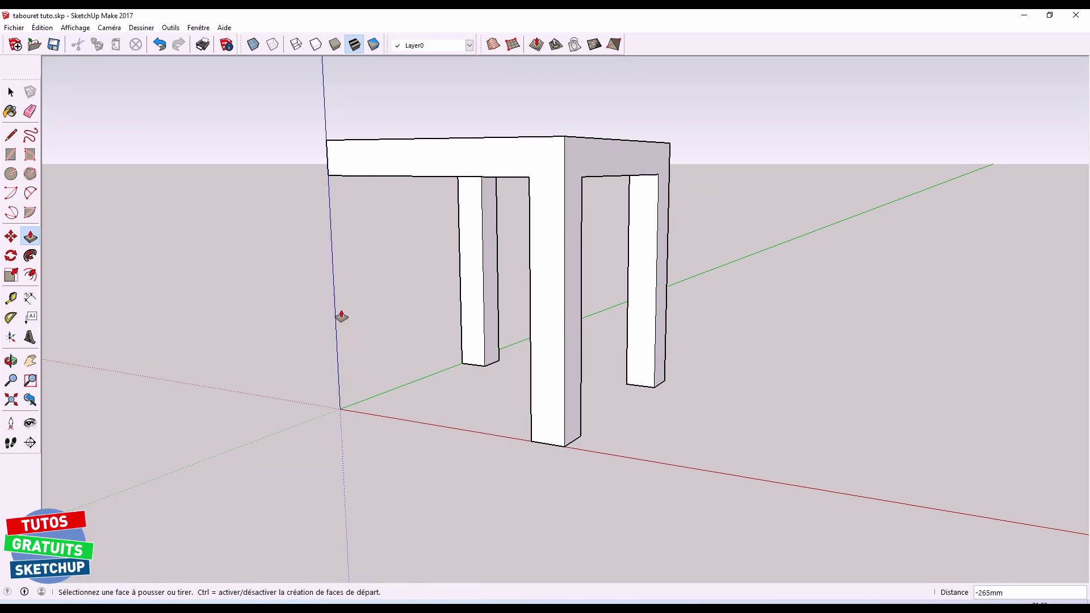
pyautogui.moveTo(381, 332); pyautogui.dragTo(759, 304, button='middle')
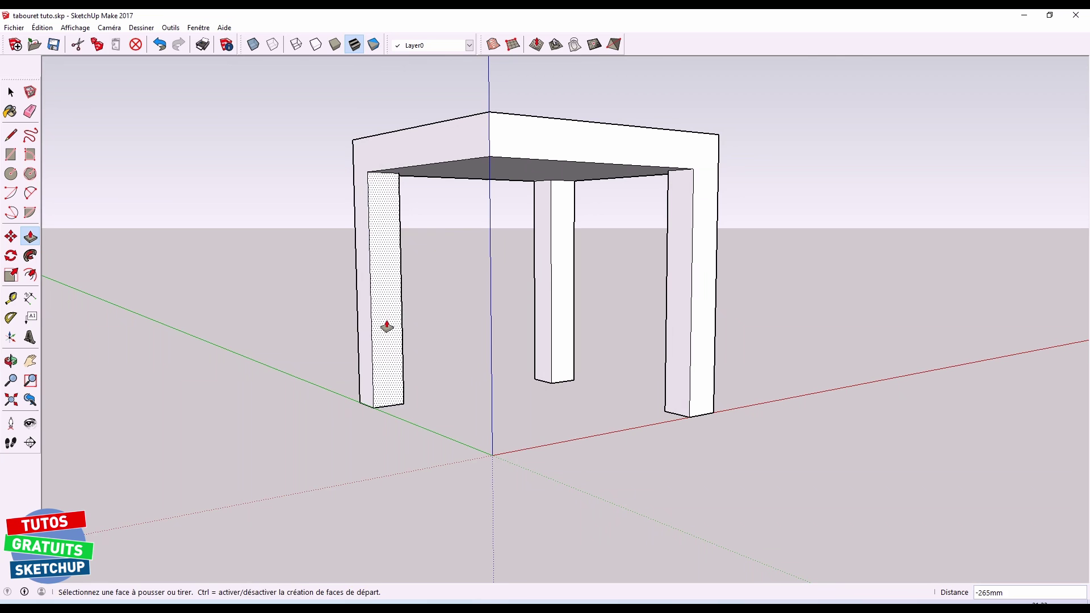
pyautogui.doubleClick(386, 326)
pyautogui.doubleClick(542, 279)
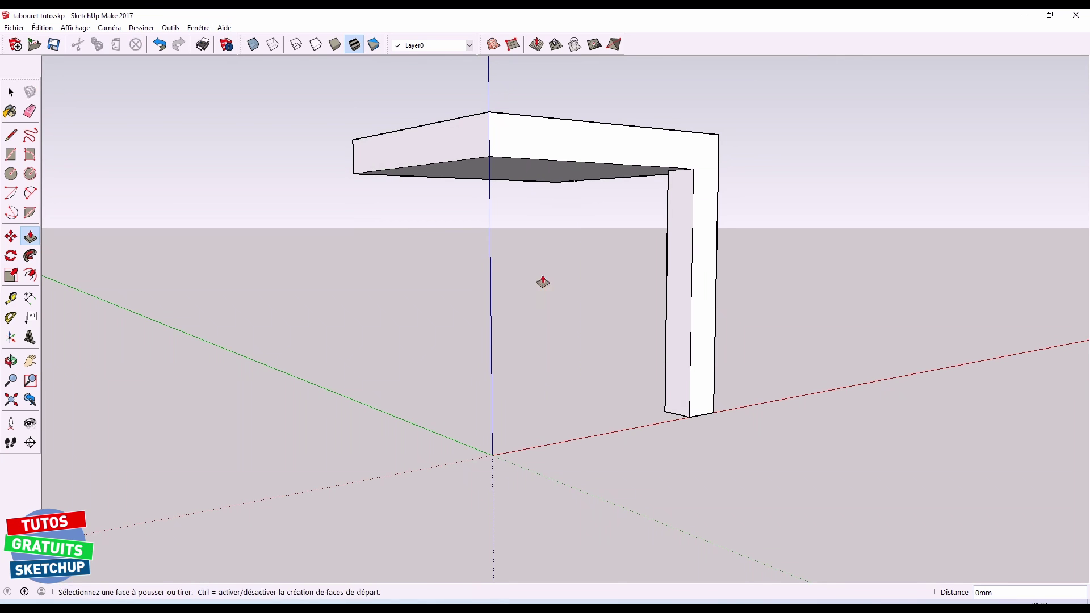
pyautogui.doubleClick(681, 304)
pyautogui.moveTo(683, 305)
pyautogui.mouseDown(button='middle')
pyautogui.moveTo(621, 304)
pyautogui.moveTo(450, 149)
pyautogui.moveTo(589, 136)
pyautogui.mouseUp(button='middle')
pyautogui.moveTo(752, 263)
pyautogui.mouseDown(button='middle')
pyautogui.moveTo(669, 404)
pyautogui.moveTo(598, 471)
pyautogui.mouseUp(button='middle')
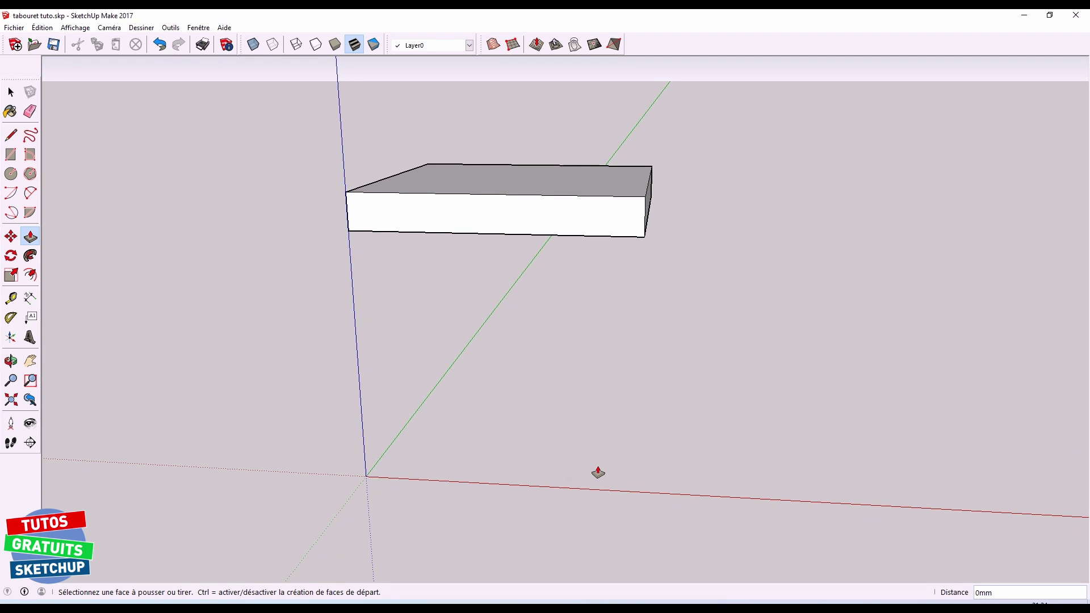
pyautogui.hotkey('ctrl', 'z')
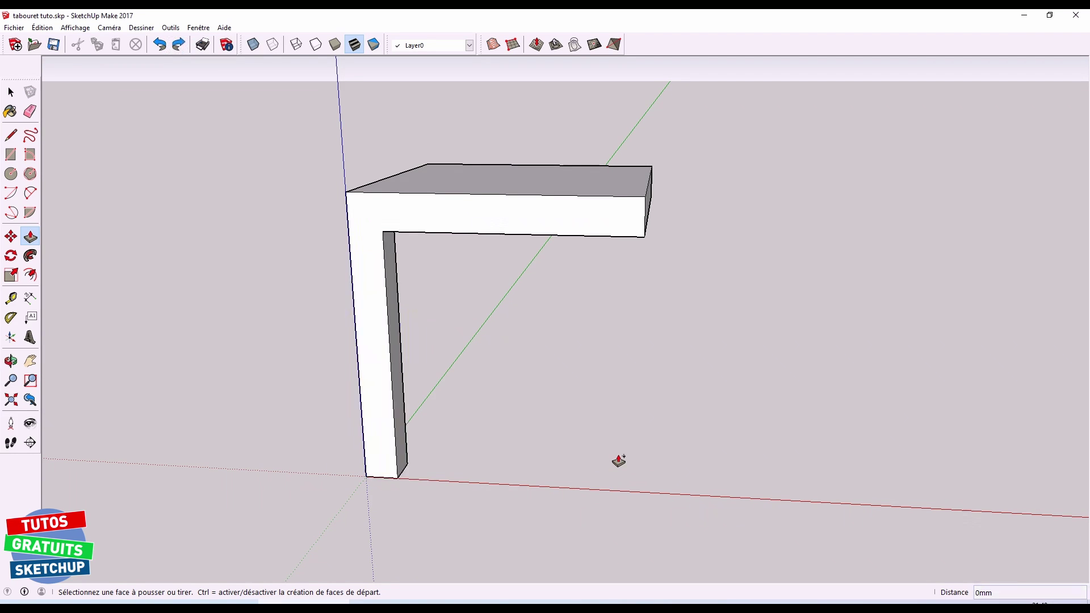
pyautogui.hotkey('ctrl', 'z')
pyautogui.hotkey('ctrl', 'z')
pyautogui.hotkey('ctrl', 'z')
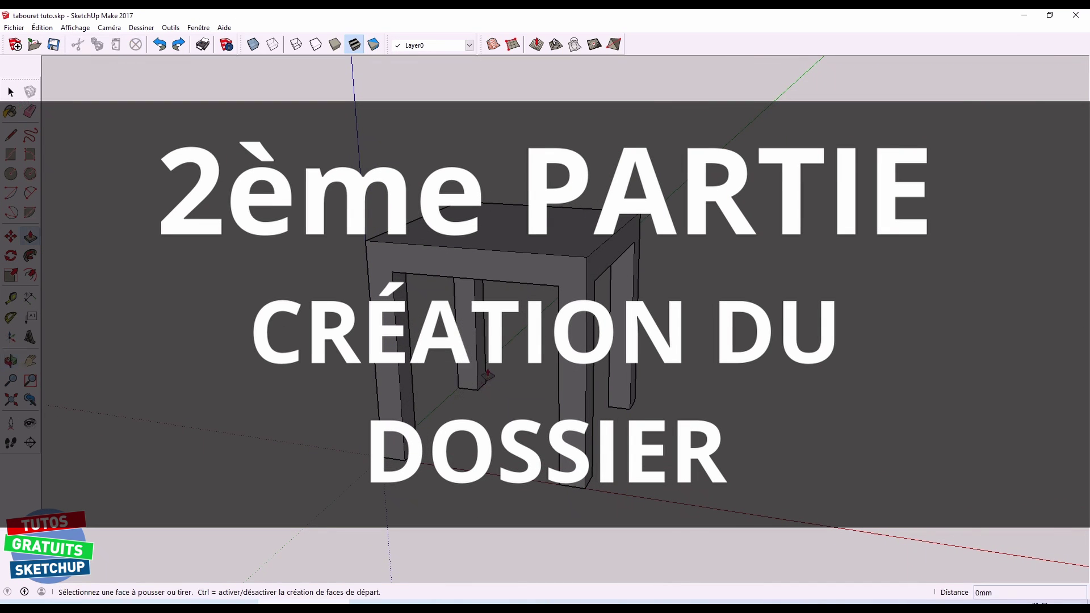
pyautogui.moveTo(488, 374); pyautogui.dragTo(502, 399, button='middle')
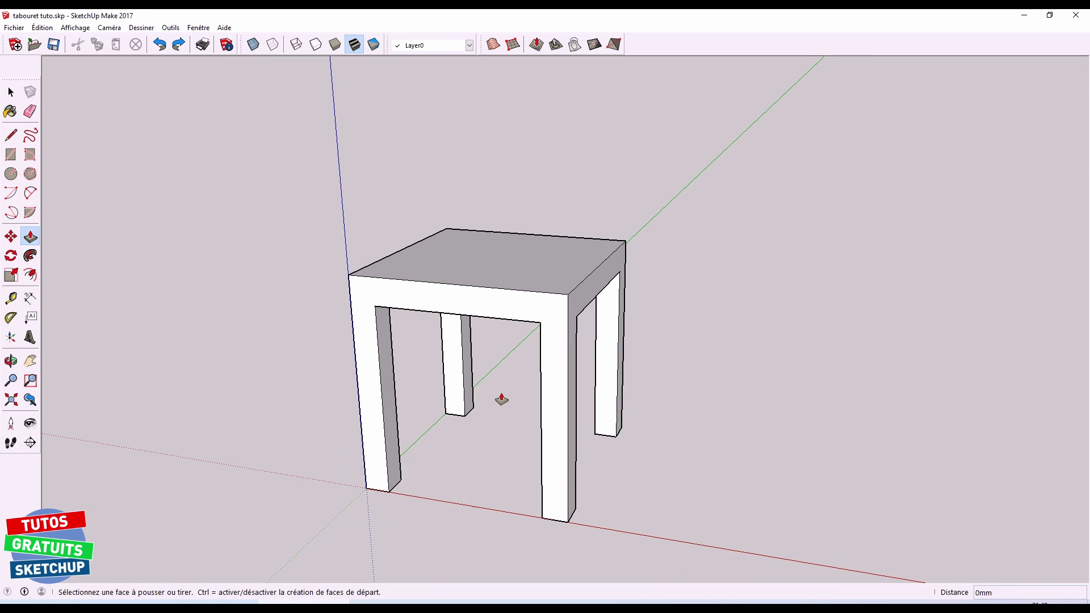
pyautogui.press('space')
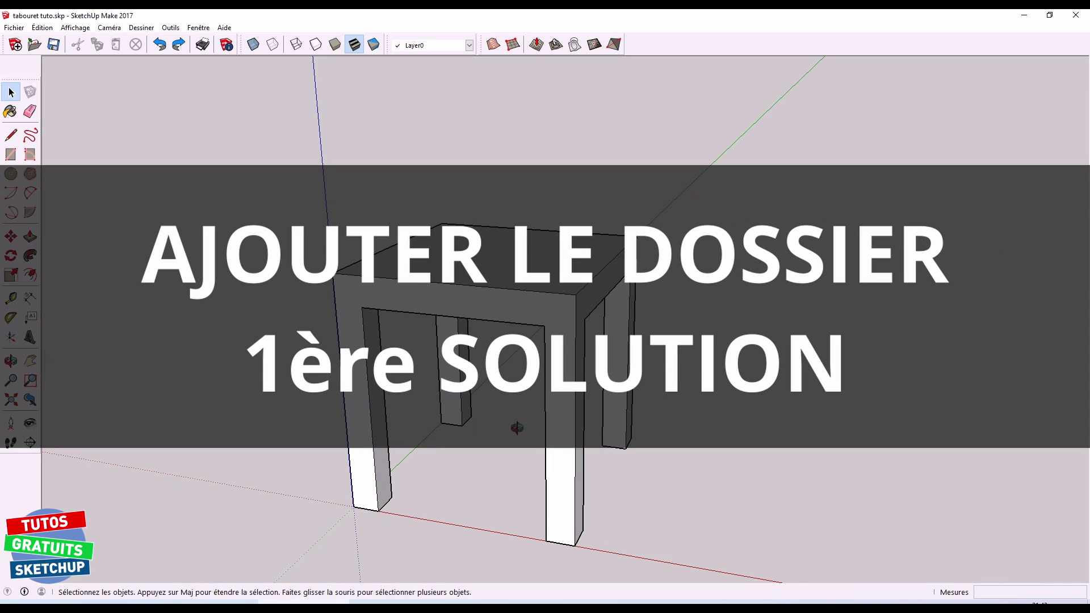
# Start moving the back leg's bottom face, then cancel and undo the move
pyautogui.moveTo(517, 427); pyautogui.dragTo(481, 73, button='middle')
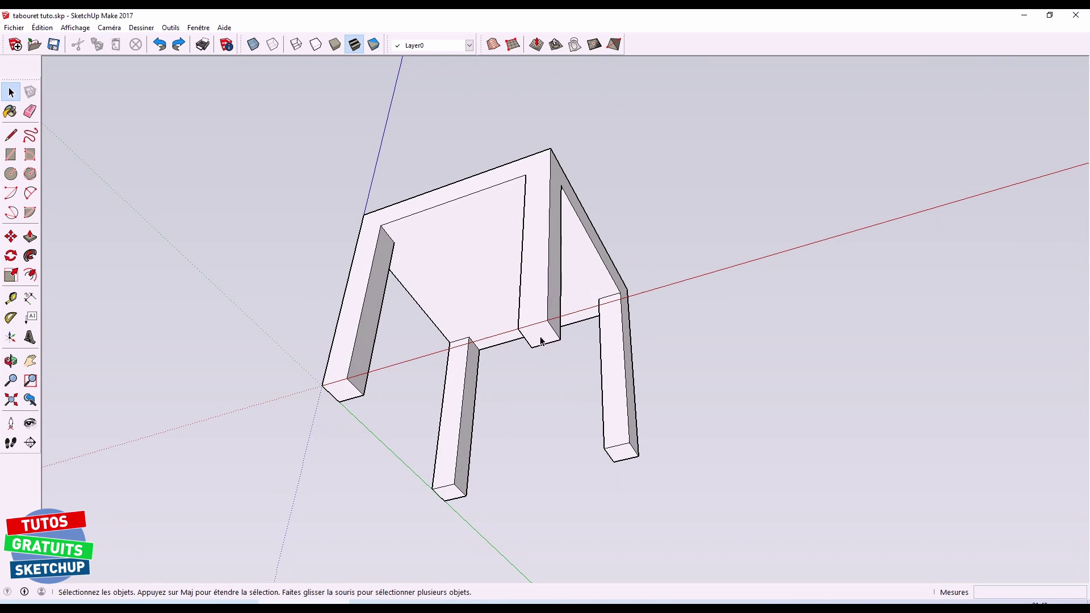
pyautogui.click(541, 341)
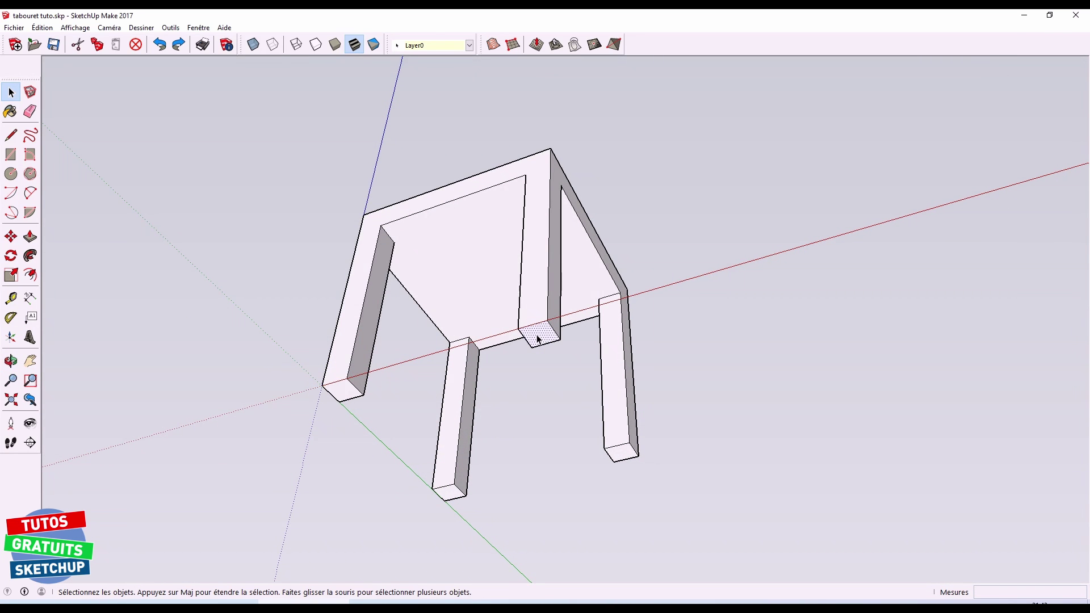
pyautogui.press('m')
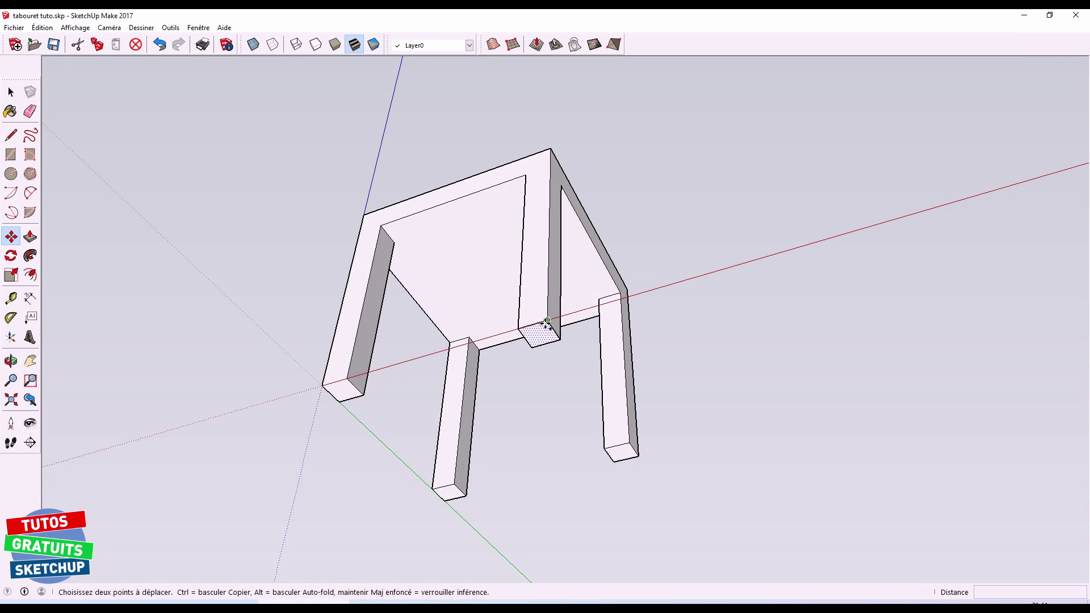
pyautogui.click(546, 322)
pyautogui.moveTo(511, 238)
pyautogui.mouseDown(button='middle')
pyautogui.moveTo(496, 288)
pyautogui.moveTo(559, 426)
pyautogui.mouseUp(button='middle')
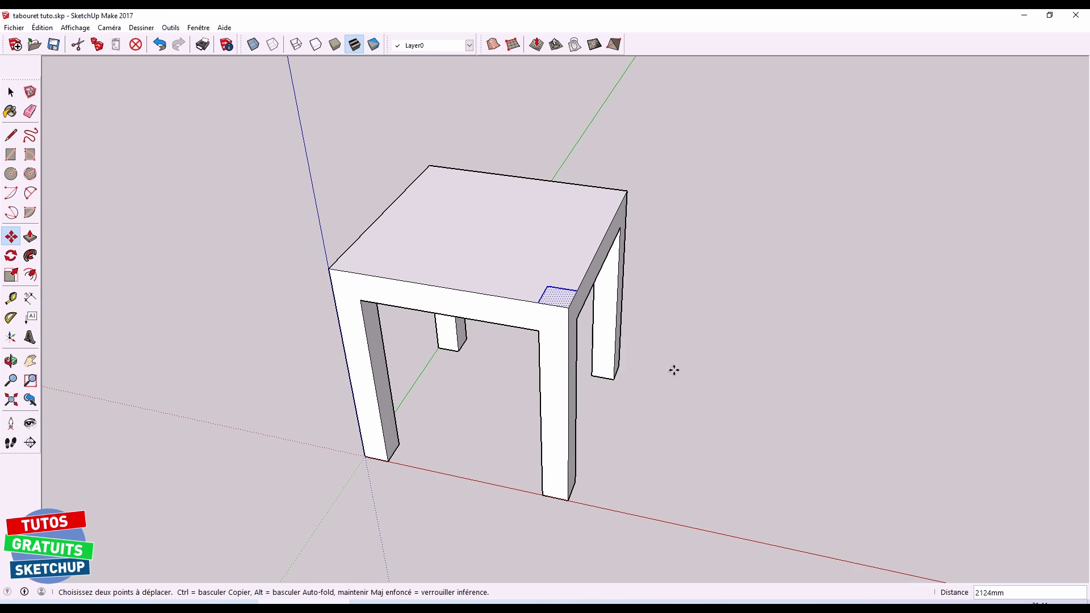
pyautogui.press('Escape')
pyautogui.hotkey('ctrl', 'z')
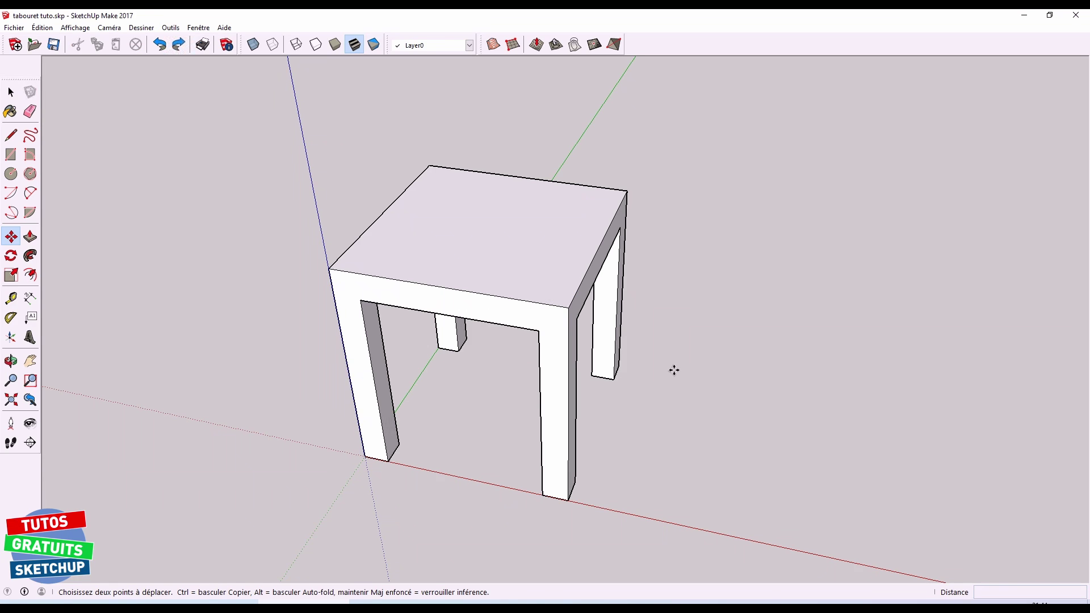
# Box-select the bottom faces of the two right-hand legs
pyautogui.press('space')
pyautogui.keyDown('shift'); pyautogui.moveTo(672, 406); pyautogui.dragTo(659, 320, button='middle'); pyautogui.keyUp('shift')
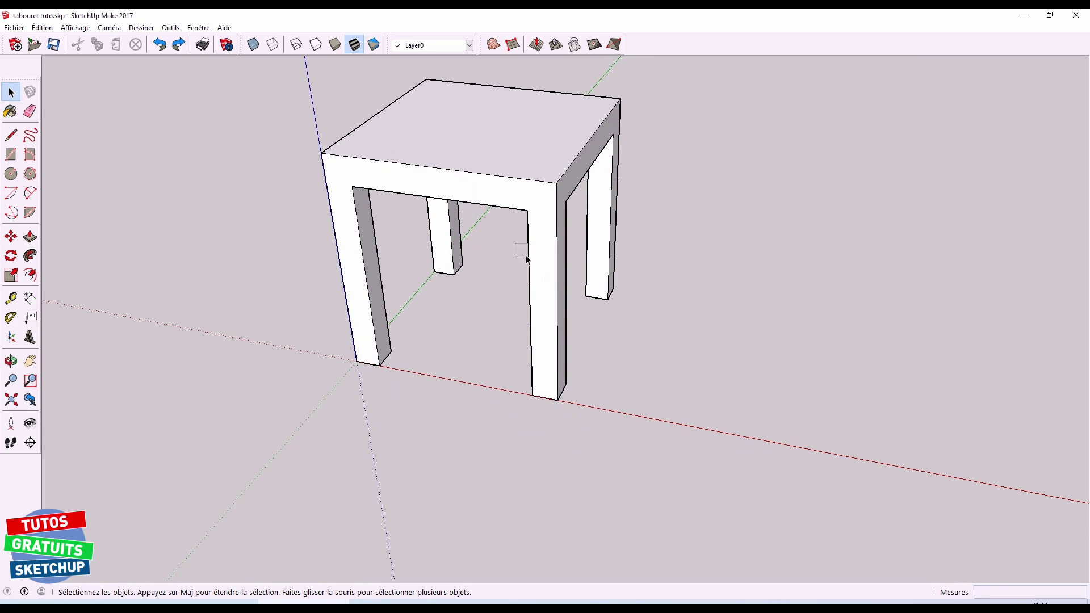
pyautogui.moveTo(526, 259); pyautogui.dragTo(639, 432)
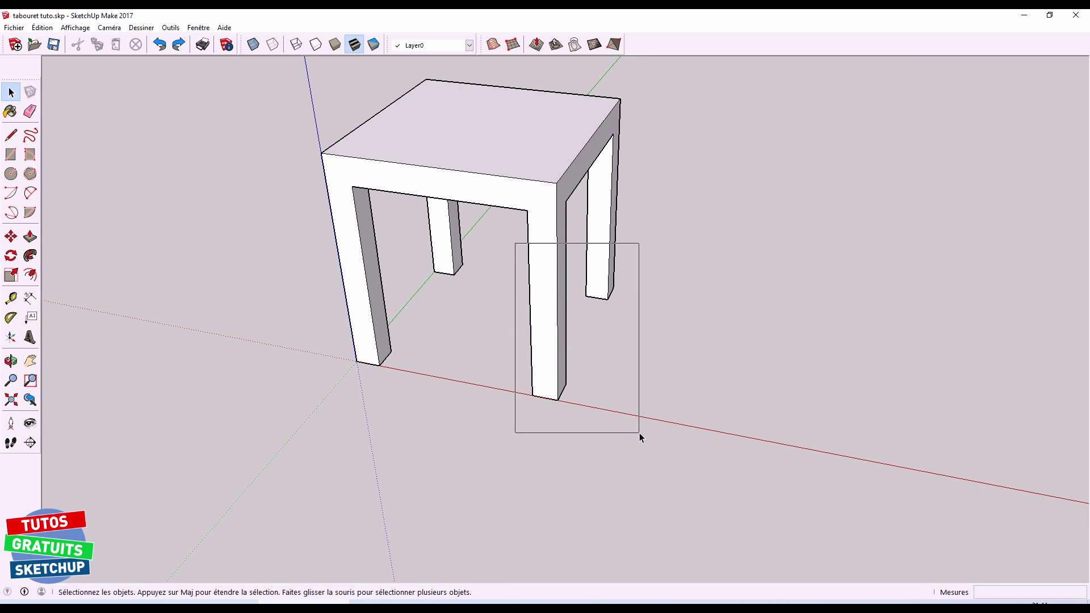
pyautogui.moveTo(639, 433)
pyautogui.mouseDown(button='middle')
pyautogui.moveTo(604, 359)
pyautogui.moveTo(555, 68)
pyautogui.moveTo(585, 479)
pyautogui.mouseUp(button='middle')
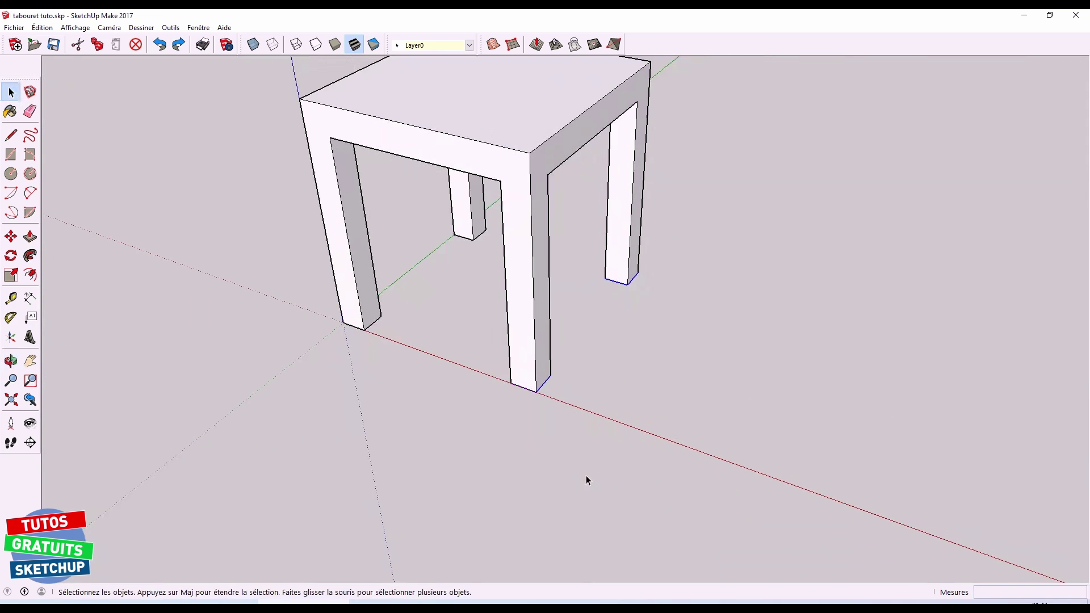
# Move-copy the two right leg-bottom squares straight up onto the seat's top corners
pyautogui.press('m')
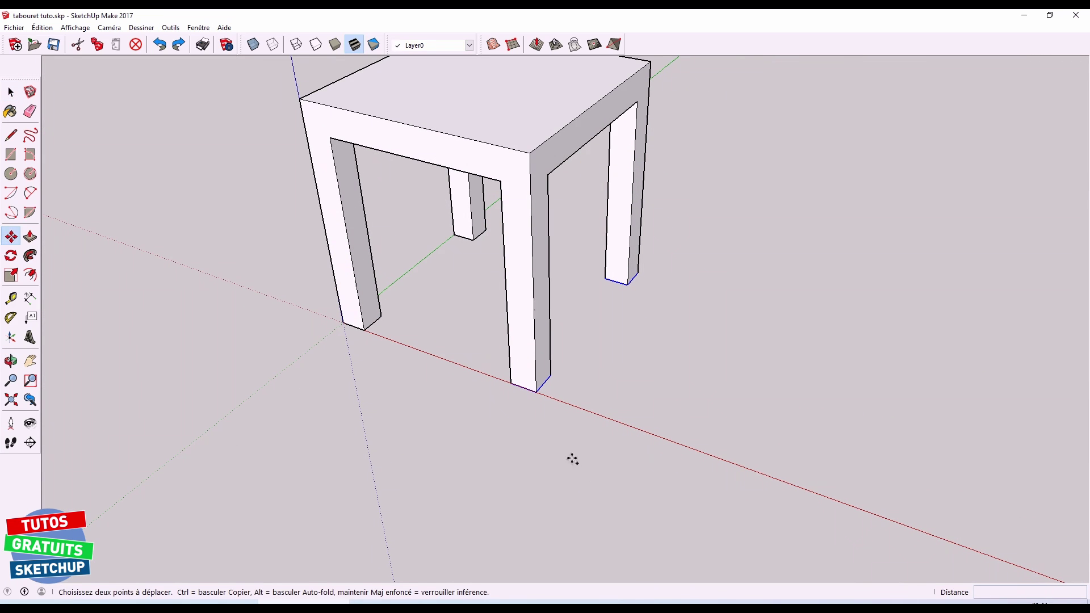
pyautogui.click(537, 392)
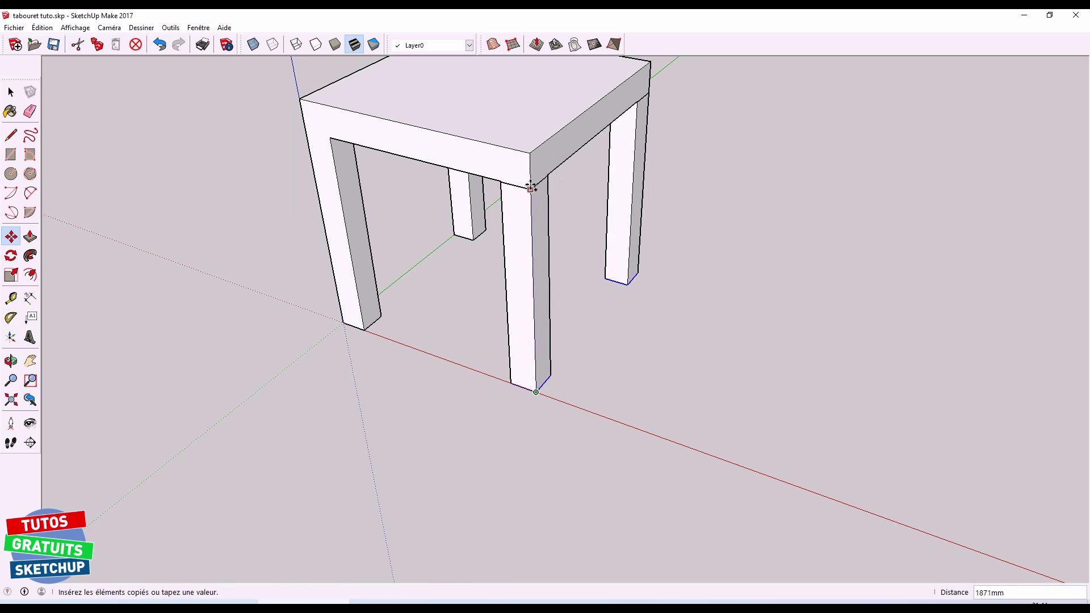
pyautogui.click(527, 157)
pyautogui.moveTo(741, 242); pyautogui.dragTo(699, 365, button='middle')
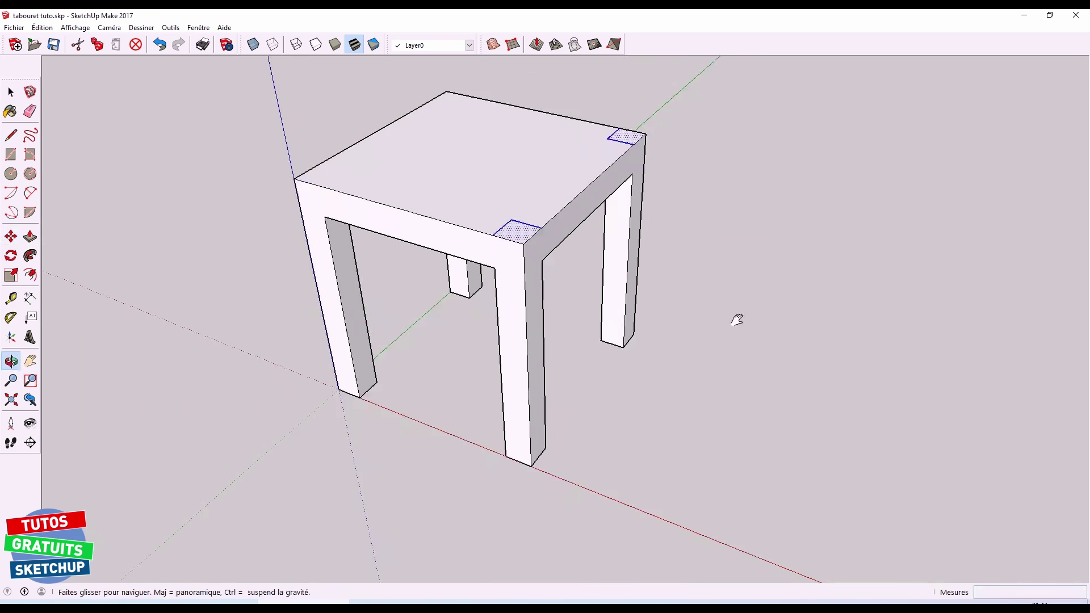
pyautogui.press('space')
pyautogui.click(699, 364)
pyautogui.press('o')
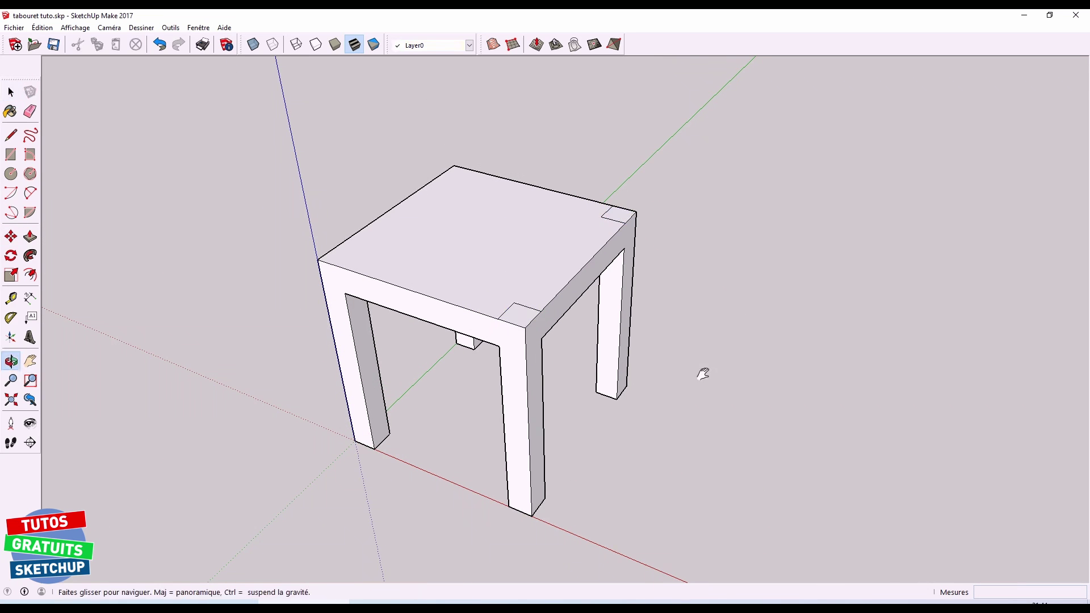
pyautogui.moveTo(703, 430)
pyautogui.mouseDown()
pyautogui.moveTo(693, 435)
pyautogui.moveTo(686, 382)
pyautogui.mouseUp()
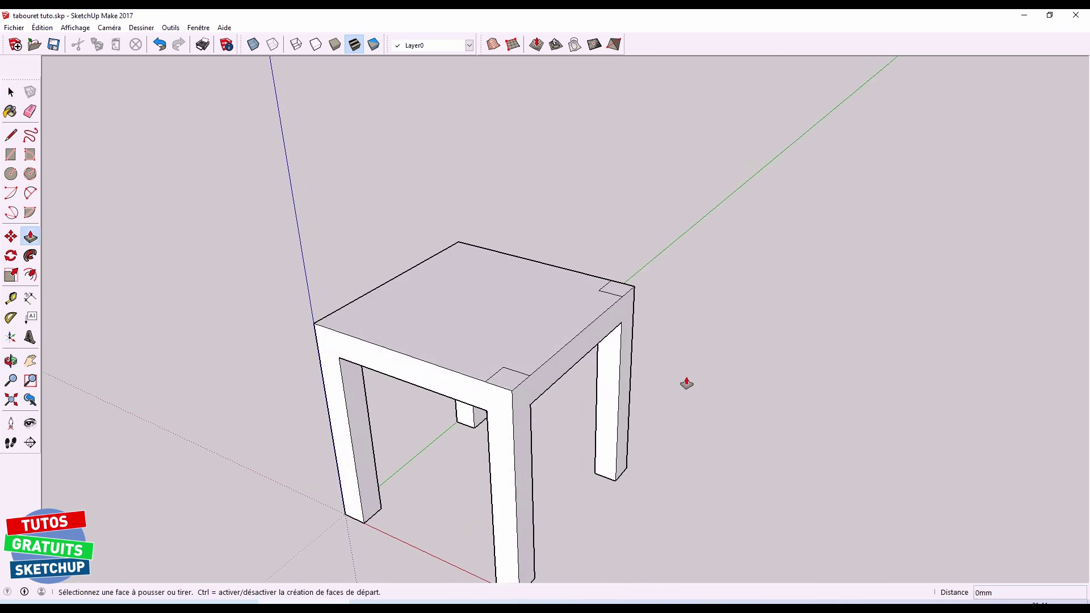
# Push/Pull both corner squares up into two tall posts of equal height
pyautogui.press('p')
pyautogui.click(510, 383)
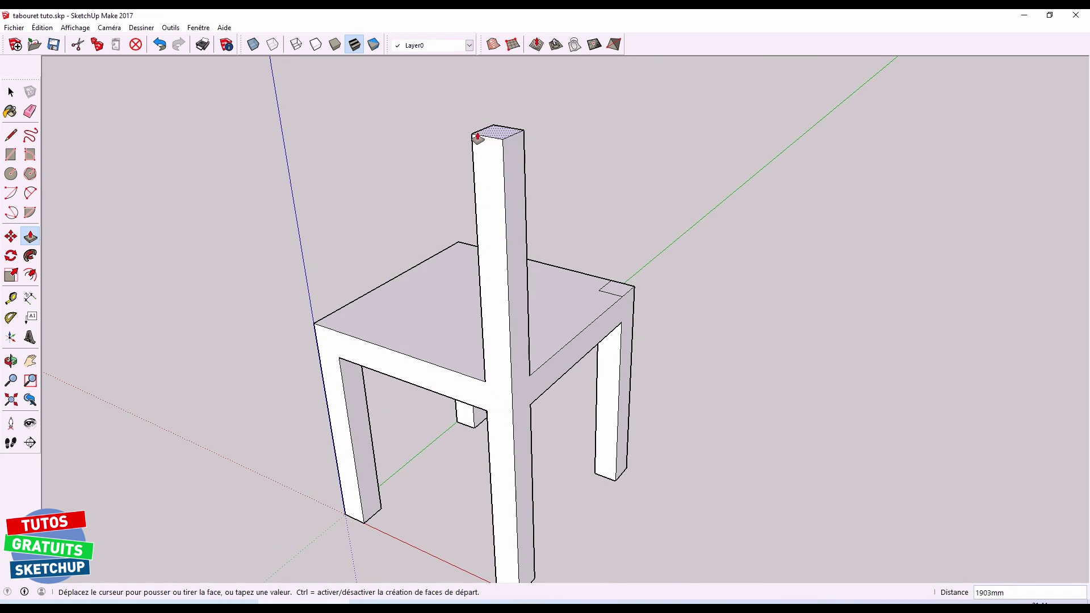
pyautogui.click(474, 138)
pyautogui.doubleClick(619, 291)
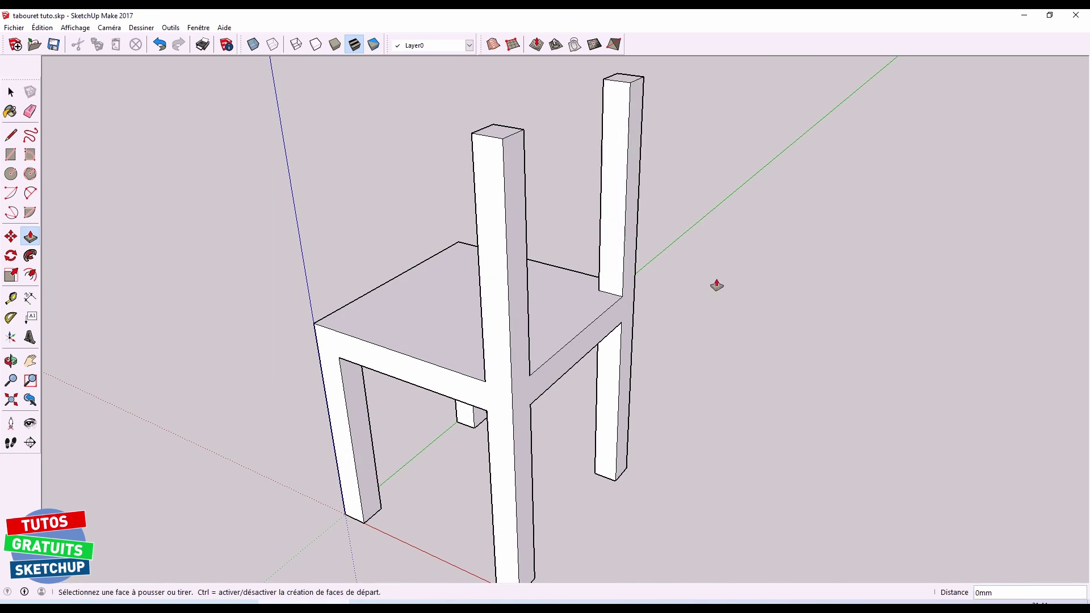
# Split the right post with a line and pull its upper face across to the other post
pyautogui.press('l')
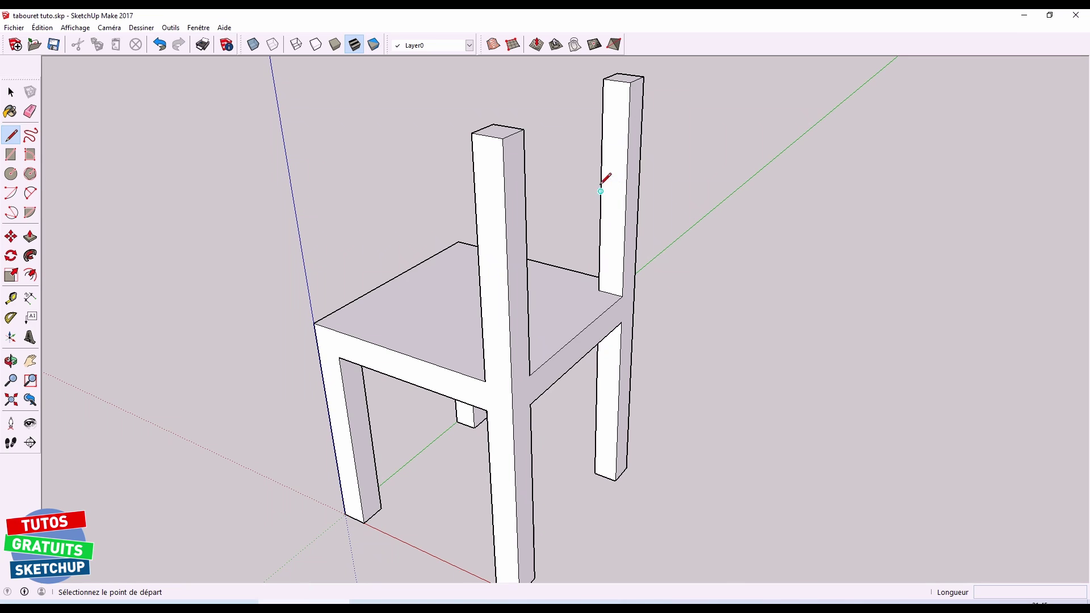
pyautogui.click(602, 184)
pyautogui.click(627, 188)
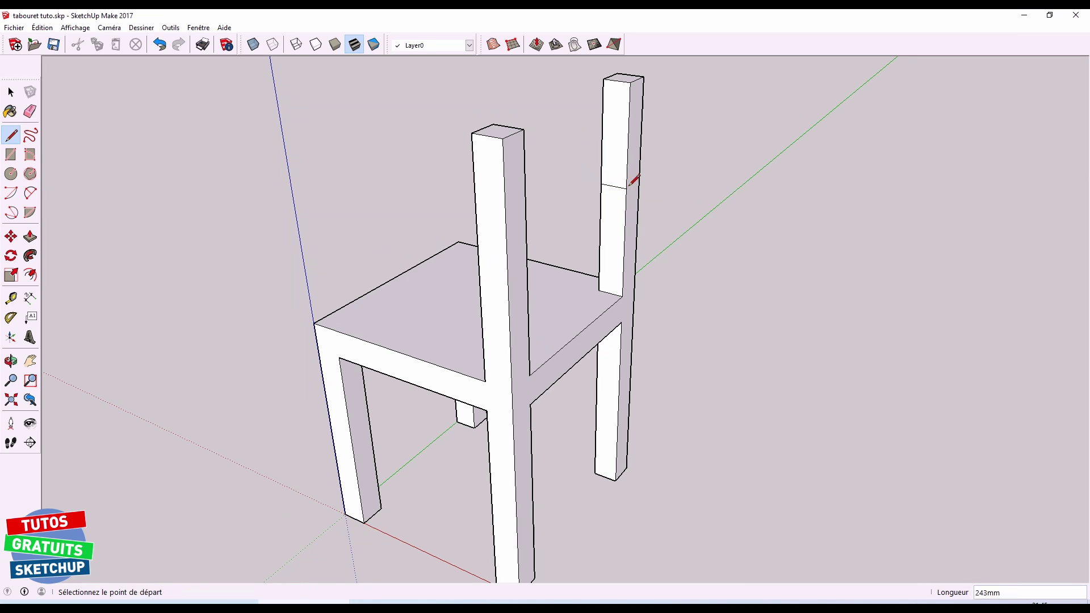
pyautogui.press('p')
pyautogui.click(611, 172)
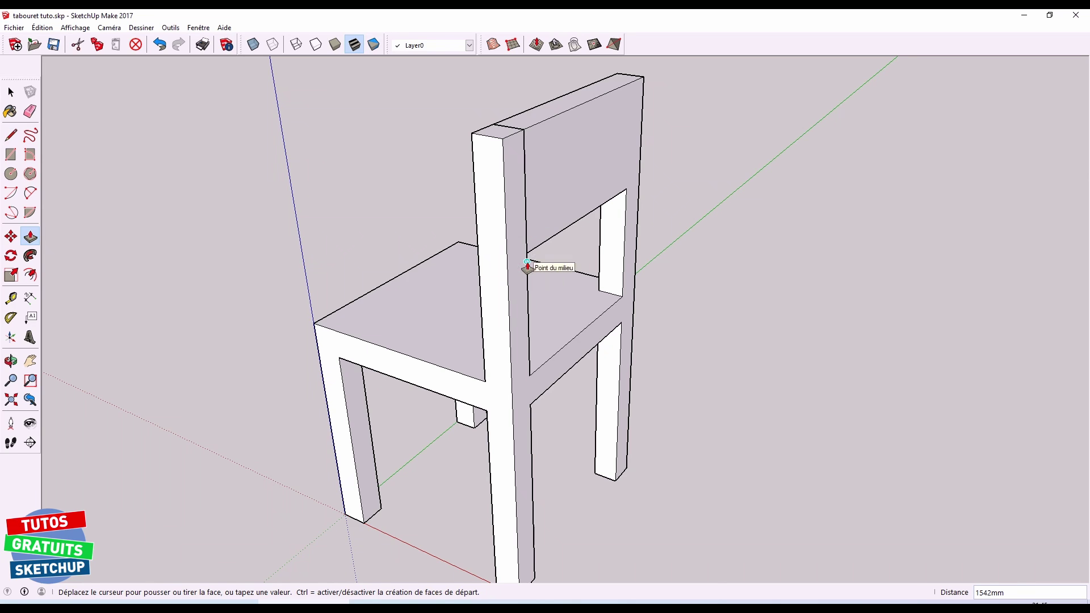
pyautogui.click(528, 287)
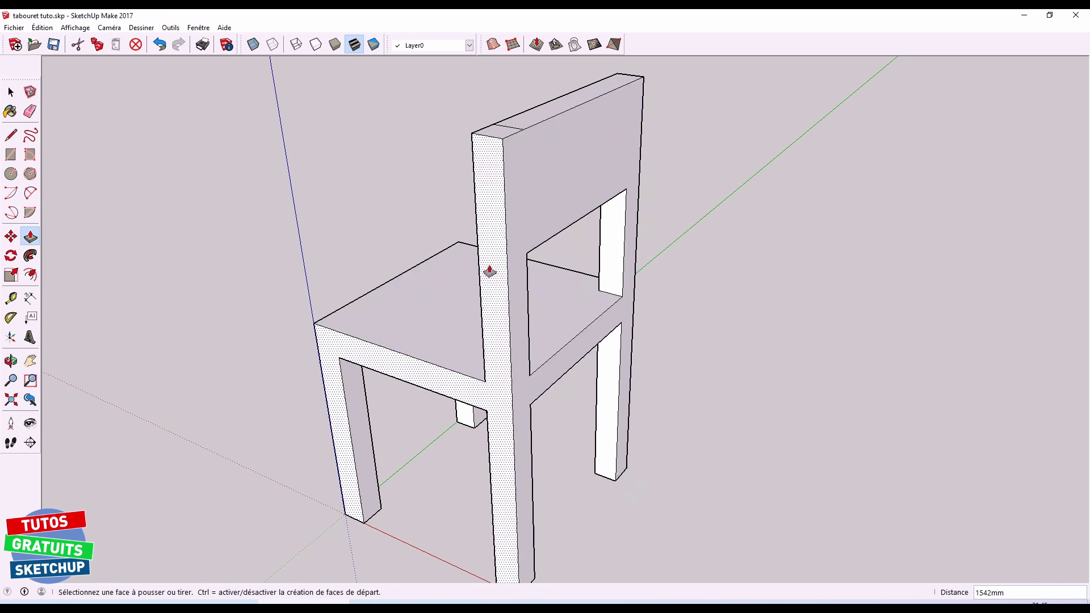
pyautogui.moveTo(489, 270)
pyautogui.mouseDown(button='middle')
pyautogui.moveTo(414, 253)
pyautogui.moveTo(788, 335)
pyautogui.mouseUp(button='middle')
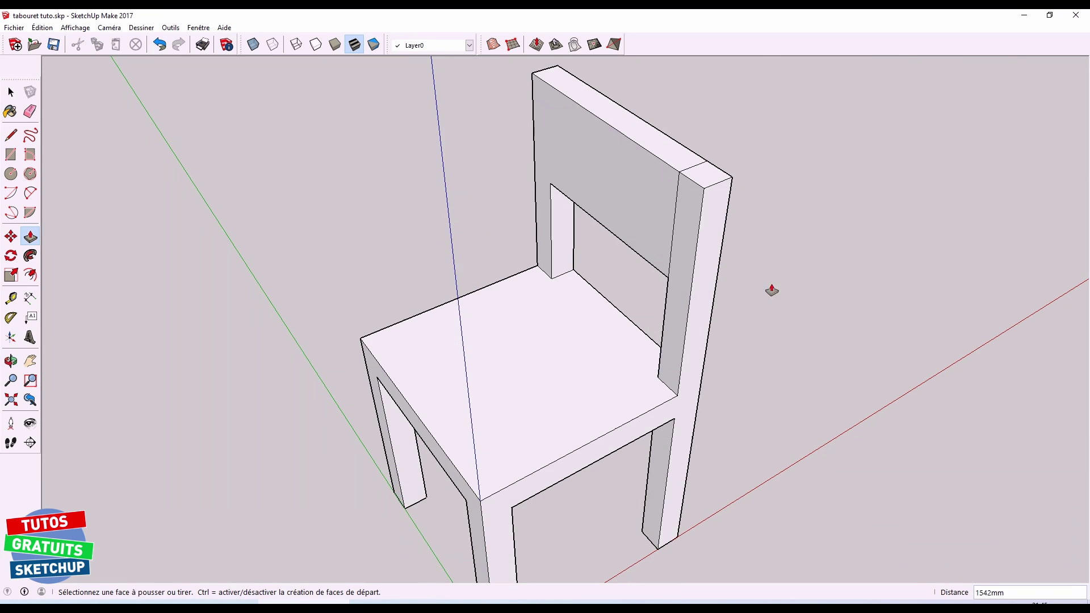
# Undo the backrest panel and posts, returning to the plain stool
pyautogui.press('e')
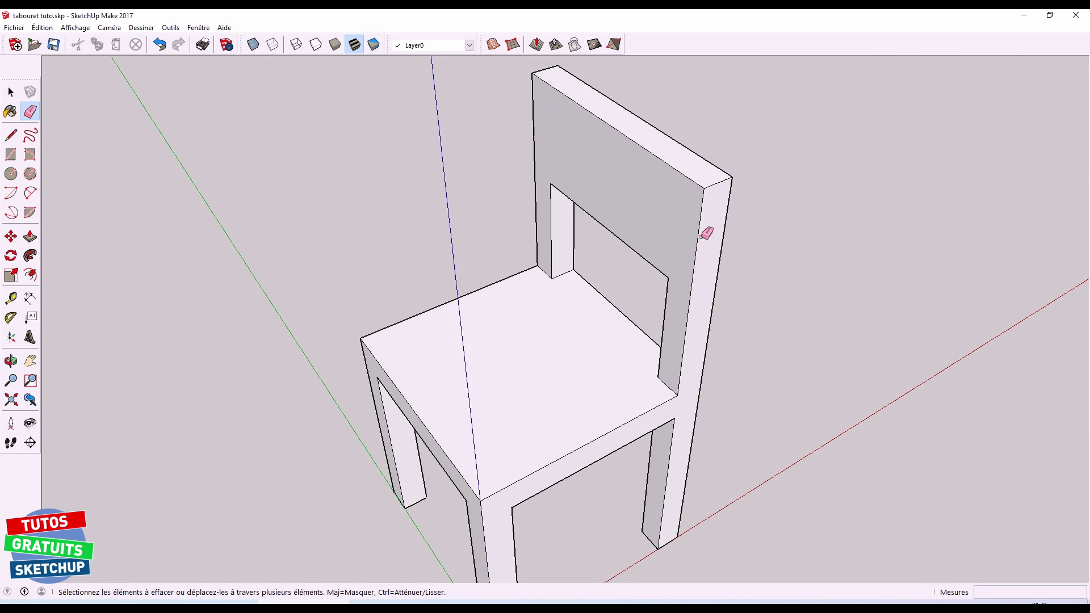
pyautogui.moveTo(707, 231)
pyautogui.mouseDown(button='middle')
pyautogui.moveTo(698, 333)
pyautogui.moveTo(382, 268)
pyautogui.moveTo(708, 367)
pyautogui.mouseUp(button='middle')
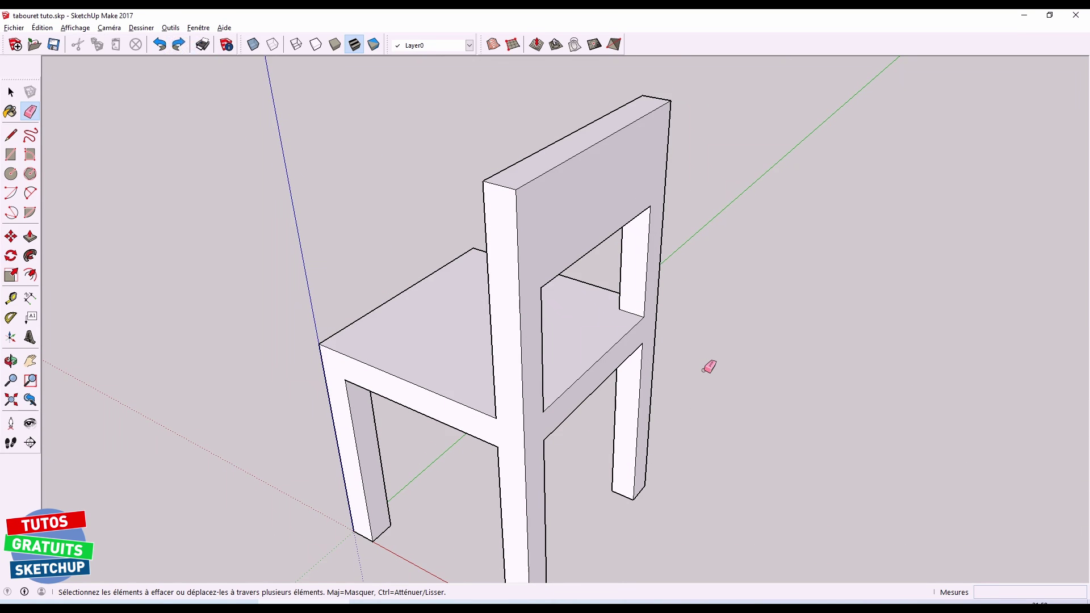
pyautogui.hotkey('ctrl', 'z')
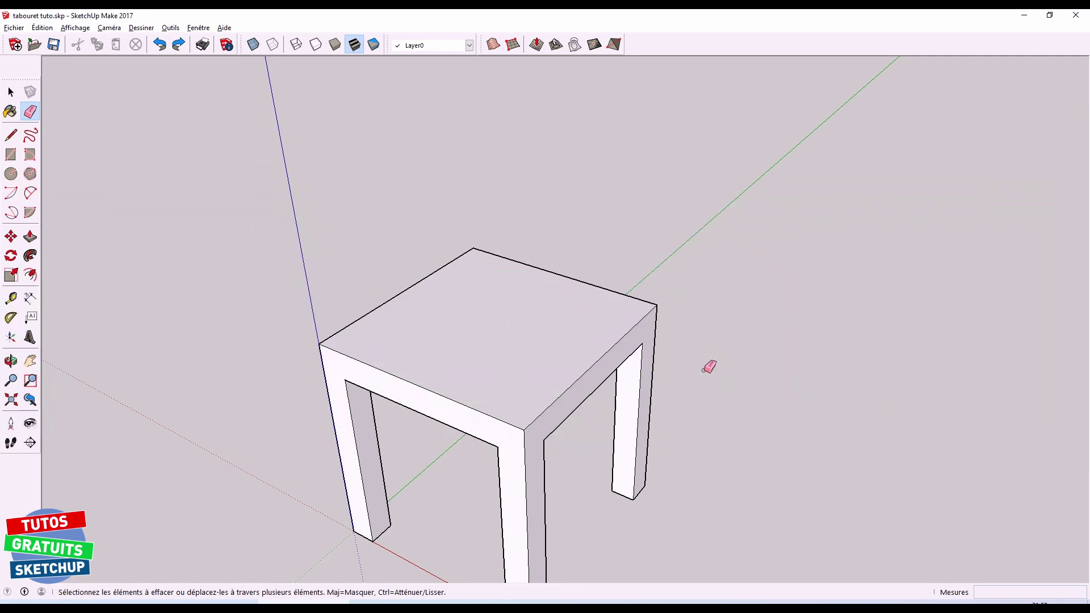
# Mark the leg width with two edges and draw a leg-sized square on the front seat corner
pyautogui.press('l')
pyautogui.click(497, 447)
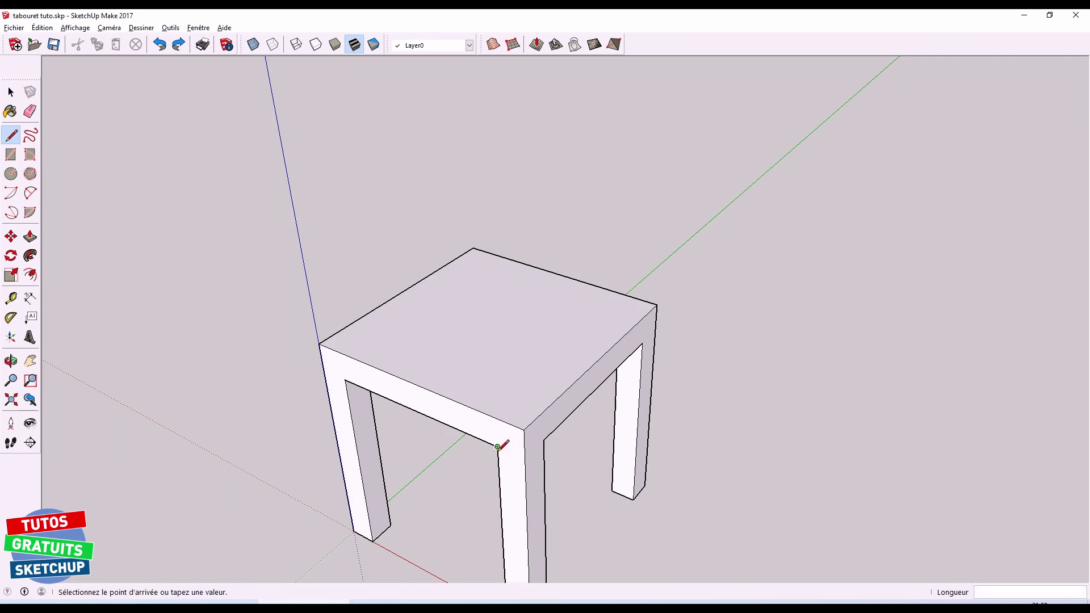
pyautogui.click(497, 419)
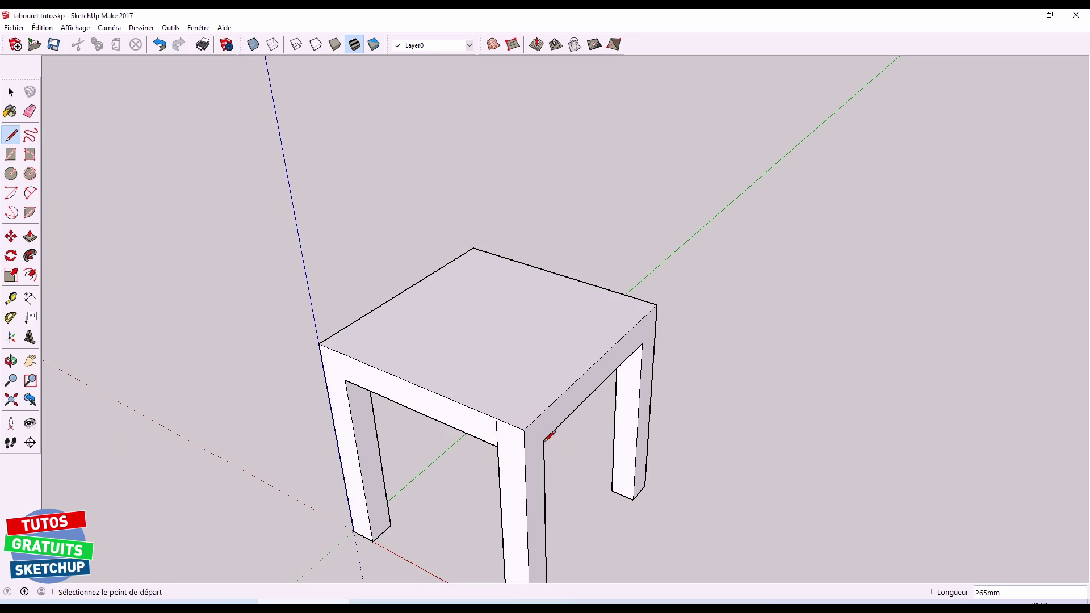
pyautogui.click(544, 440)
pyautogui.click(544, 412)
pyautogui.press('r')
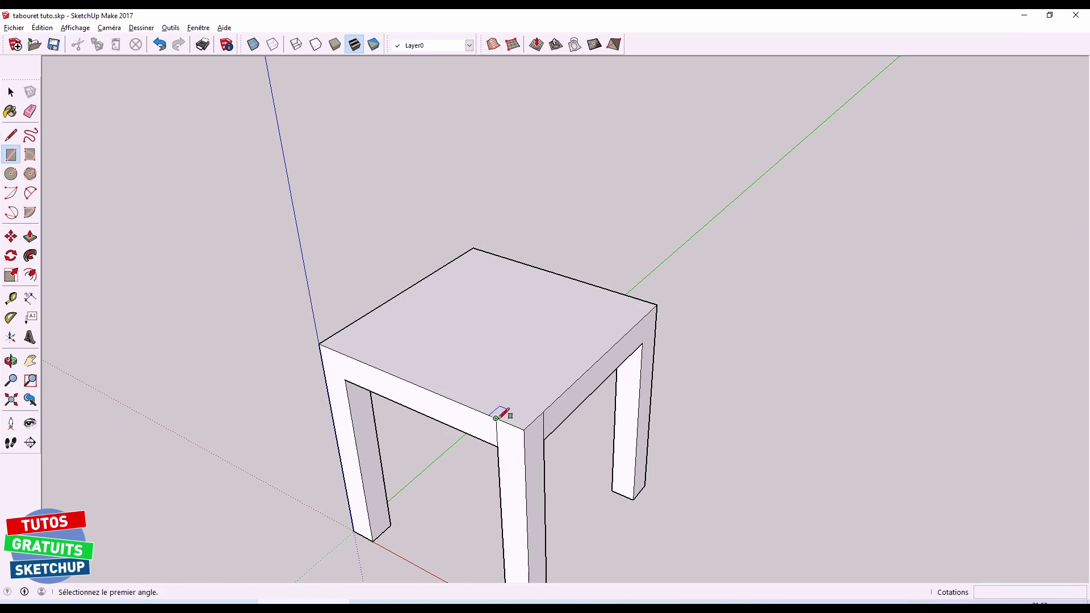
pyautogui.click(496, 419)
pyautogui.click(544, 412)
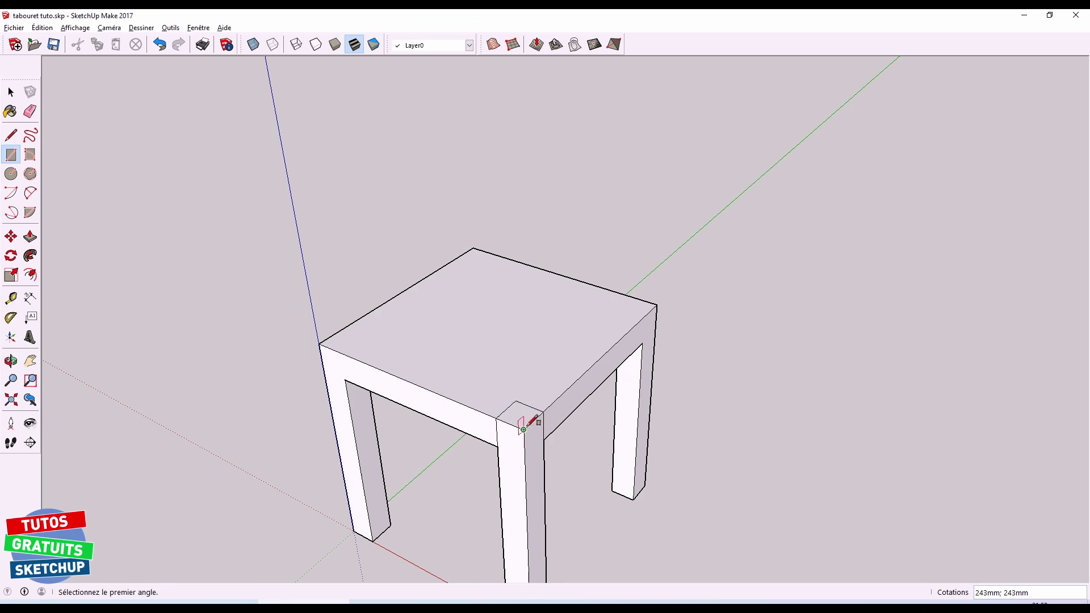
# Copy the corner square to the back seat corner with Move and Ctrl
pyautogui.press('space')
pyautogui.click(521, 420)
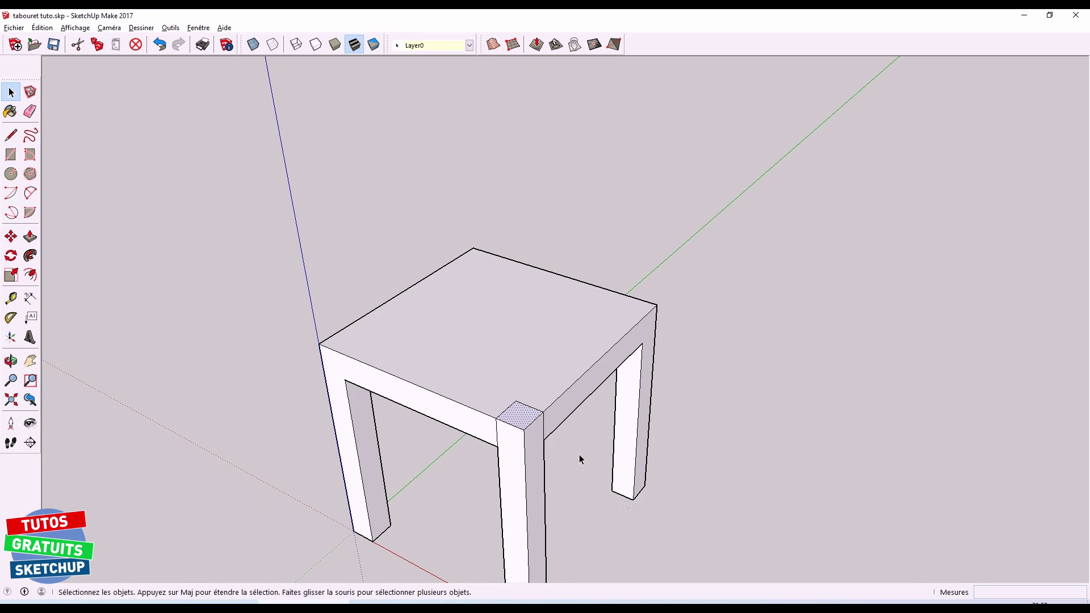
pyautogui.press('m')
pyautogui.press('ctrl')
pyautogui.click(542, 412)
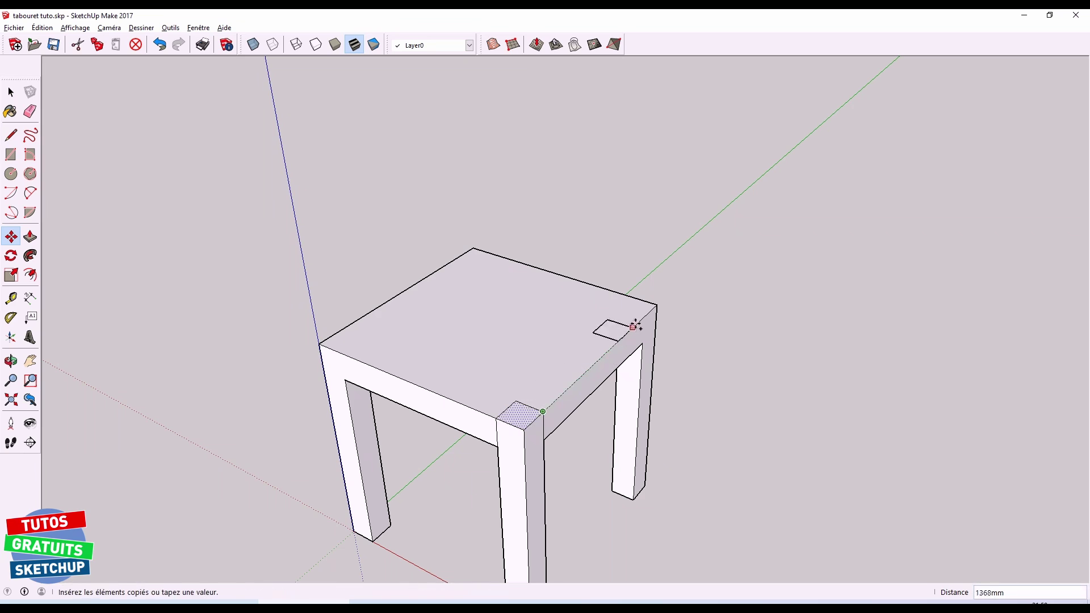
pyautogui.click(656, 306)
pyautogui.press('space')
pyautogui.click(721, 335)
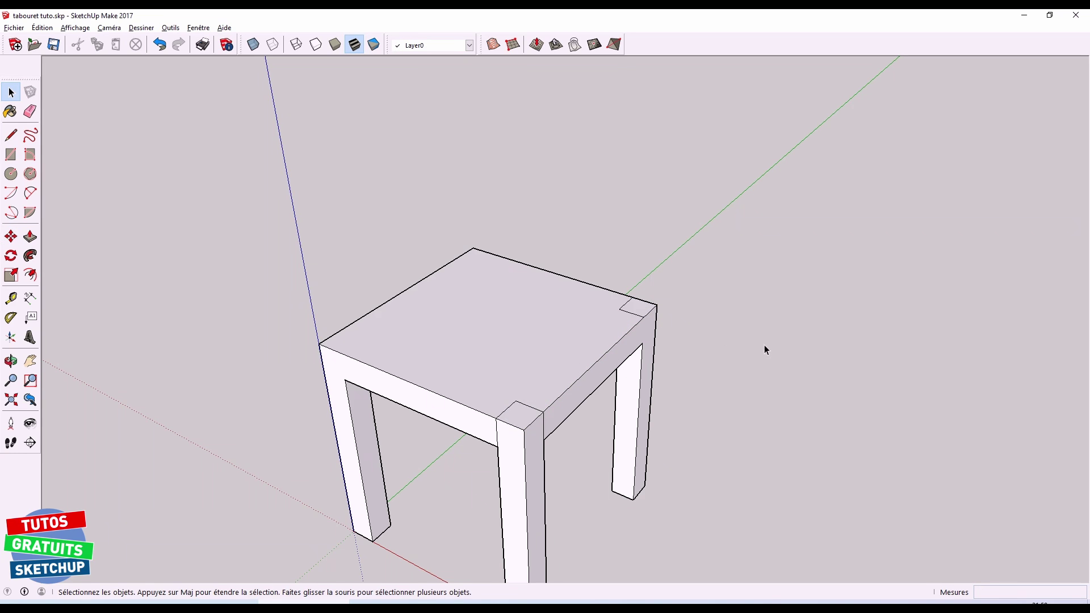
# Erase the stray edge at the front leg corner
pyautogui.press('e')
pyautogui.click(498, 434)
pyautogui.moveTo(461, 475); pyautogui.dragTo(453, 336, button='middle')
# Copy a leg's vertical edge onto the front square and the back seat corner as height guides
pyautogui.click(357, 366)
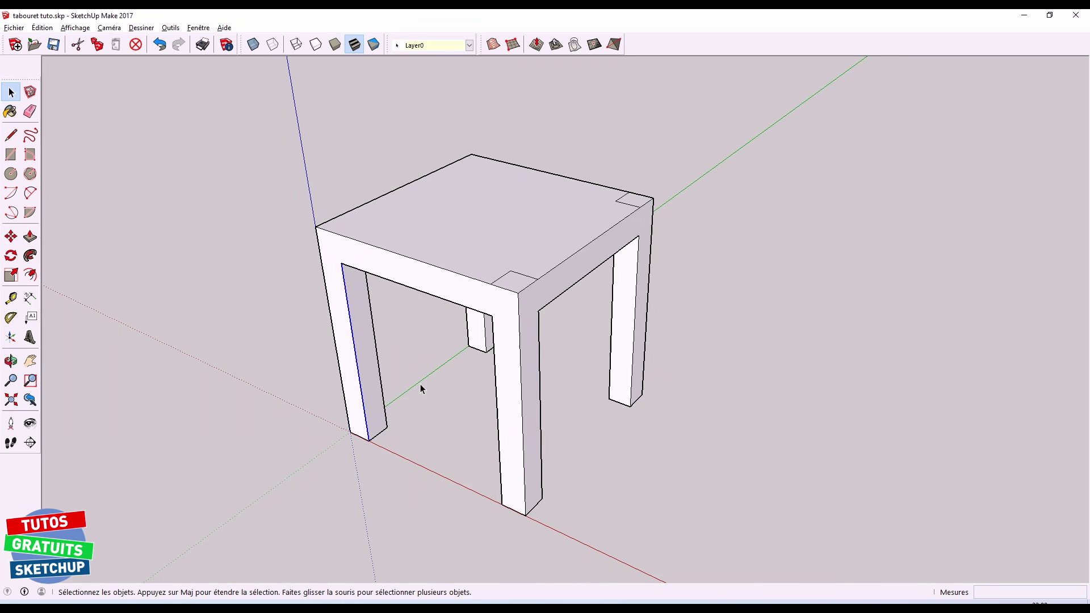
pyautogui.press('m')
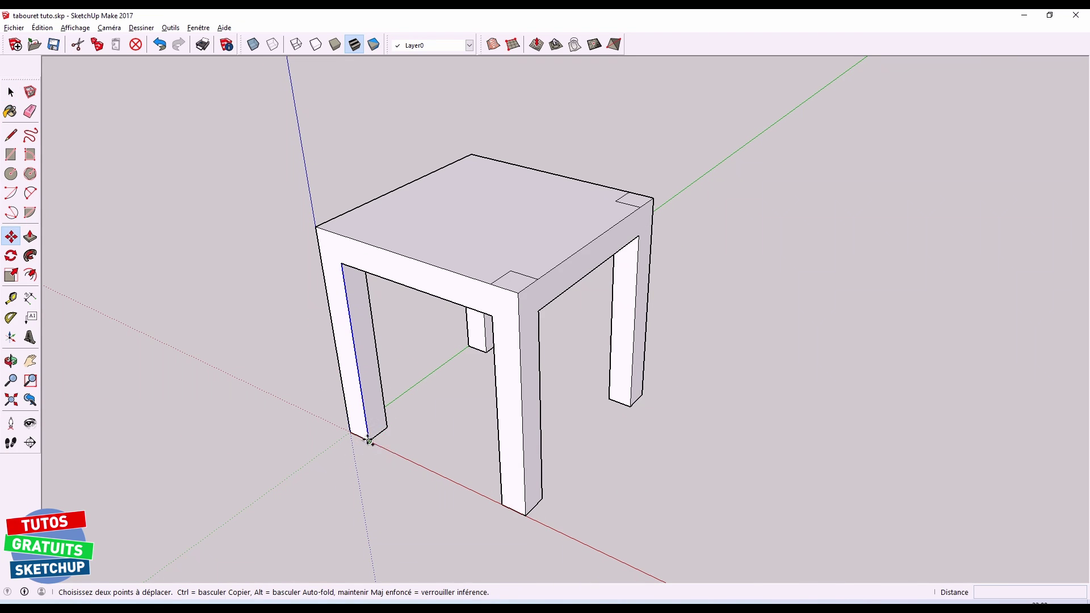
pyautogui.click(368, 441)
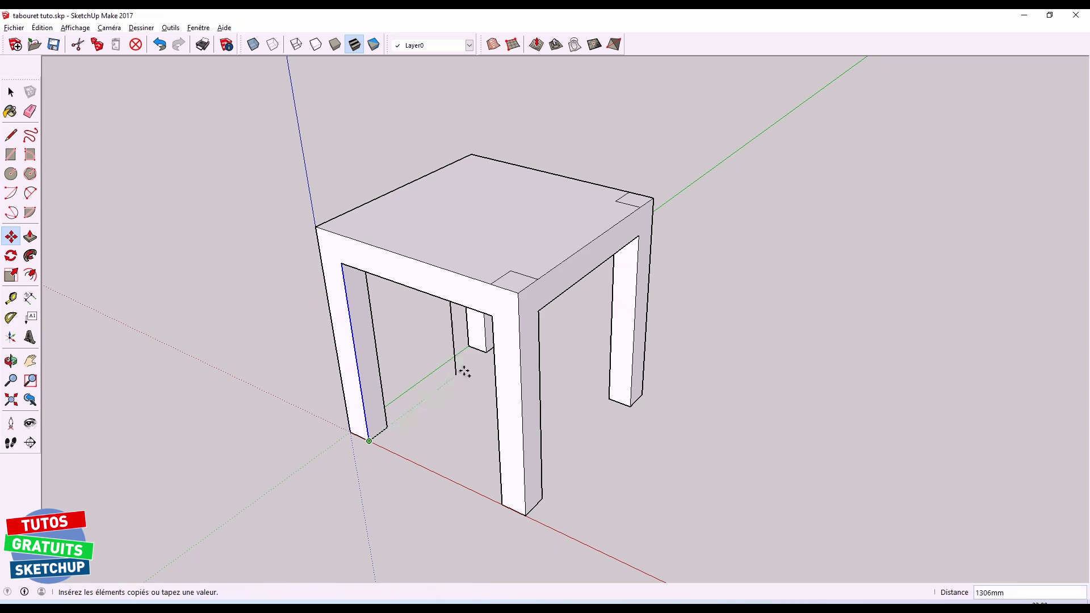
pyautogui.press('ctrl')
pyautogui.click(492, 283)
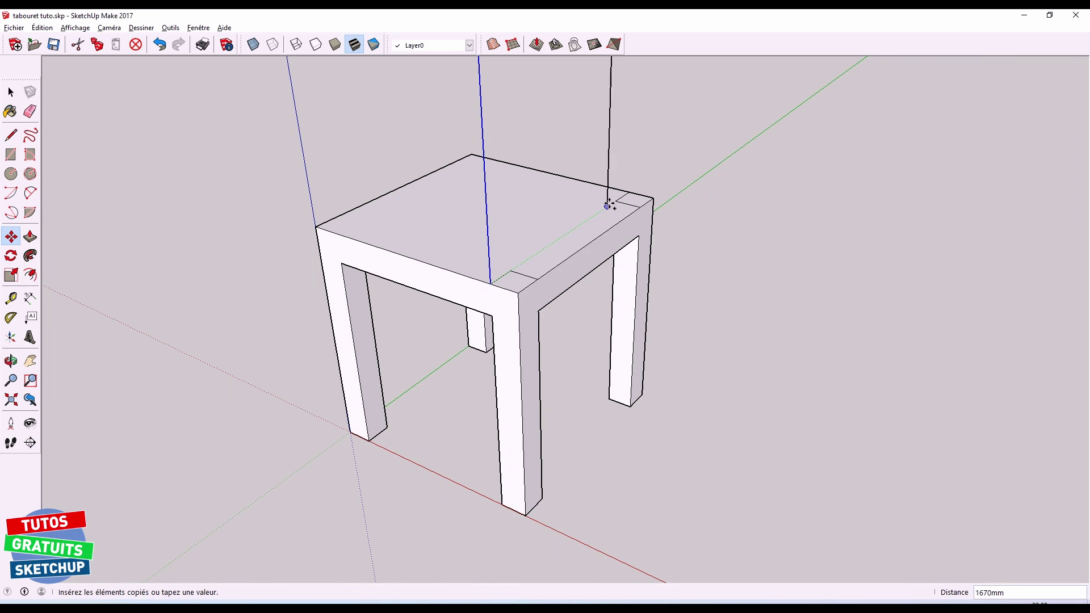
pyautogui.click(630, 193)
pyautogui.moveTo(770, 286)
pyautogui.mouseDown(button='middle')
pyautogui.moveTo(762, 360)
pyautogui.moveTo(718, 401)
pyautogui.moveTo(686, 380)
pyautogui.mouseUp(button='middle')
pyautogui.press('space')
# Pull the front corner square up into a tall back post
pyautogui.hotkey('ctrl', 'z')
pyautogui.press('p')
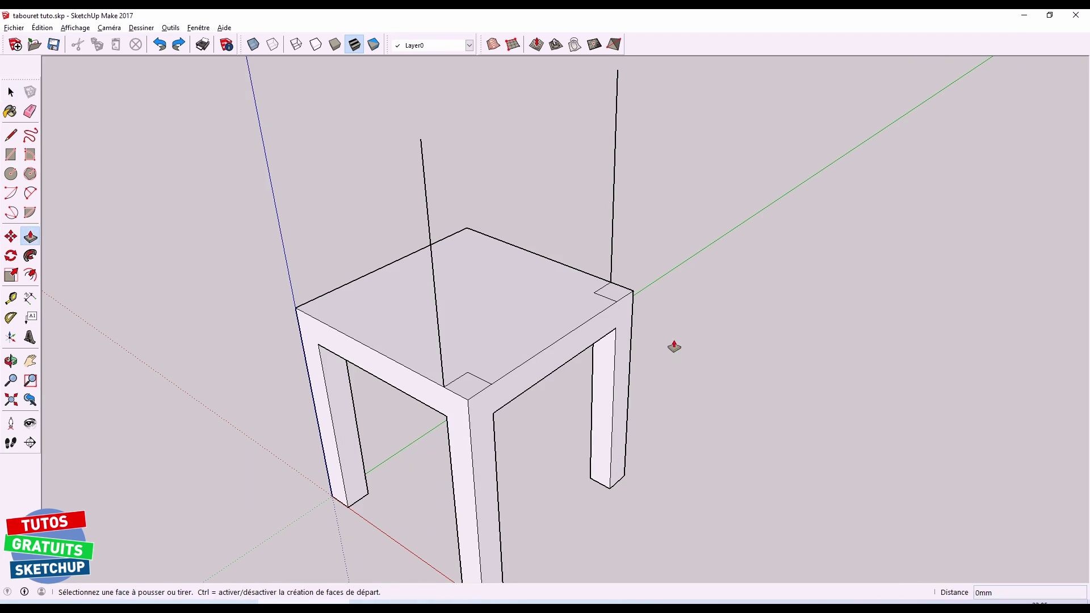
pyautogui.click(468, 384)
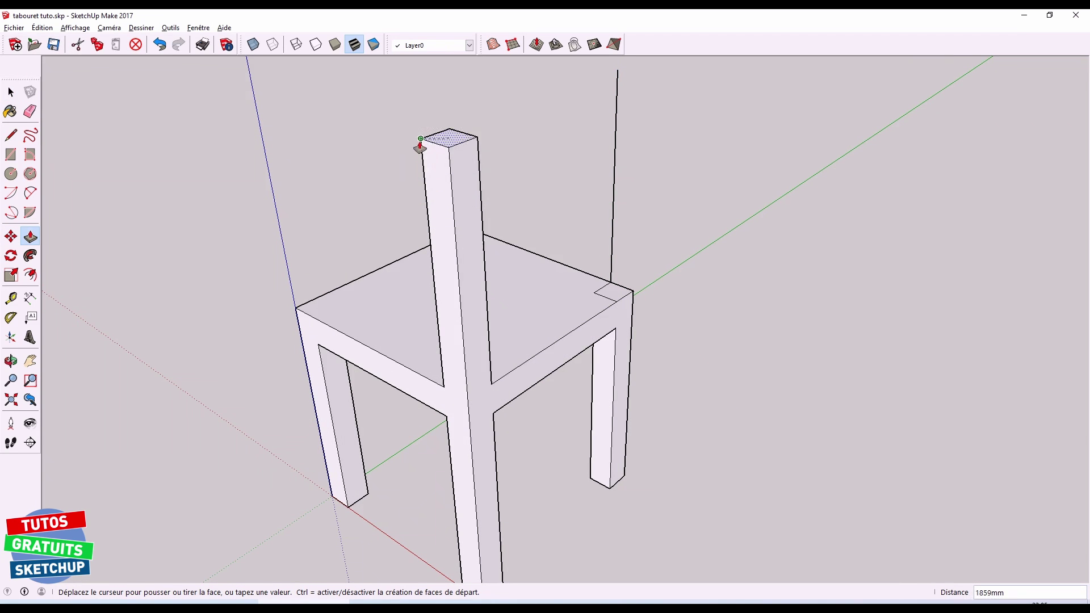
pyautogui.click(419, 147)
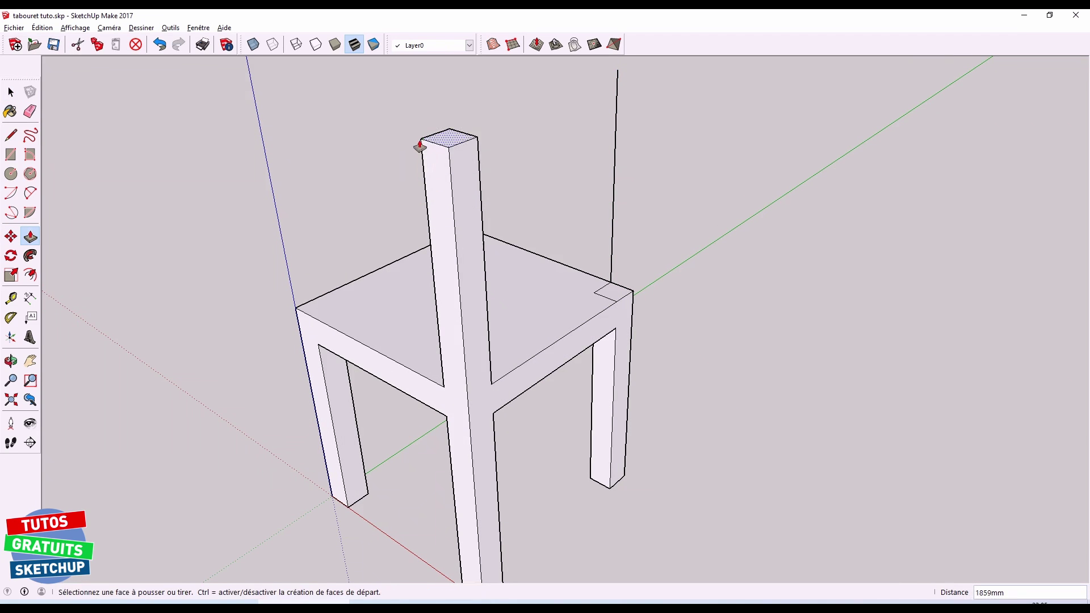
# Raise the back corner square to the matching post height, then undo both posts
pyautogui.click(608, 294)
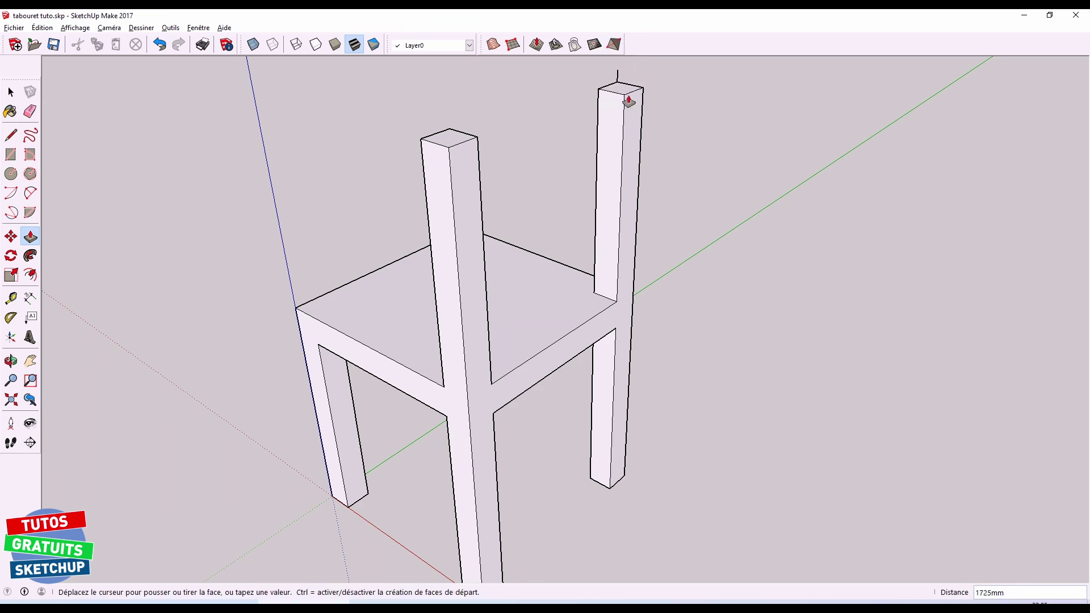
pyautogui.moveTo(763, 225)
pyautogui.mouseDown(button='middle')
pyautogui.moveTo(407, 322)
pyautogui.moveTo(518, 287)
pyautogui.mouseUp(button='middle')
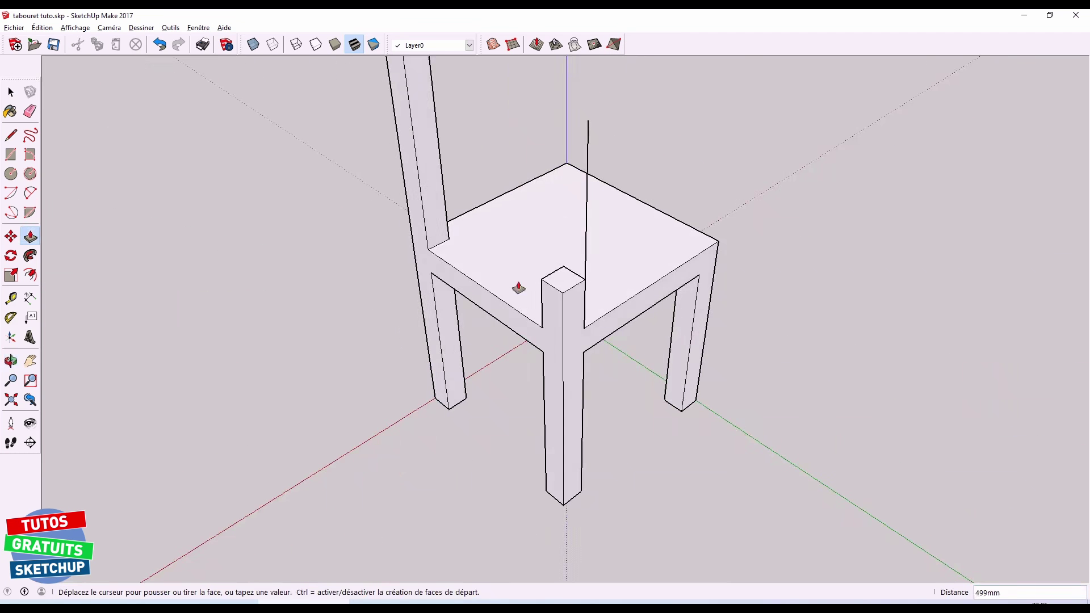
pyautogui.moveTo(711, 240)
pyautogui.mouseDown(button='middle')
pyautogui.moveTo(710, 282)
pyautogui.moveTo(703, 250)
pyautogui.mouseUp(button='middle')
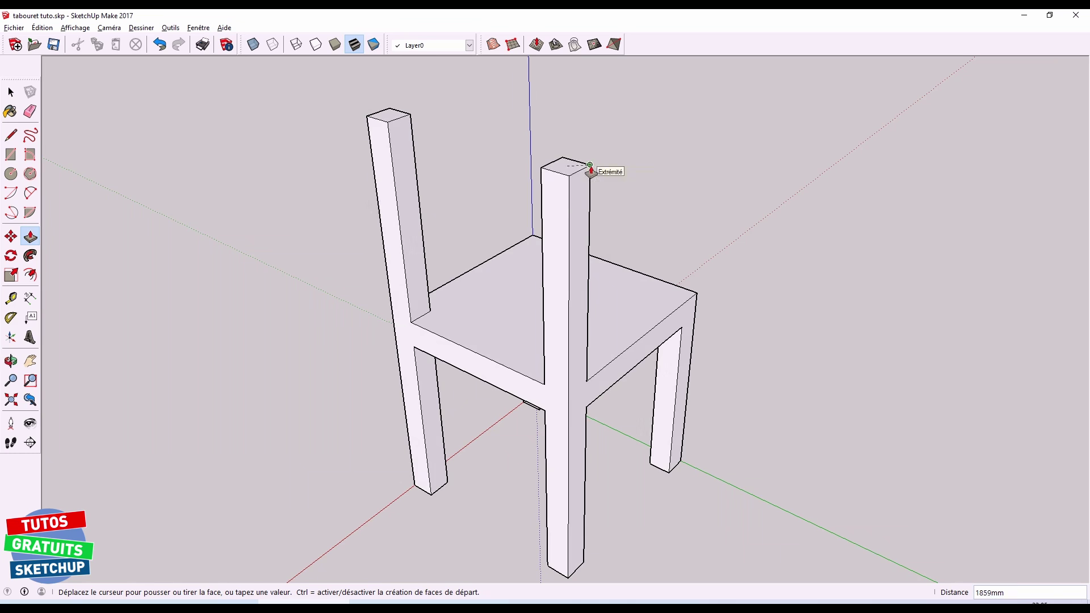
pyautogui.moveTo(773, 216)
pyautogui.mouseDown(button='middle')
pyautogui.moveTo(435, 248)
pyautogui.moveTo(307, 214)
pyautogui.mouseUp(button='middle')
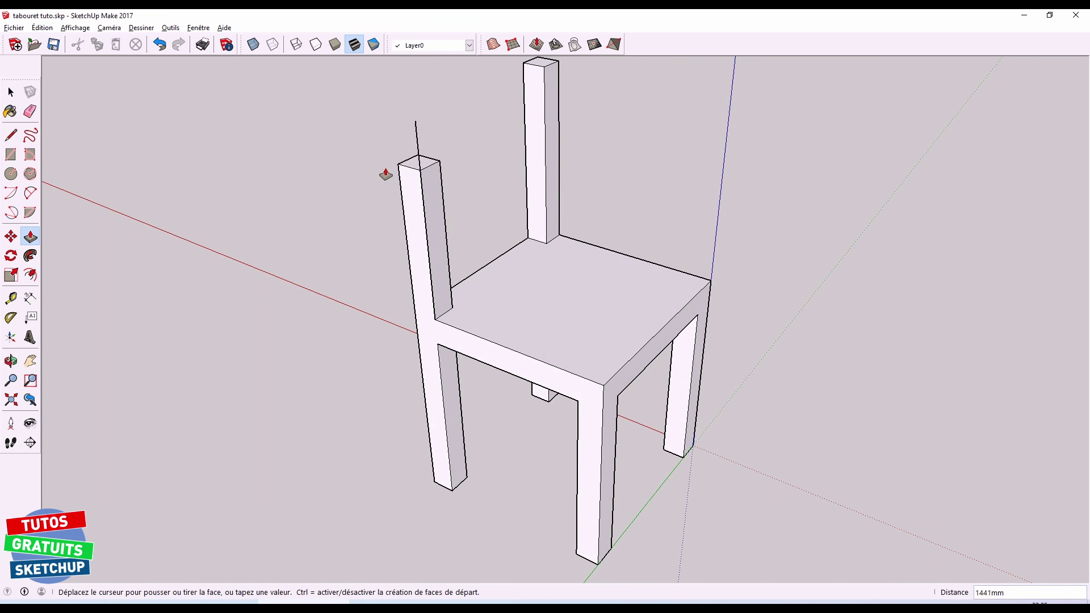
pyautogui.moveTo(389, 175); pyautogui.dragTo(658, 195, button='middle')
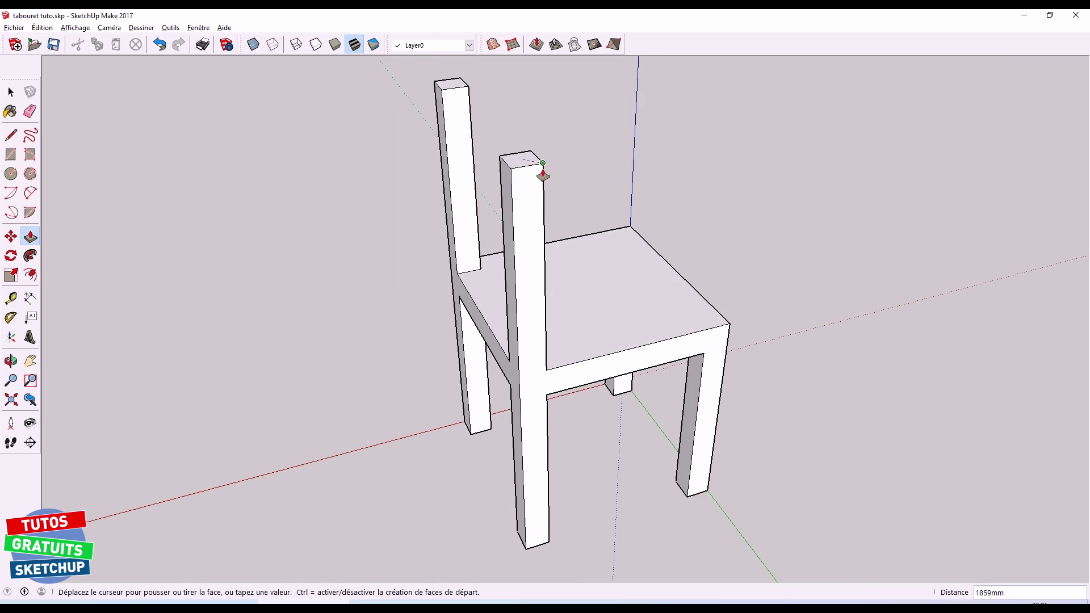
pyautogui.click(546, 168)
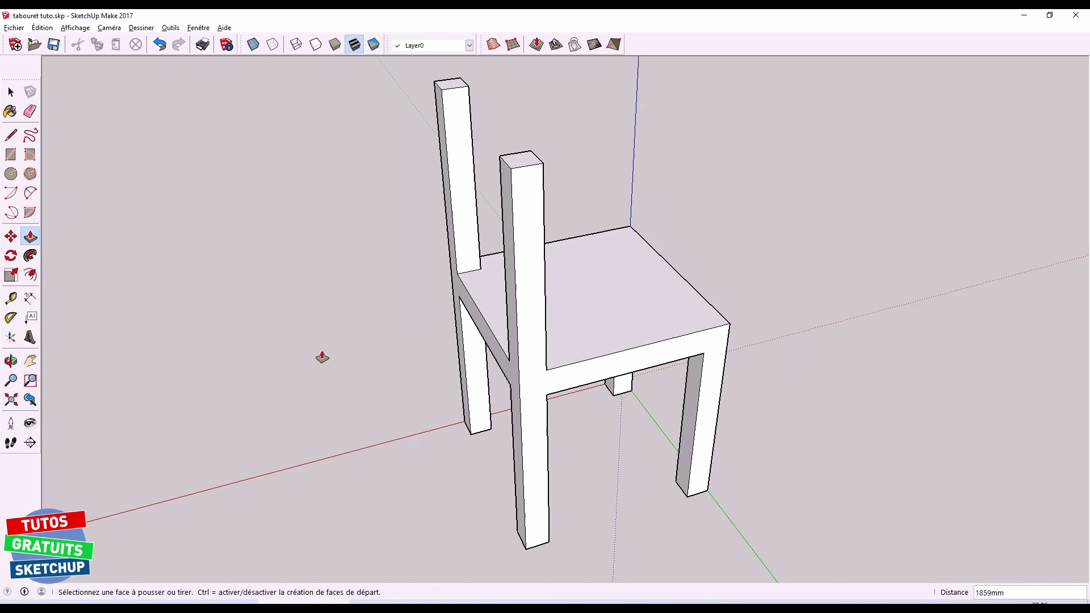
pyautogui.moveTo(321, 358)
pyautogui.mouseDown(button='middle')
pyautogui.moveTo(481, 366)
pyautogui.moveTo(738, 283)
pyautogui.mouseUp(button='middle')
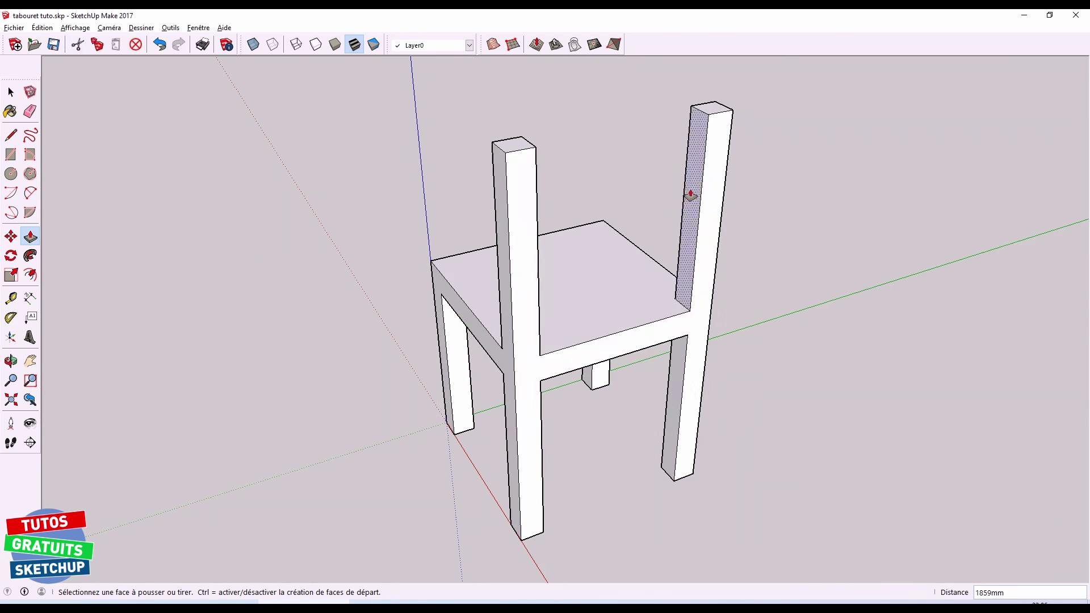
pyautogui.moveTo(525, 345)
pyautogui.mouseDown(button='middle')
pyautogui.moveTo(427, 377)
pyautogui.moveTo(441, 389)
pyautogui.mouseUp(button='middle')
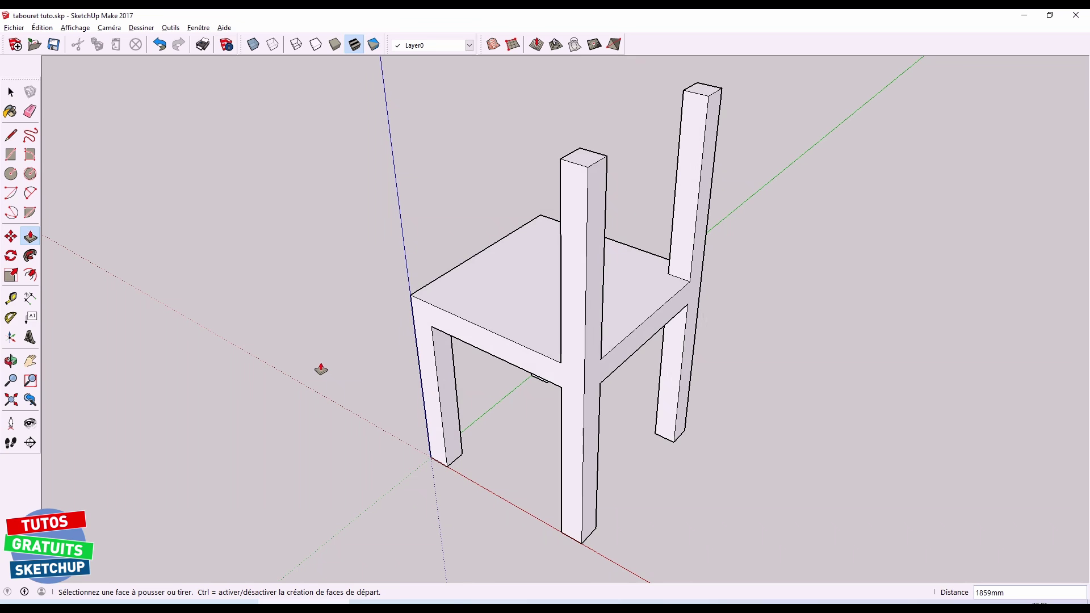
pyautogui.hotkey('ctrl', 'z')
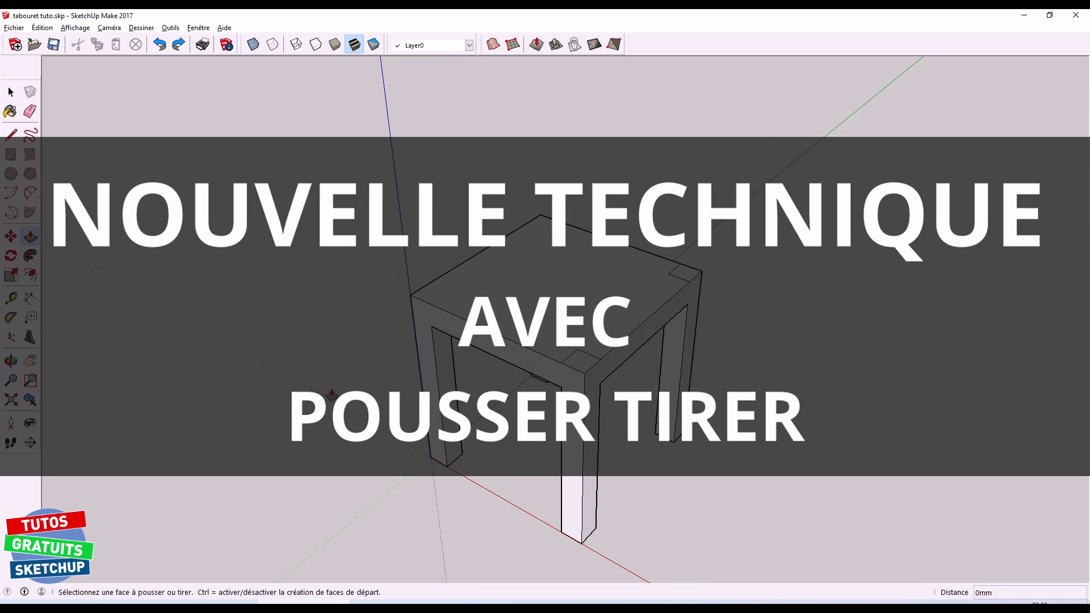
pyautogui.moveTo(349, 415); pyautogui.dragTo(318, 329, button='middle')
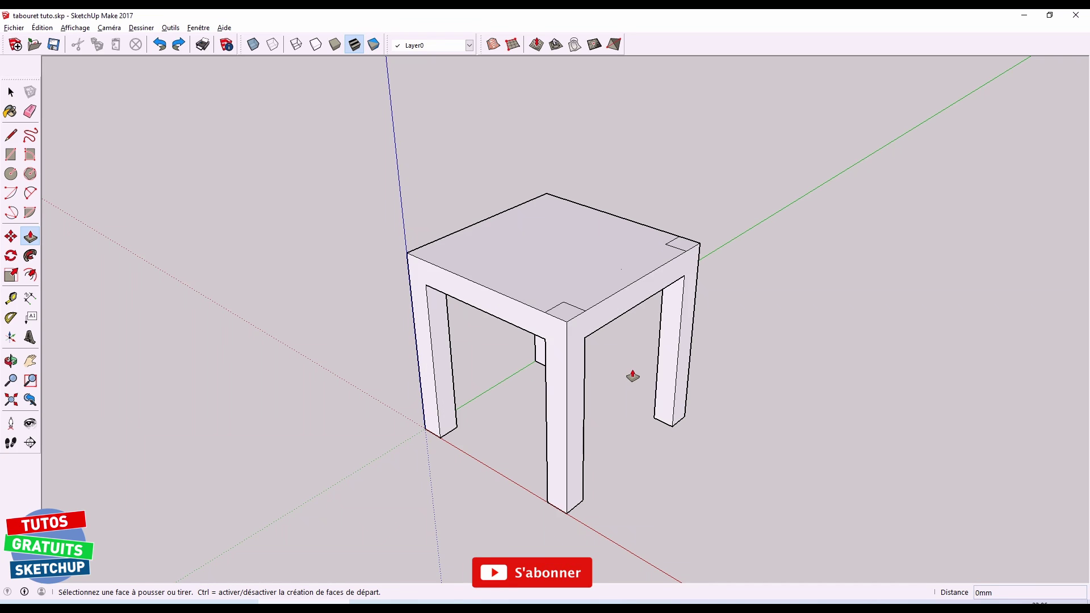
pyautogui.press('space')
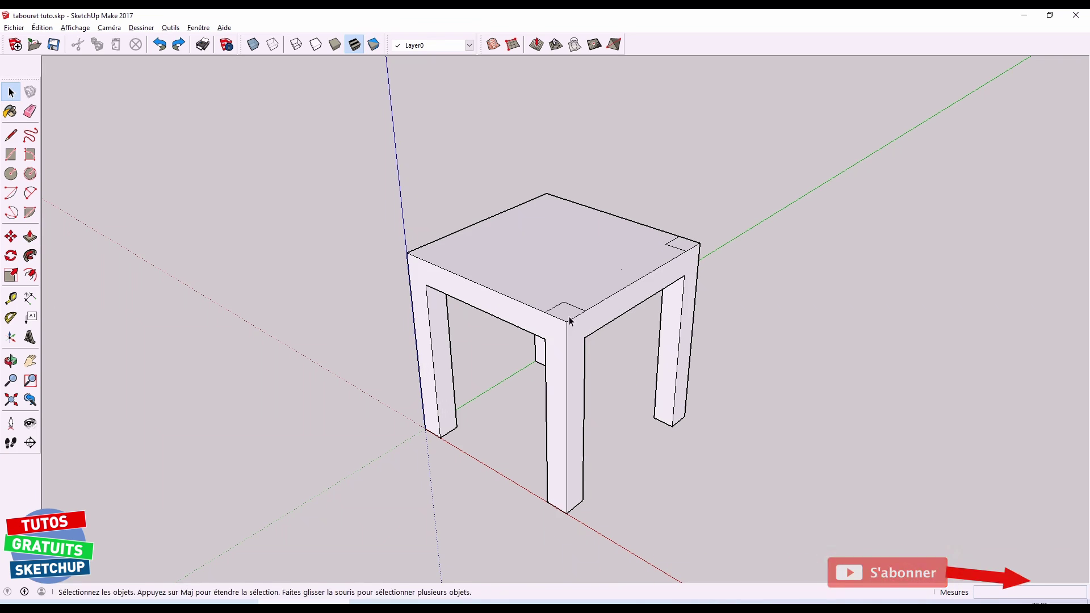
pyautogui.click(569, 313)
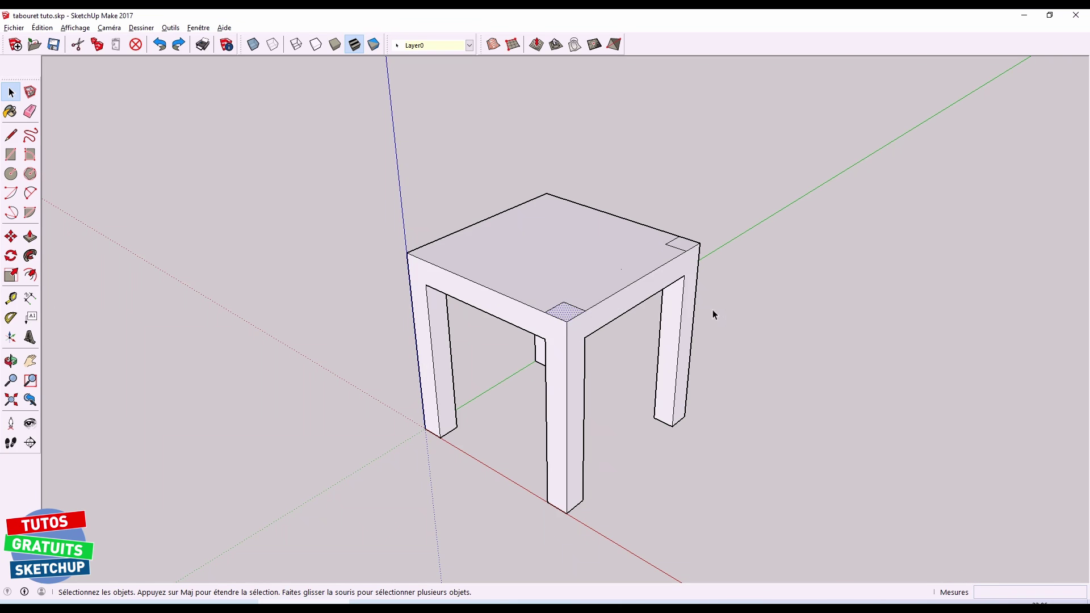
pyautogui.press('p')
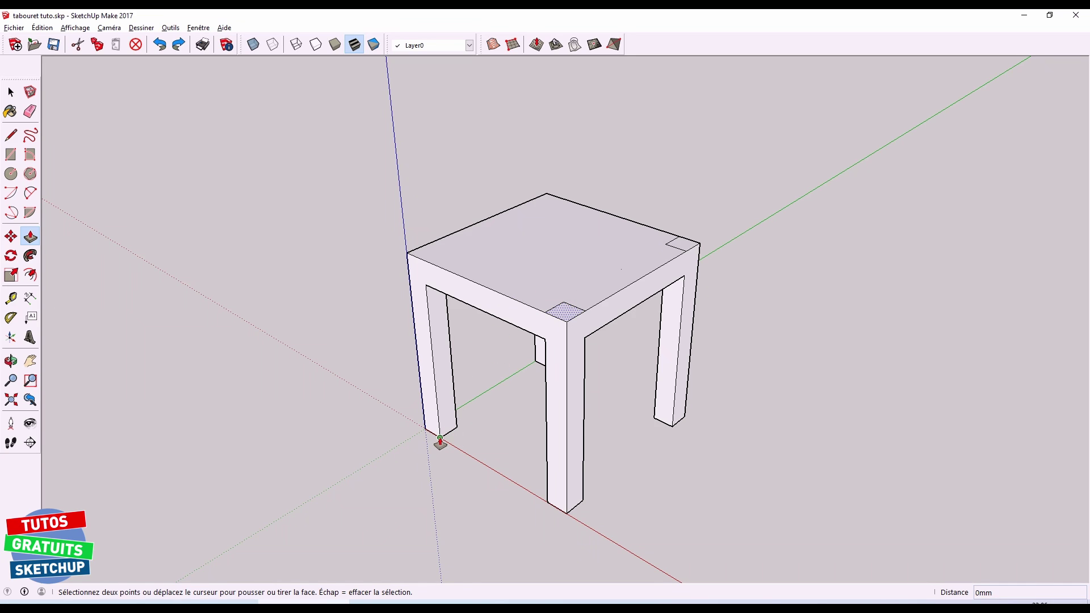
pyautogui.click(440, 439)
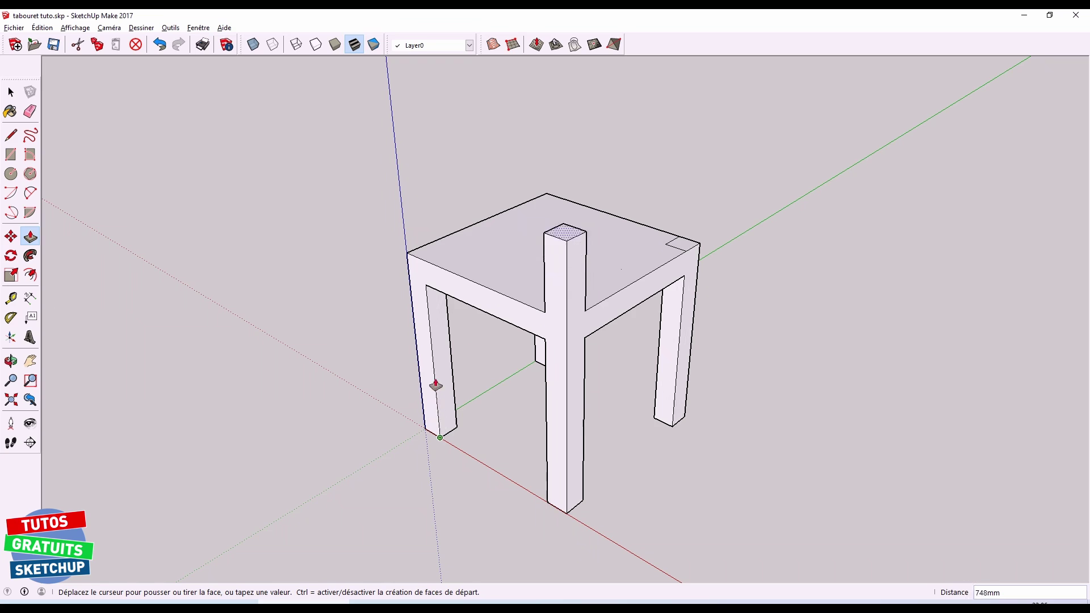
pyautogui.click(426, 292)
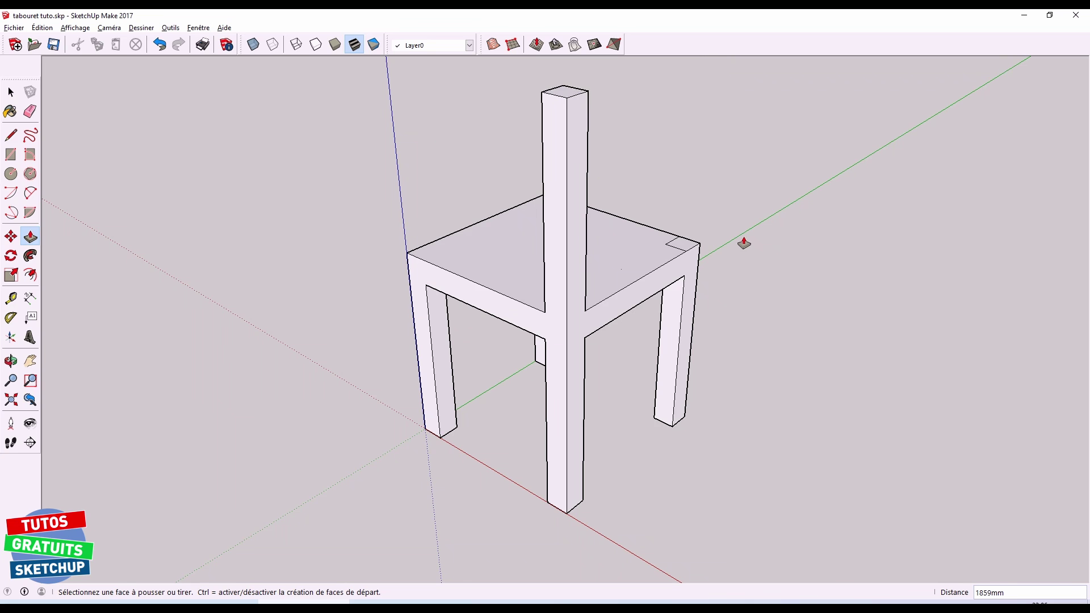
pyautogui.doubleClick(682, 244)
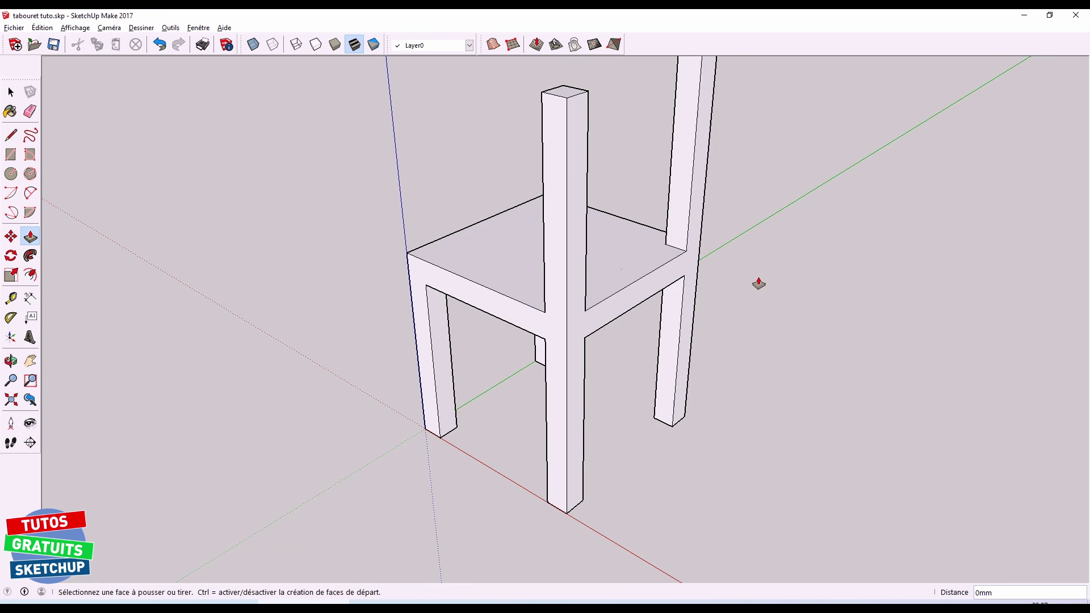
pyautogui.hotkey('ctrl', 'z')
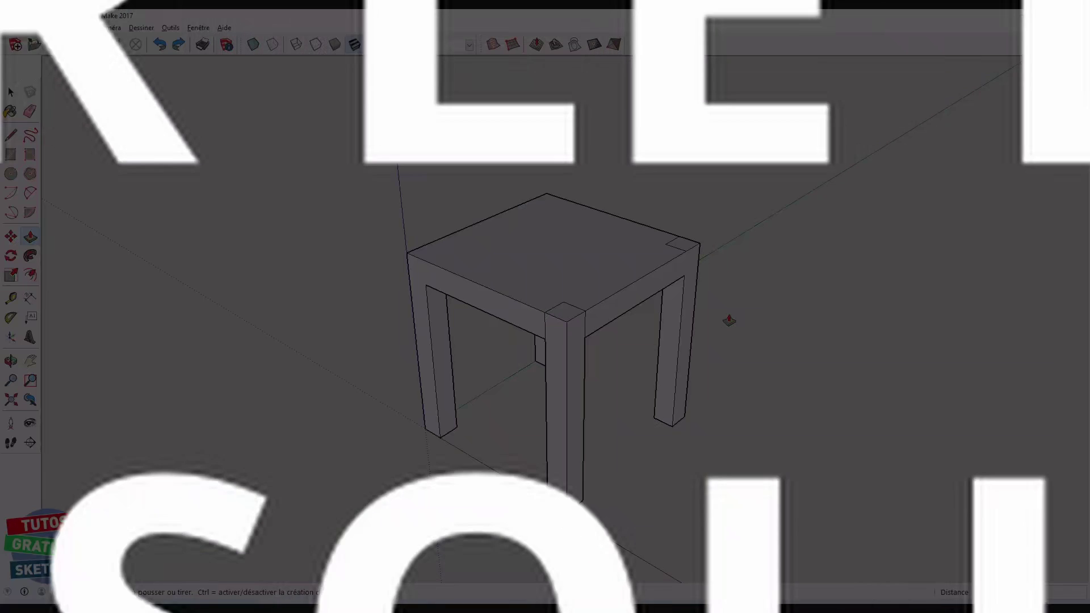
# Copy the leg faces 2124mm upward above the seat as the chair back
pyautogui.press('space')
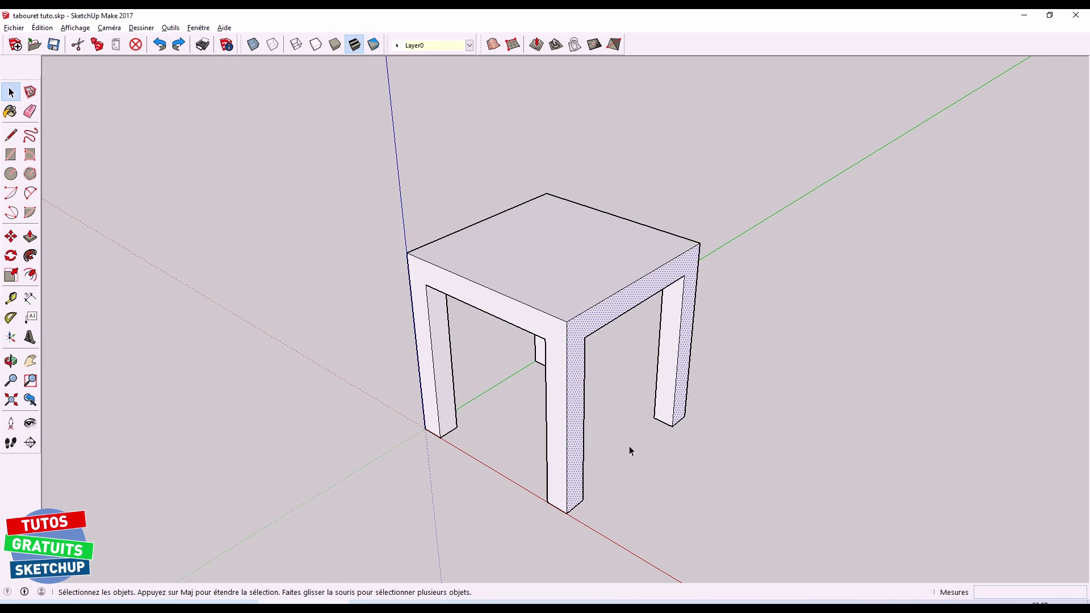
pyautogui.moveTo(628, 445)
pyautogui.mouseDown(button='middle')
pyautogui.moveTo(596, 416)
pyautogui.moveTo(611, 393)
pyautogui.mouseUp(button='middle')
pyautogui.press('m')
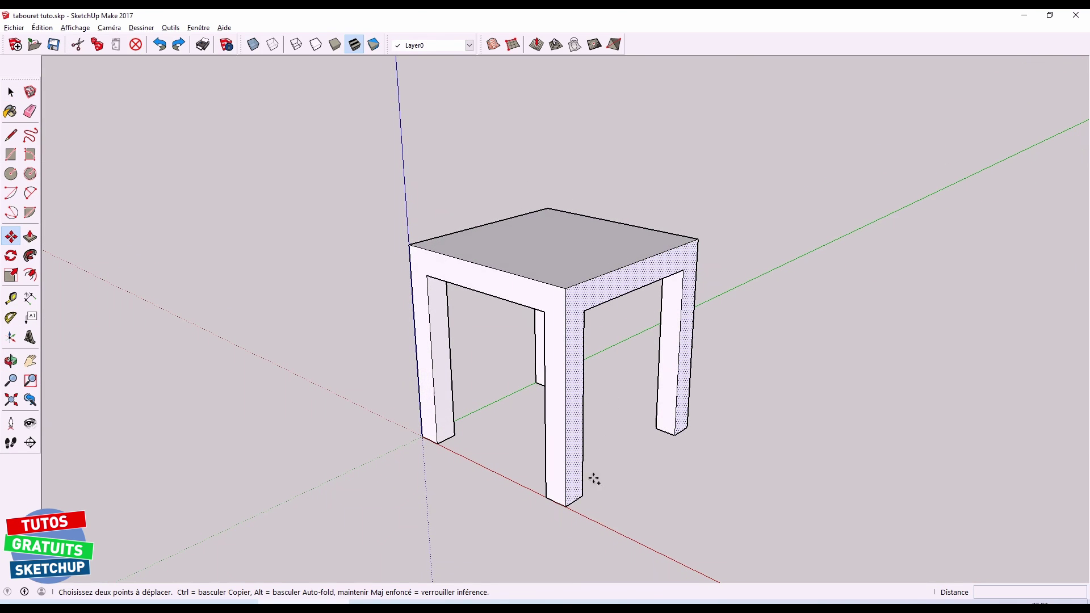
pyautogui.click(570, 342)
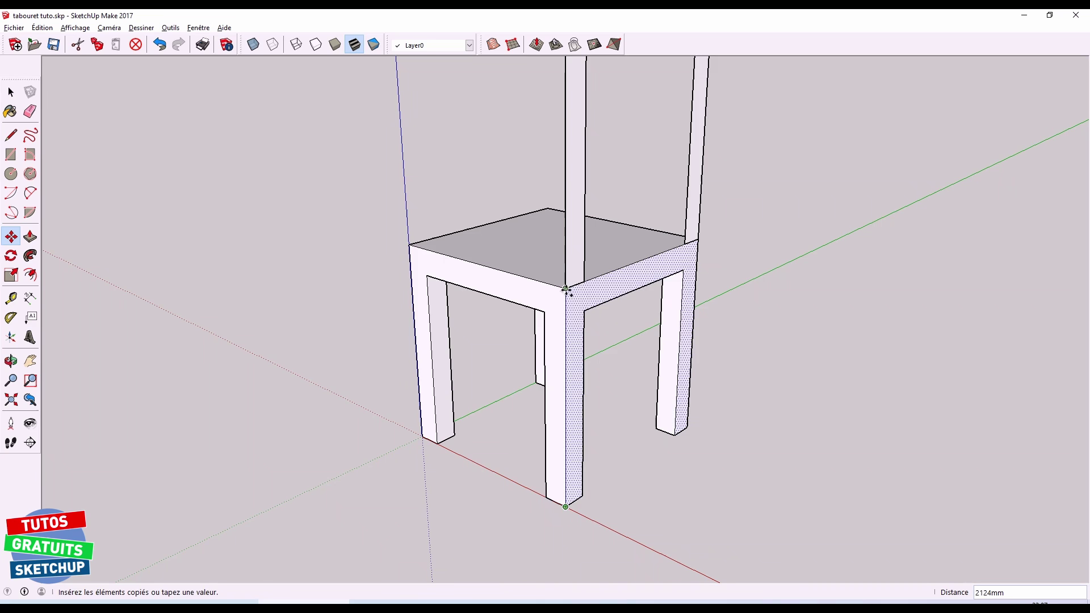
pyautogui.click(637, 363)
pyautogui.scroll(-2, 723, 321)
pyautogui.scroll(-1, 645, 333)
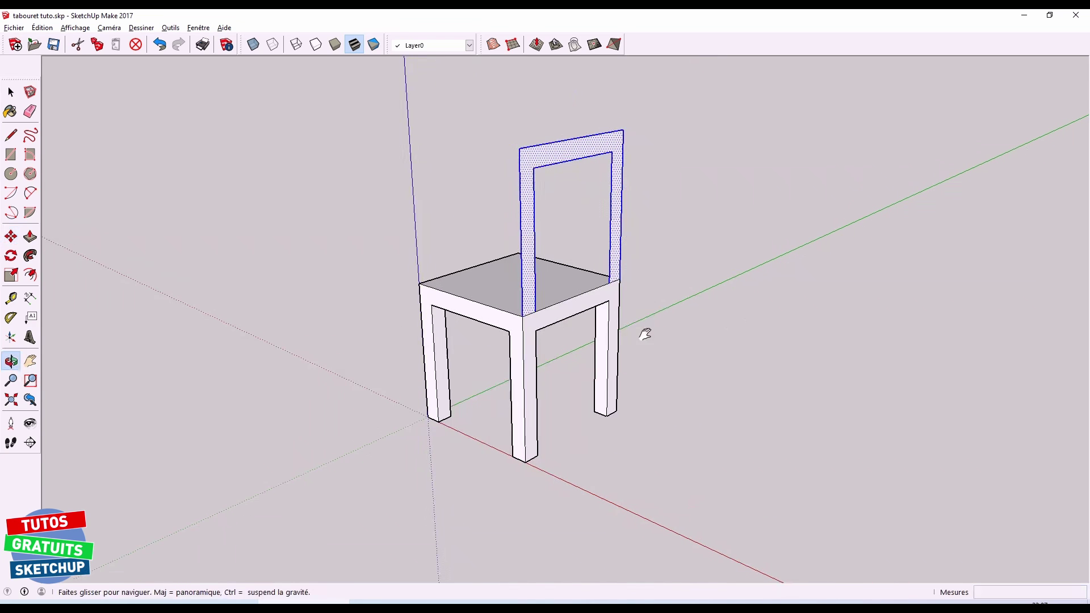
# Push/Pull the backrest face 243mm to form the open backrest frame
pyautogui.press('p')
pyautogui.scroll(1, 527, 304)
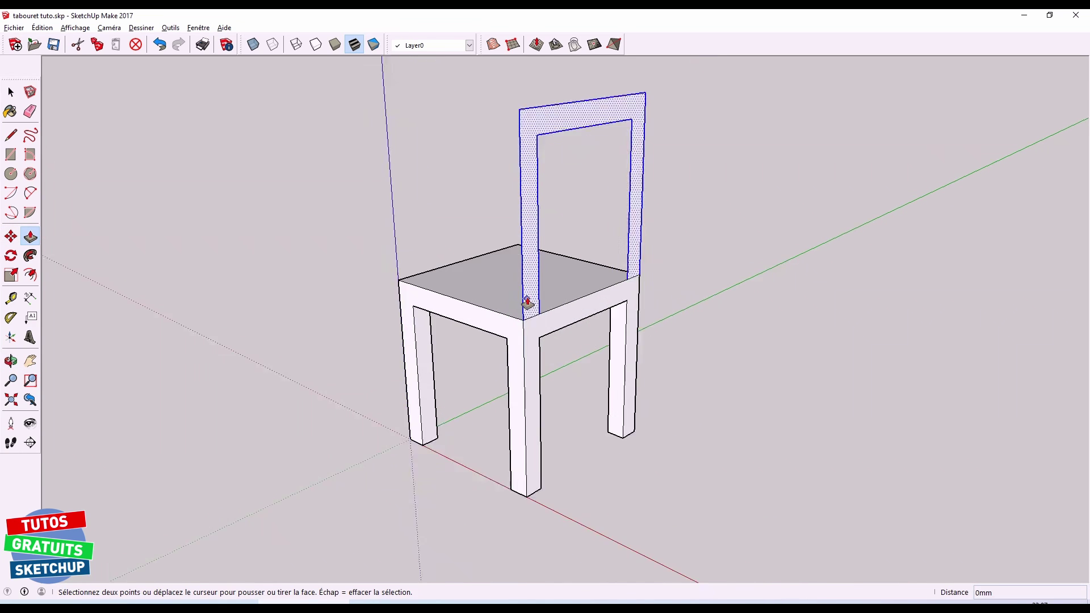
pyautogui.scroll(2, 528, 304)
pyautogui.click(530, 302)
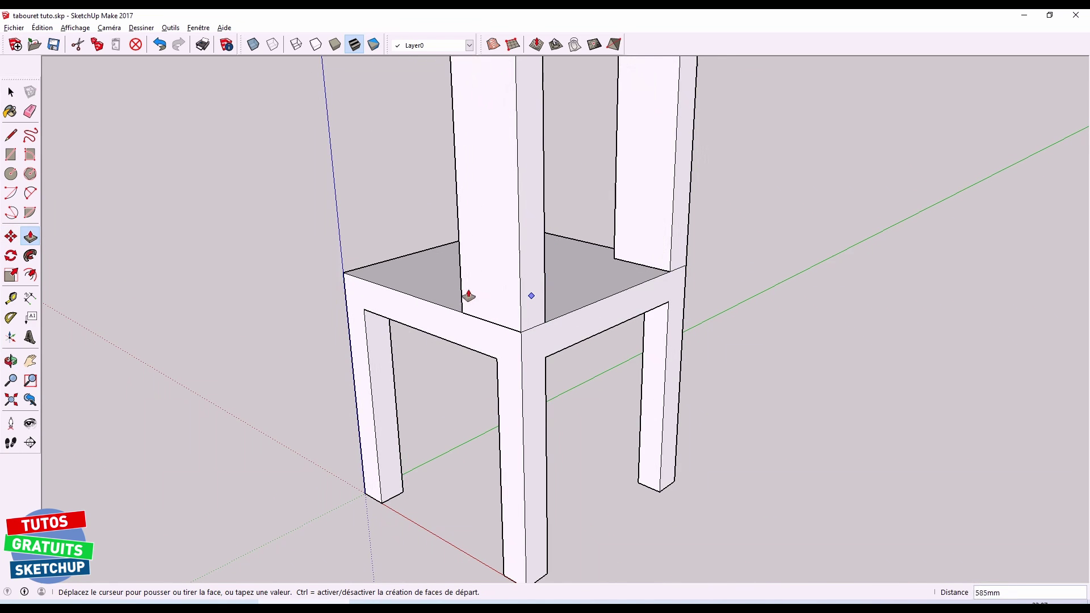
pyautogui.click(497, 381)
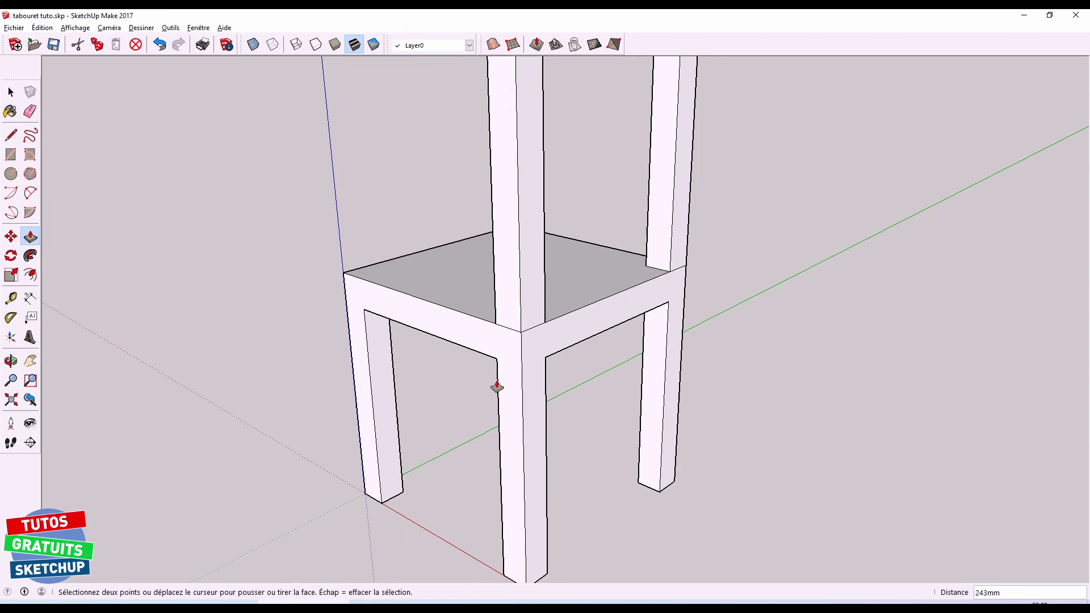
pyautogui.moveTo(564, 214)
pyautogui.mouseDown(button='middle')
pyautogui.moveTo(892, 339)
pyautogui.moveTo(963, 323)
pyautogui.moveTo(858, 340)
pyautogui.moveTo(554, 304)
pyautogui.moveTo(556, 272)
pyautogui.mouseUp(button='middle')
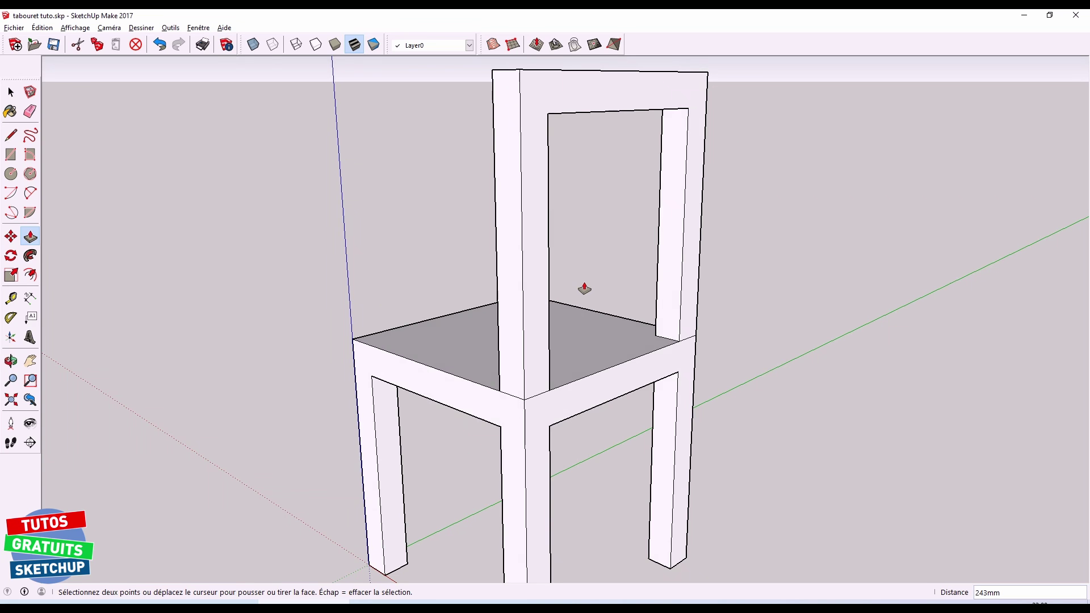
pyautogui.moveTo(584, 289)
pyautogui.mouseDown(button='middle')
pyautogui.moveTo(407, 282)
pyautogui.moveTo(564, 270)
pyautogui.moveTo(434, 265)
pyautogui.moveTo(454, 276)
pyautogui.mouseUp(button='middle')
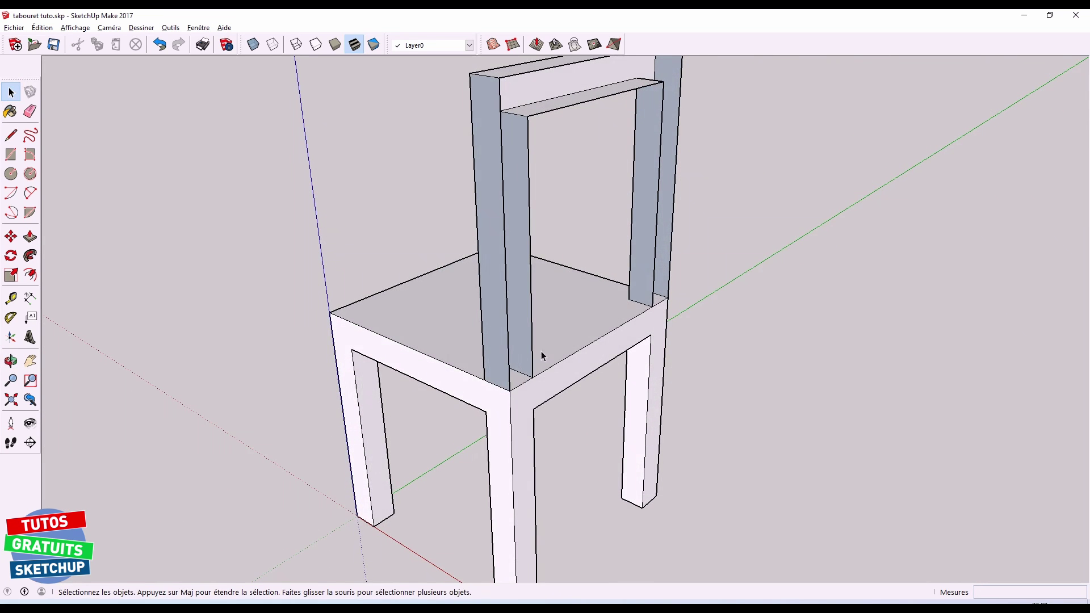
# Draw a line from the seat's back corner to the backrest corner to close its front face
pyautogui.moveTo(541, 356)
pyautogui.mouseDown(button='middle')
pyautogui.moveTo(555, 368)
pyautogui.moveTo(492, 356)
pyautogui.mouseUp(button='middle')
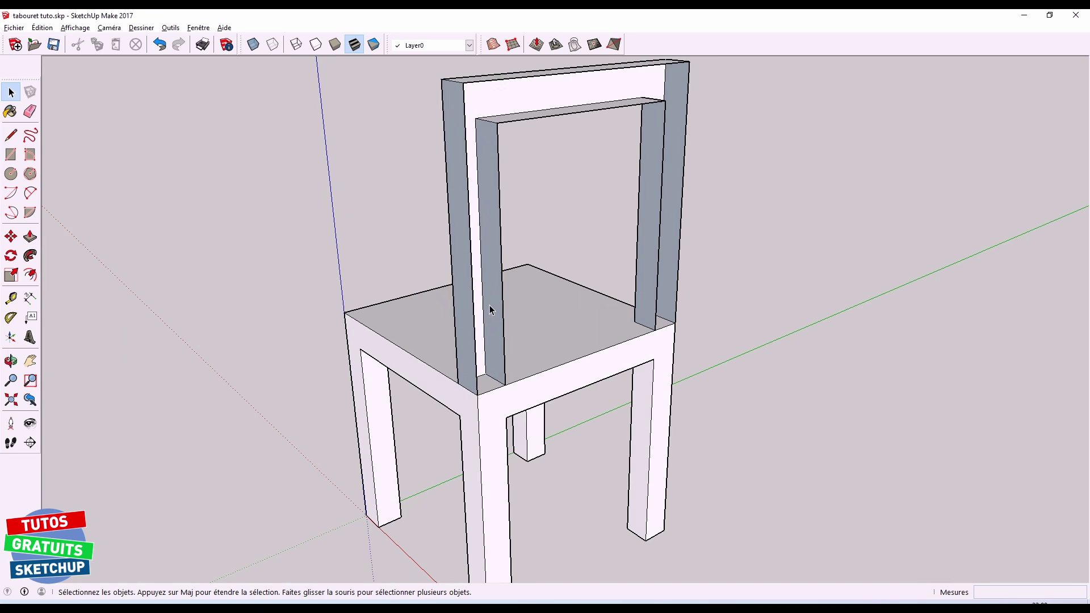
pyautogui.press('l')
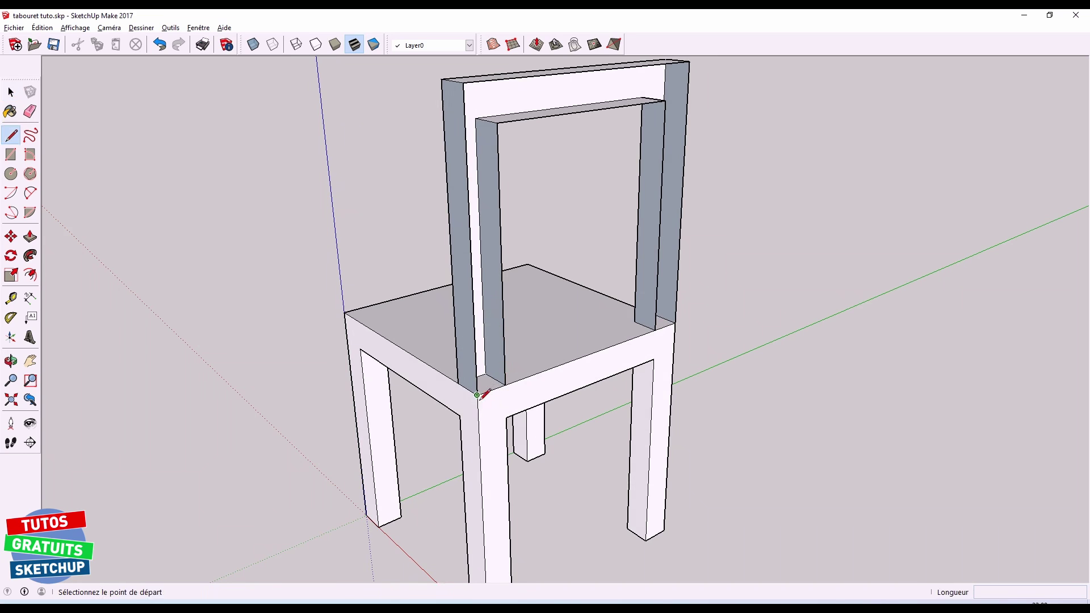
pyautogui.click(476, 394)
pyautogui.click(503, 385)
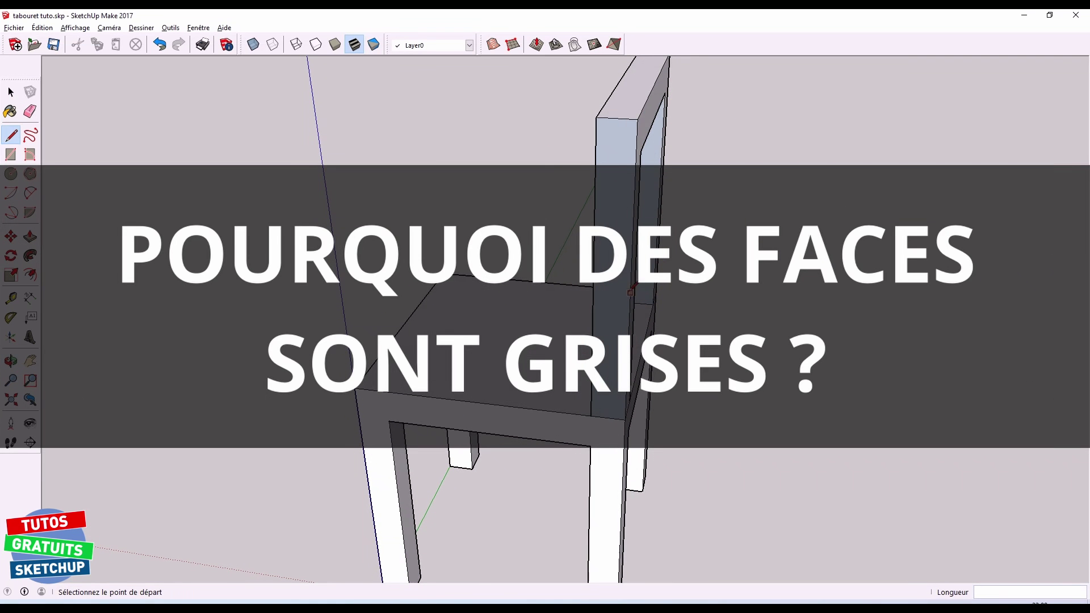
# Delete the seat's top face
pyautogui.press('space')
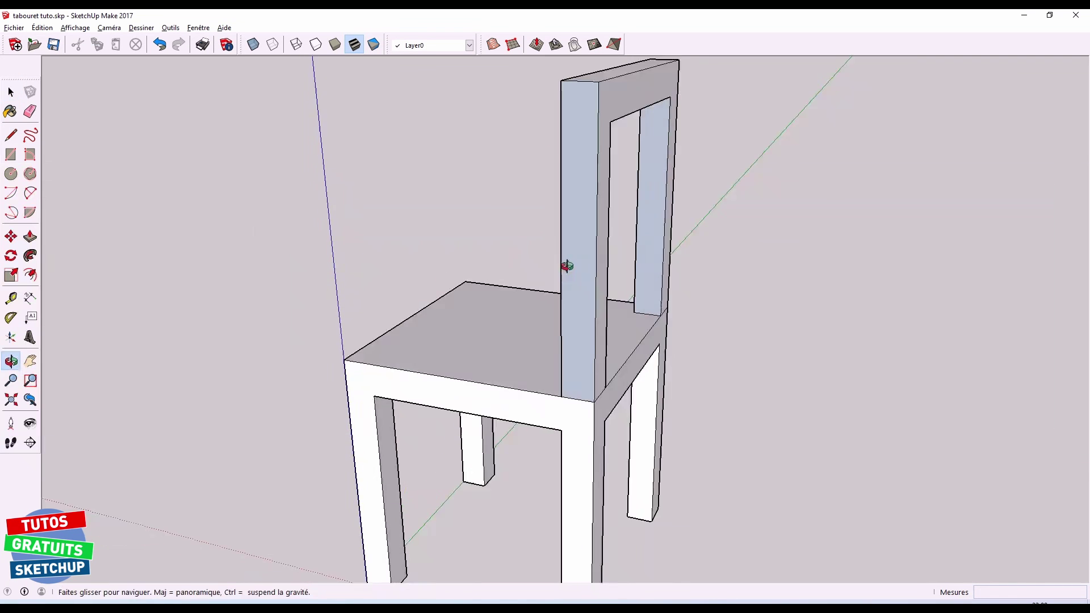
pyautogui.moveTo(567, 263); pyautogui.dragTo(846, 359, button='middle')
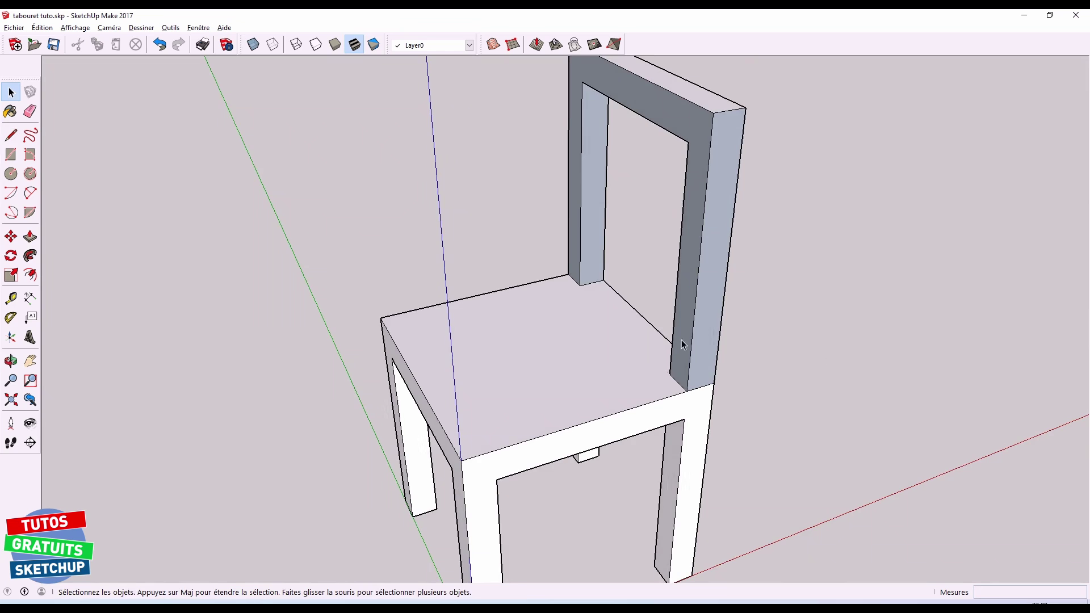
pyautogui.moveTo(683, 345)
pyautogui.mouseDown(button='middle')
pyautogui.moveTo(703, 377)
pyautogui.moveTo(593, 313)
pyautogui.moveTo(549, 355)
pyautogui.moveTo(569, 270)
pyautogui.moveTo(499, 335)
pyautogui.moveTo(640, 411)
pyautogui.moveTo(761, 559)
pyautogui.moveTo(766, 526)
pyautogui.moveTo(509, 326)
pyautogui.moveTo(533, 338)
pyautogui.moveTo(493, 335)
pyautogui.mouseUp(button='middle')
pyautogui.click(501, 325)
pyautogui.press('Delete')
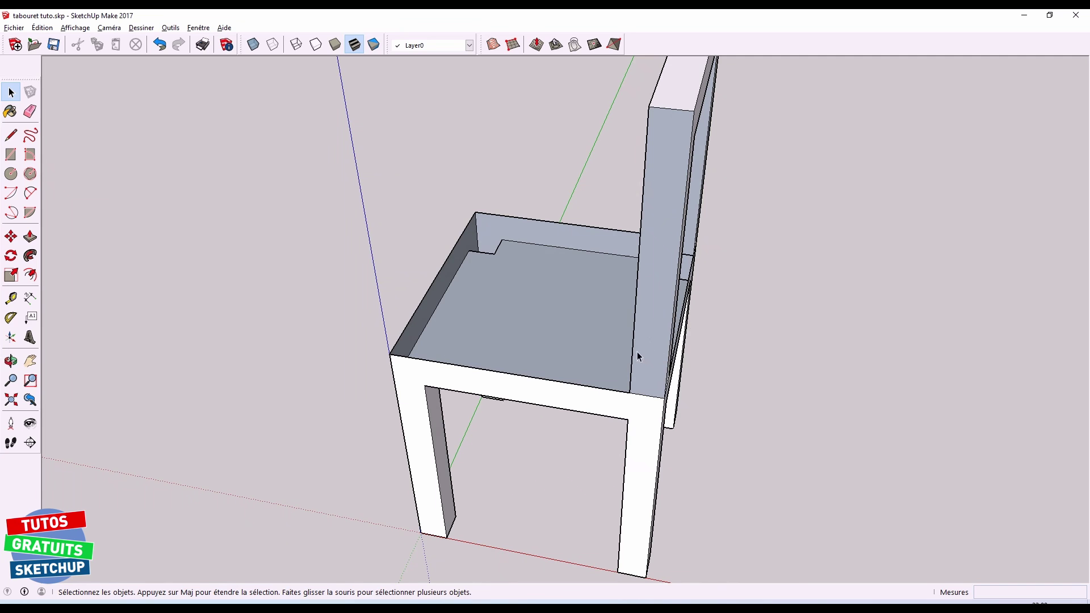
# Undo twice, restoring the seat top and reopening the backrest frame
pyautogui.hotkey('ctrl', 'z')
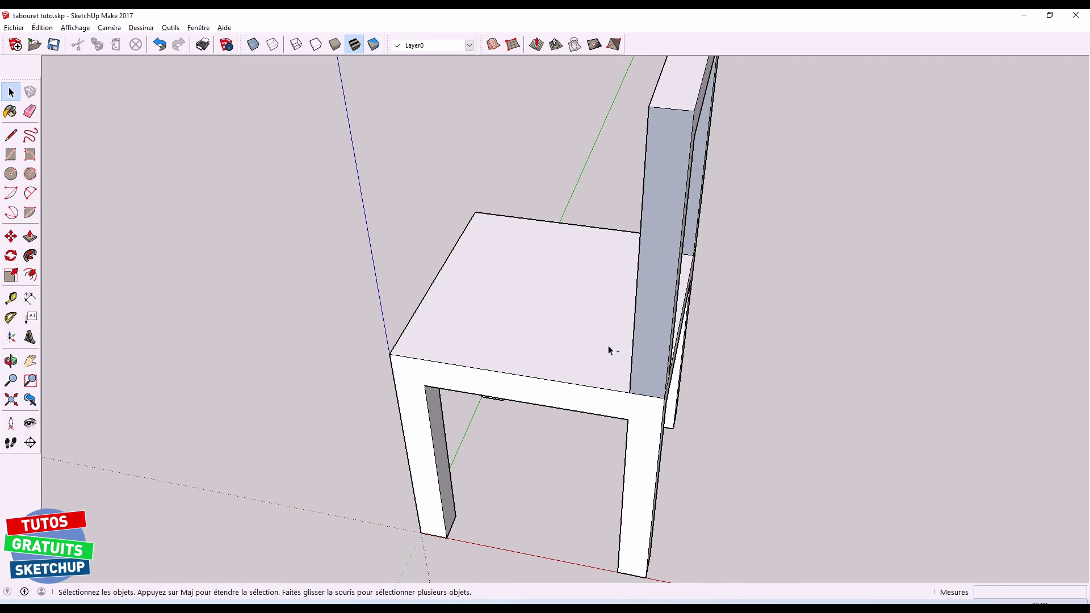
pyautogui.hotkey('ctrl', 'z')
pyautogui.moveTo(530, 316)
pyautogui.mouseDown(button='middle')
pyautogui.moveTo(656, 251)
pyautogui.moveTo(621, 229)
pyautogui.mouseUp(button='middle')
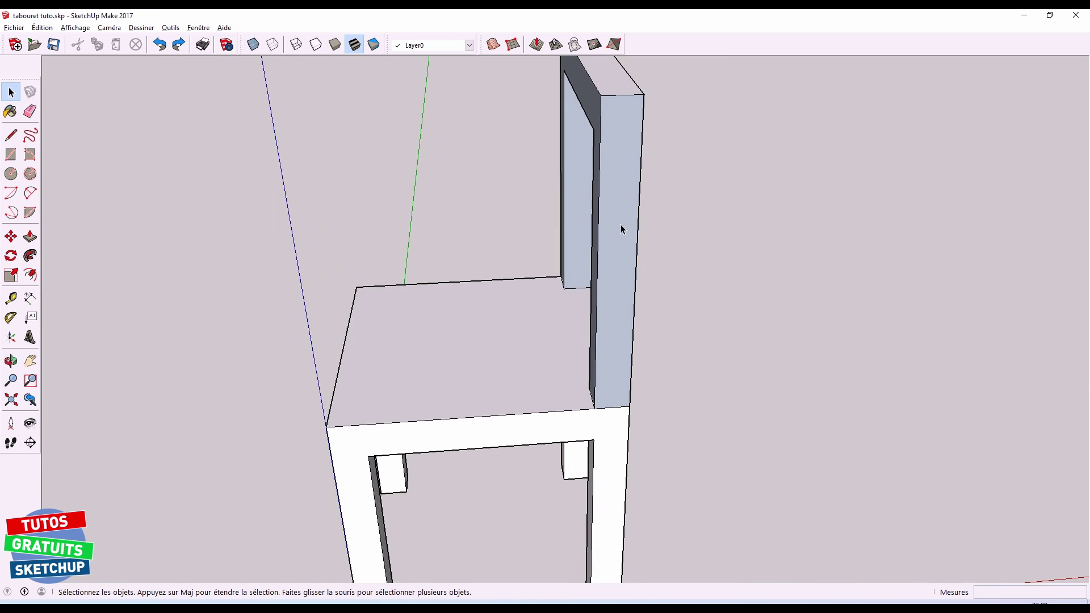
pyautogui.scroll(-2, 620, 259)
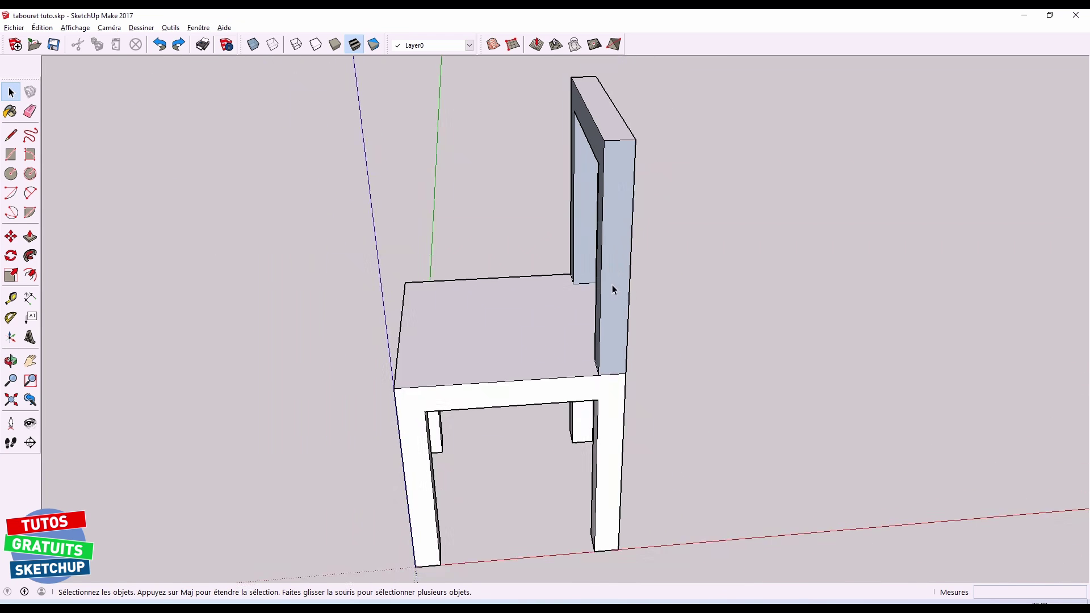
pyautogui.moveTo(613, 290)
pyautogui.mouseDown(button='middle')
pyautogui.moveTo(646, 285)
pyautogui.moveTo(506, 358)
pyautogui.mouseUp(button='middle')
# Triple-click the seat to select the whole connected chair
pyautogui.click(516, 338)
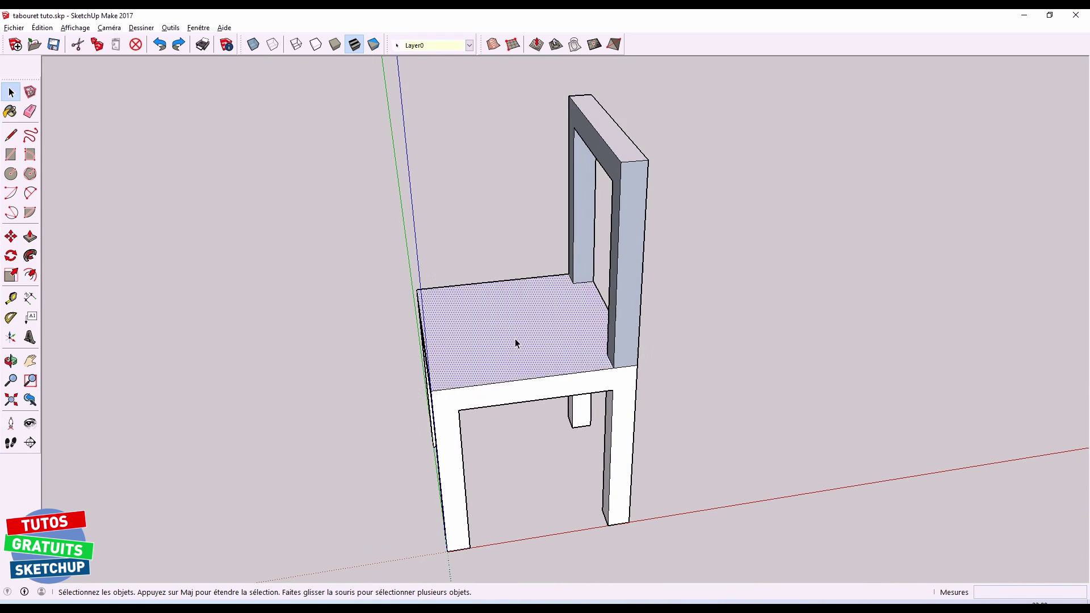
pyautogui.tripleClick(516, 338)
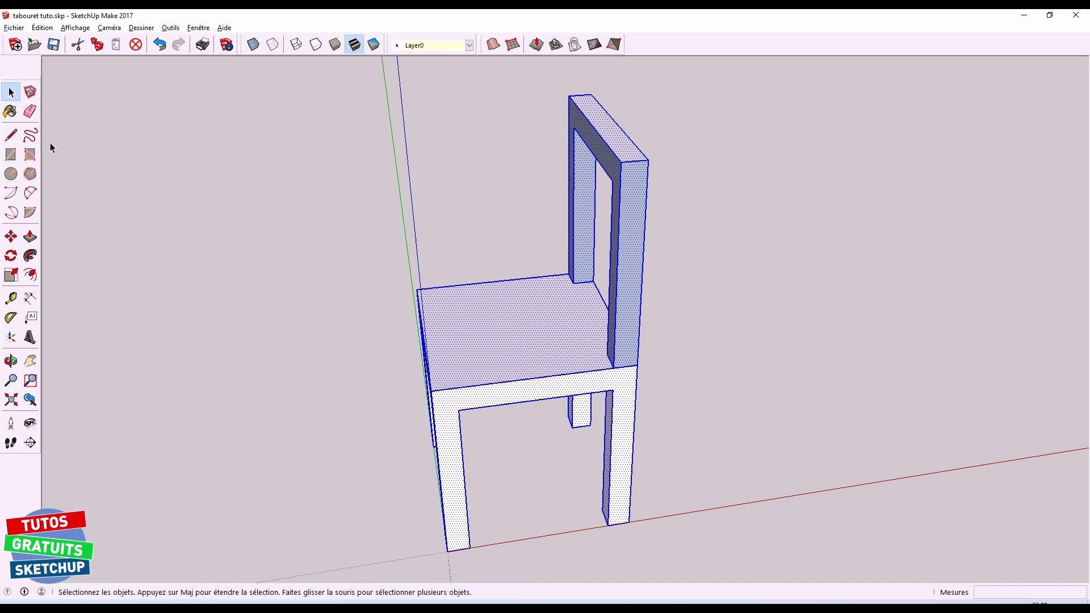
pyautogui.press('b')
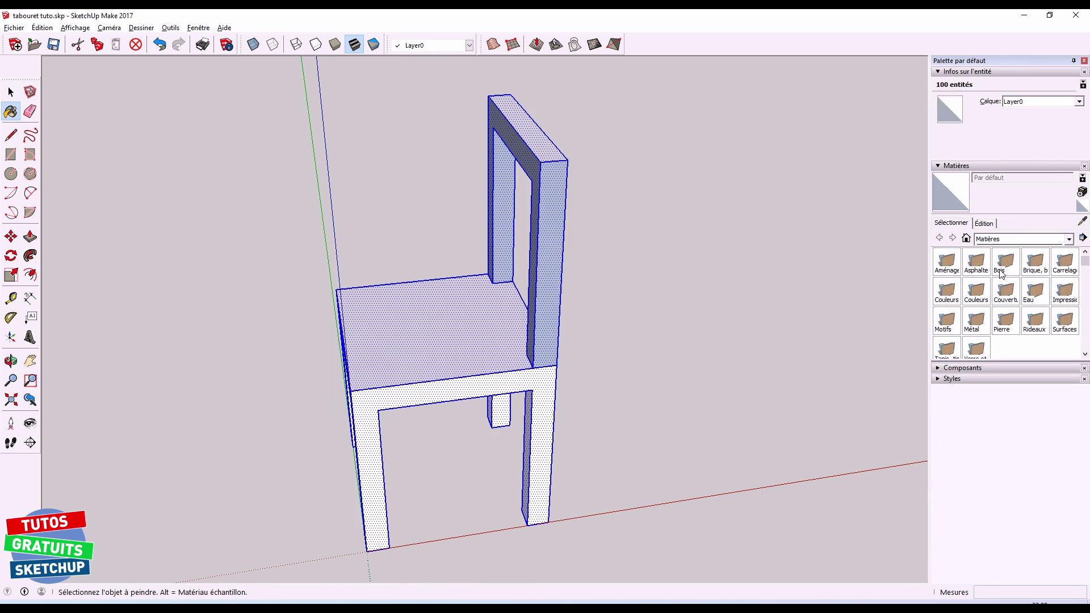
# Paint the chair orange from the Couleurs-Noms collection
pyautogui.click(976, 293)
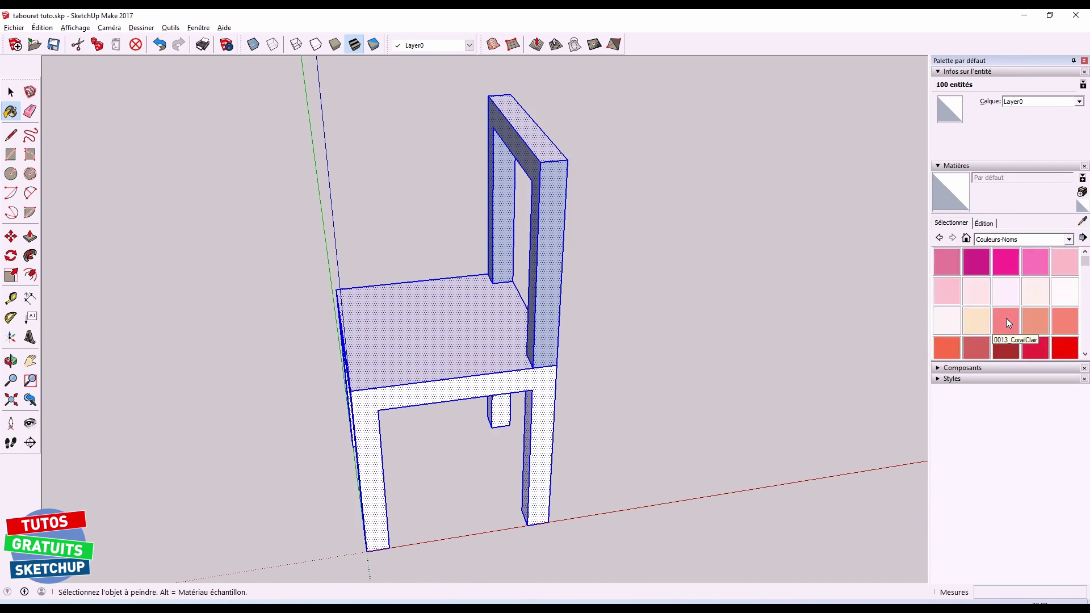
pyautogui.scroll(-3, 1008, 322)
pyautogui.click(1005, 334)
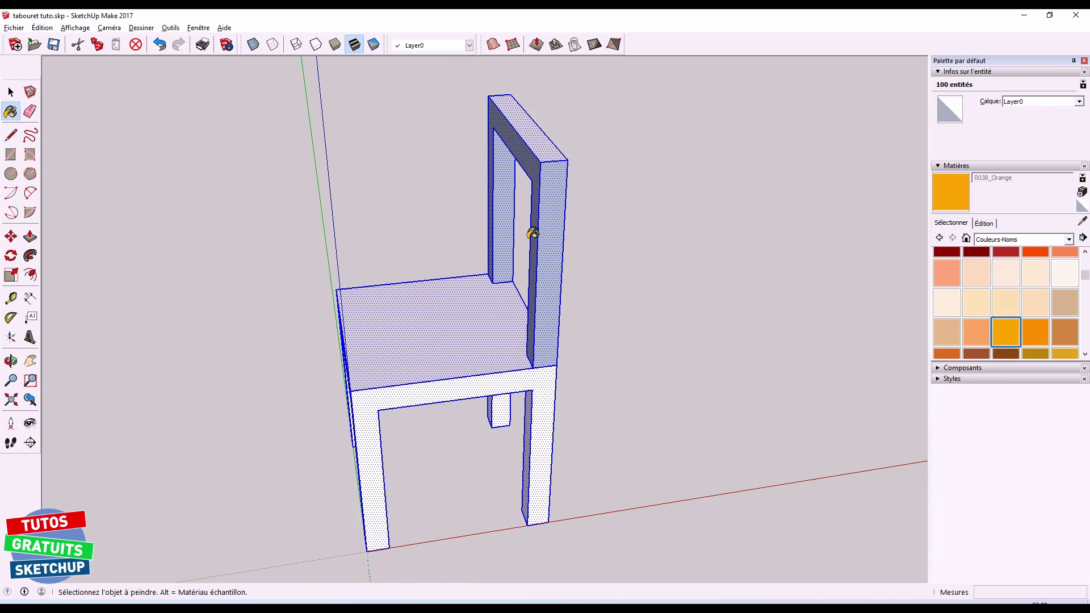
pyautogui.click(472, 290)
# Inspect the painted chair, then undo twice to return it to white
pyautogui.press('space')
pyautogui.click(601, 281)
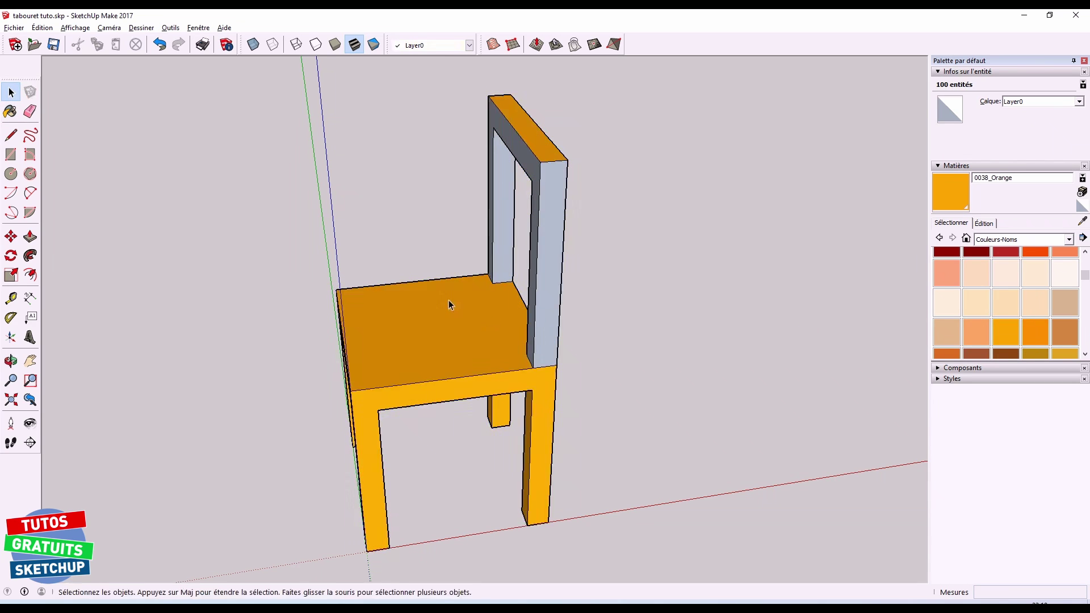
pyautogui.moveTo(448, 299)
pyautogui.mouseDown(button='middle')
pyautogui.moveTo(650, 273)
pyautogui.moveTo(590, 204)
pyautogui.moveTo(589, 221)
pyautogui.moveTo(432, 250)
pyautogui.mouseUp(button='middle')
pyautogui.click(567, 228)
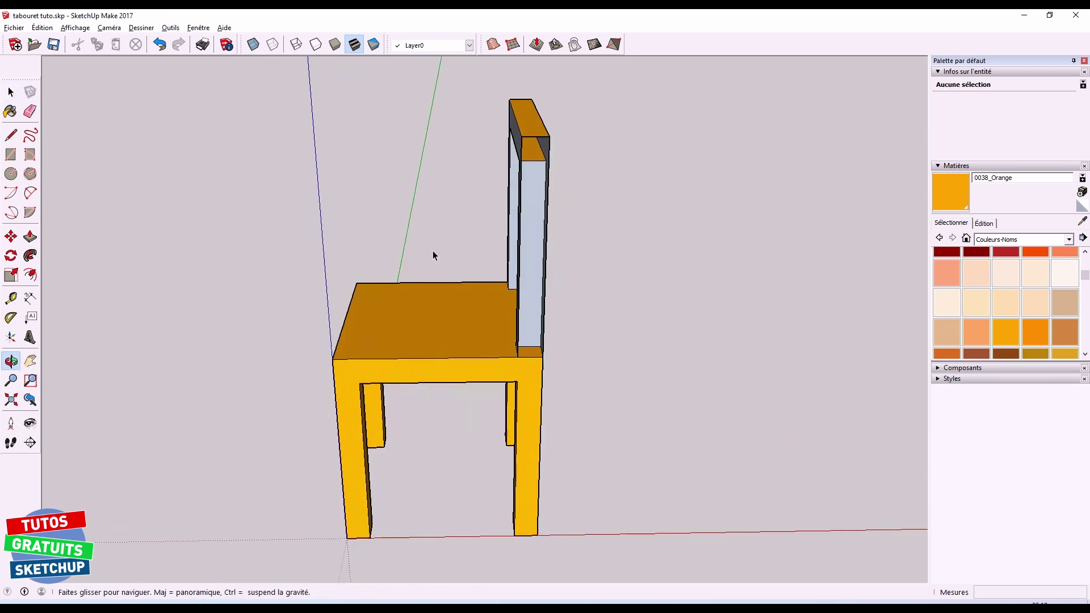
pyautogui.moveTo(501, 227)
pyautogui.mouseDown(button='middle')
pyautogui.moveTo(352, 175)
pyautogui.moveTo(554, 377)
pyautogui.moveTo(575, 257)
pyautogui.mouseUp(button='middle')
pyautogui.hotkey('ctrl', 'z')
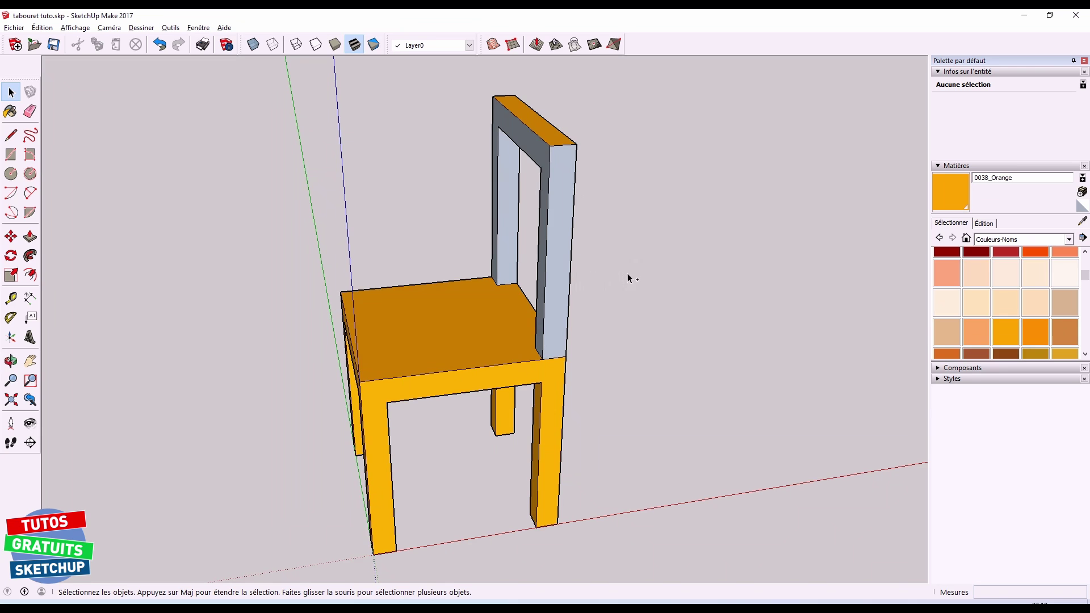
pyautogui.hotkey('ctrl', 'z')
pyautogui.hotkey('ctrl', 'z')
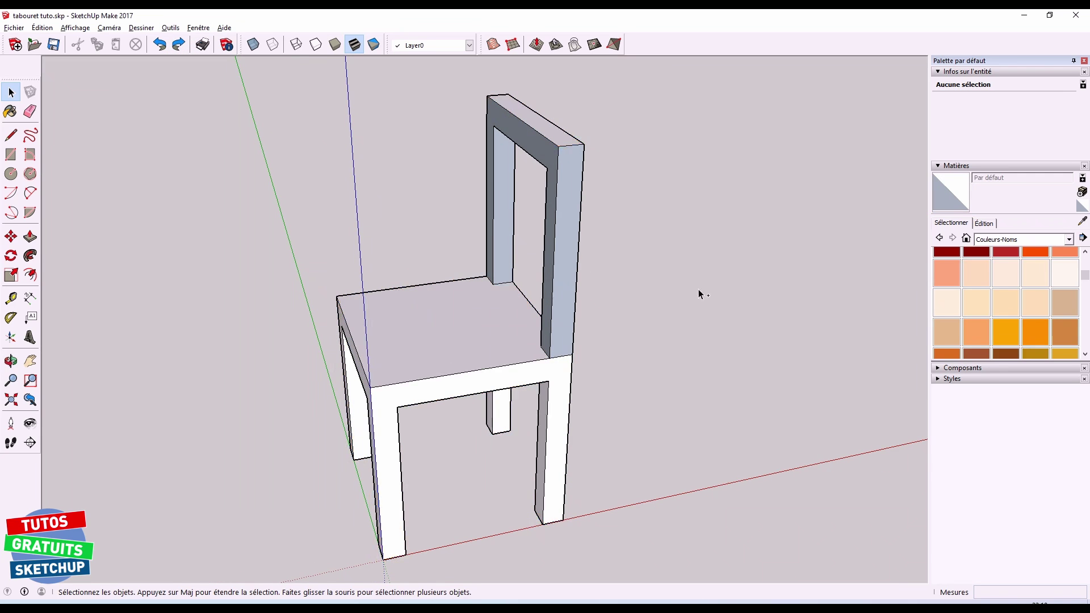
# Reverse the grey backrest side face with Inverser les faces
pyautogui.moveTo(698, 288); pyautogui.dragTo(1008, 116, button='middle')
pyautogui.moveTo(710, 294); pyautogui.dragTo(615, 289, button='middle')
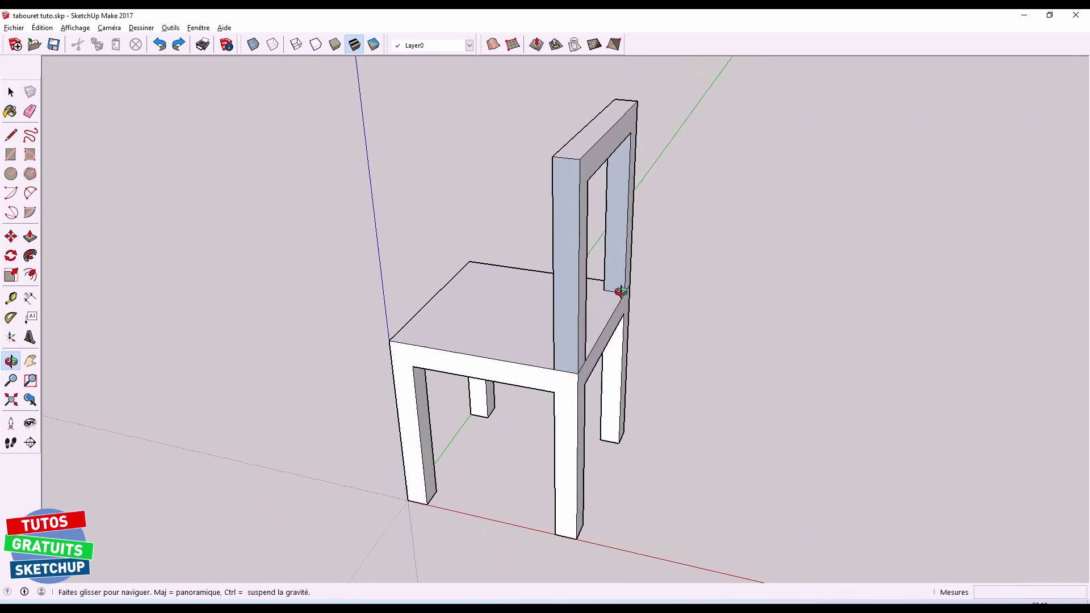
pyautogui.moveTo(563, 330)
pyautogui.mouseDown(button='middle')
pyautogui.moveTo(438, 287)
pyautogui.moveTo(471, 272)
pyautogui.moveTo(759, 280)
pyautogui.moveTo(524, 284)
pyautogui.mouseUp(button='middle')
pyautogui.moveTo(525, 284); pyautogui.dragTo(495, 287)
pyautogui.press('space')
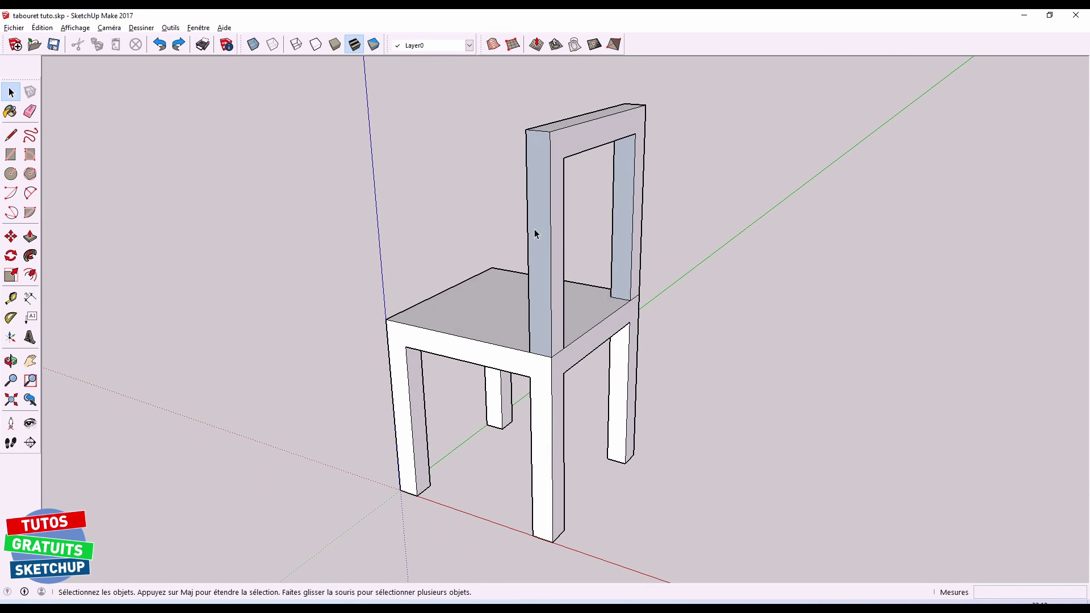
pyautogui.rightClick(536, 228)
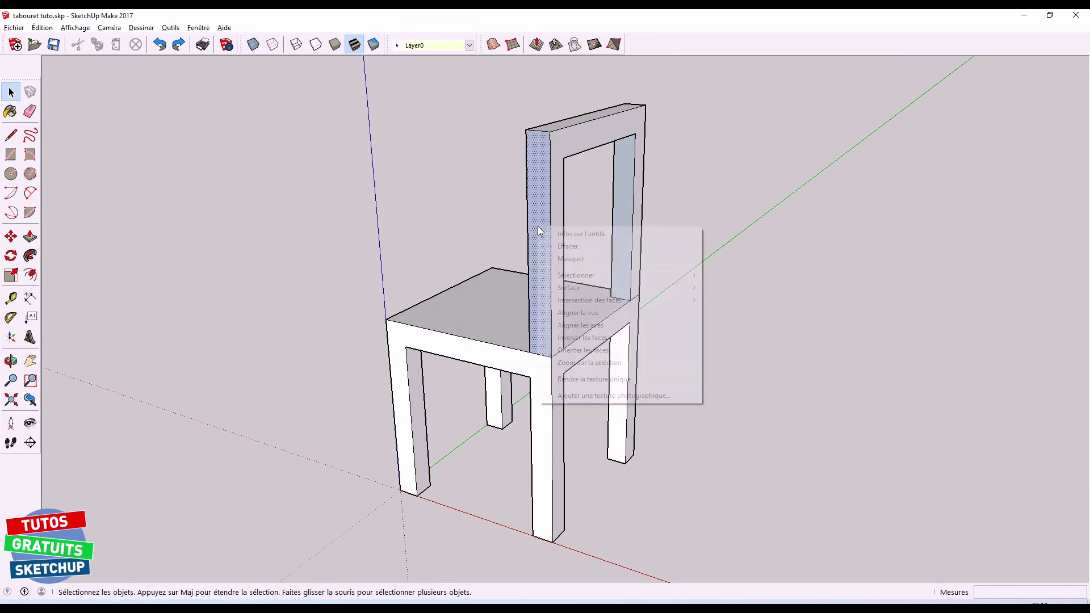
pyautogui.click(574, 338)
pyautogui.click(461, 258)
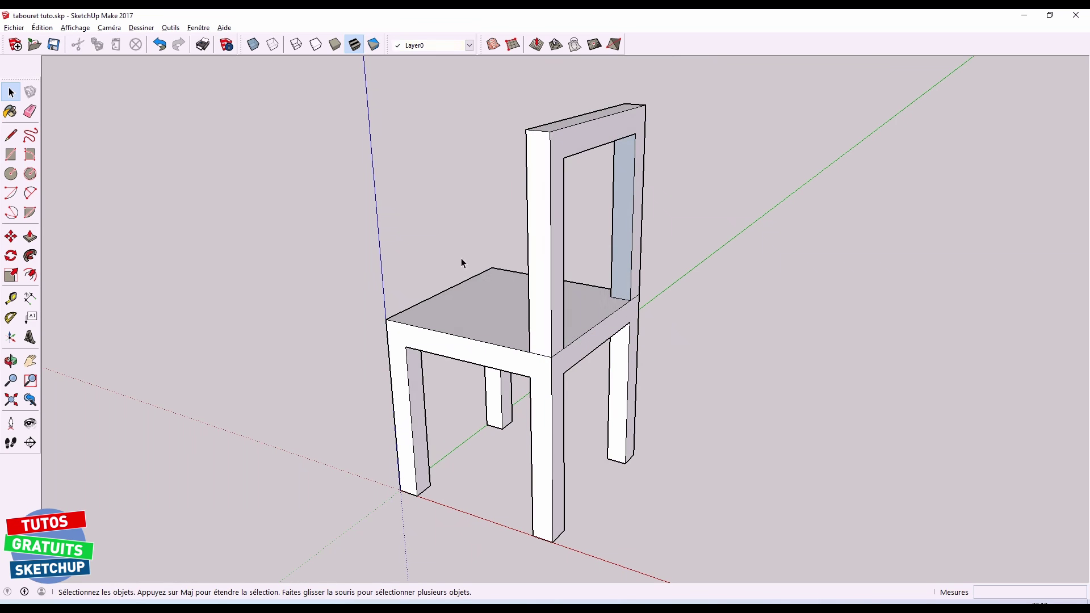
# Reverse the back frame face so it shows white too
pyautogui.moveTo(445, 252); pyautogui.dragTo(603, 238, button='middle')
pyautogui.moveTo(603, 238)
pyautogui.mouseDown()
pyautogui.moveTo(897, 175)
pyautogui.moveTo(591, 240)
pyautogui.moveTo(373, 218)
pyautogui.moveTo(405, 264)
pyautogui.mouseUp()
pyautogui.press('space')
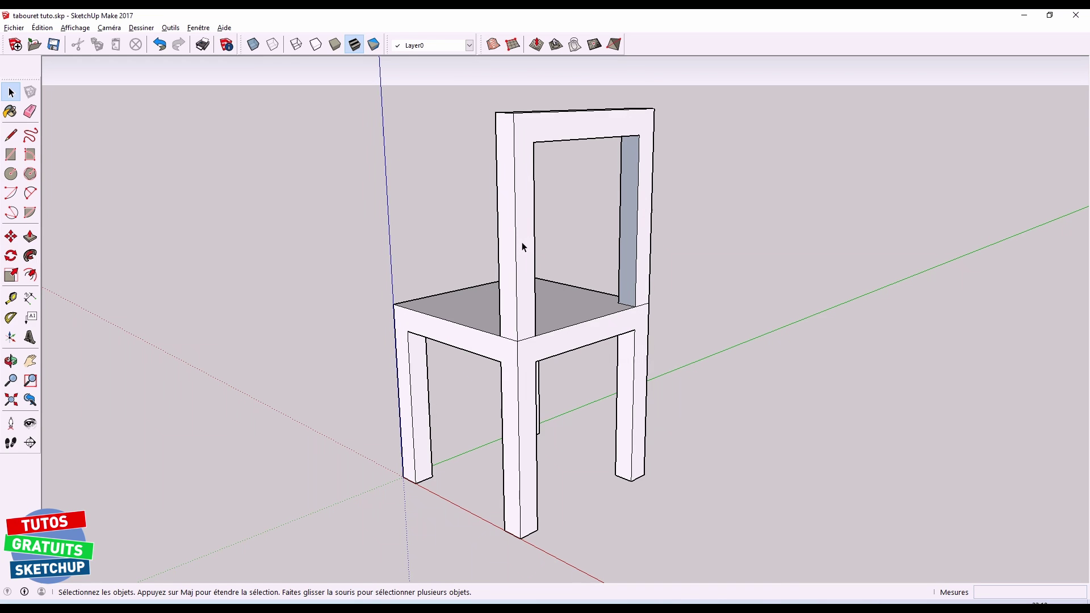
pyautogui.rightClick(523, 246)
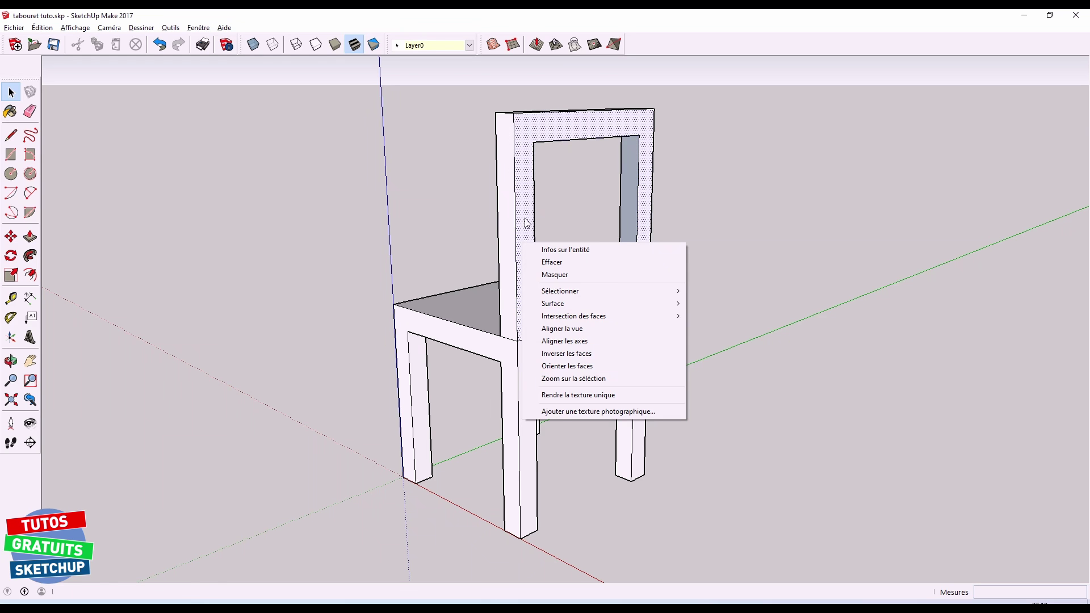
pyautogui.click(557, 365)
pyautogui.press('o')
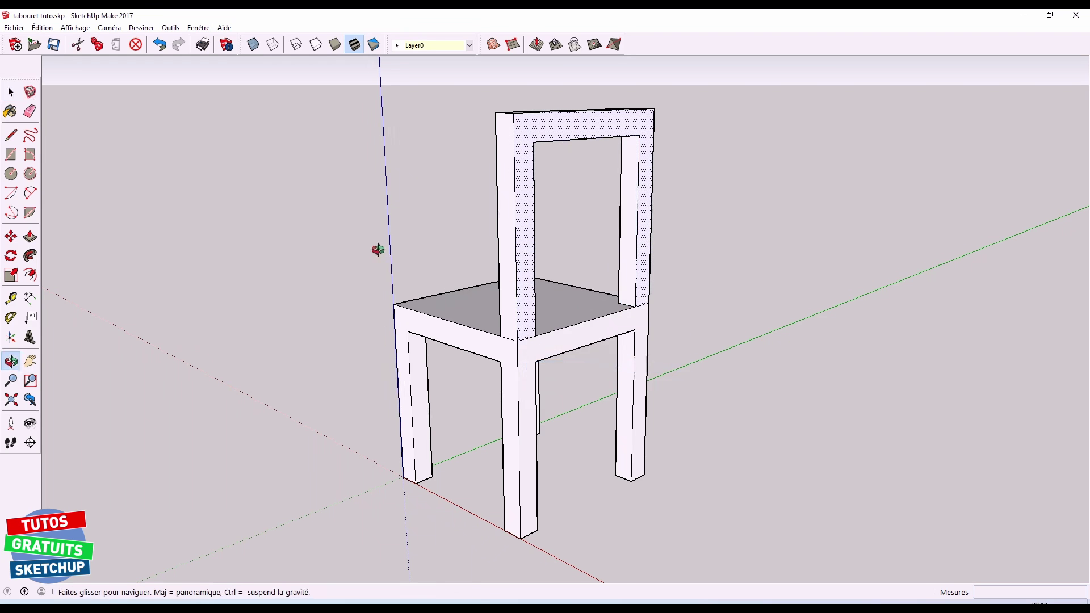
pyautogui.moveTo(377, 250)
pyautogui.mouseDown()
pyautogui.moveTo(732, 309)
pyautogui.moveTo(908, 287)
pyautogui.moveTo(469, 264)
pyautogui.mouseUp()
# Push the top rail's underside down to turn the backrest into a solid panel
pyautogui.press('space')
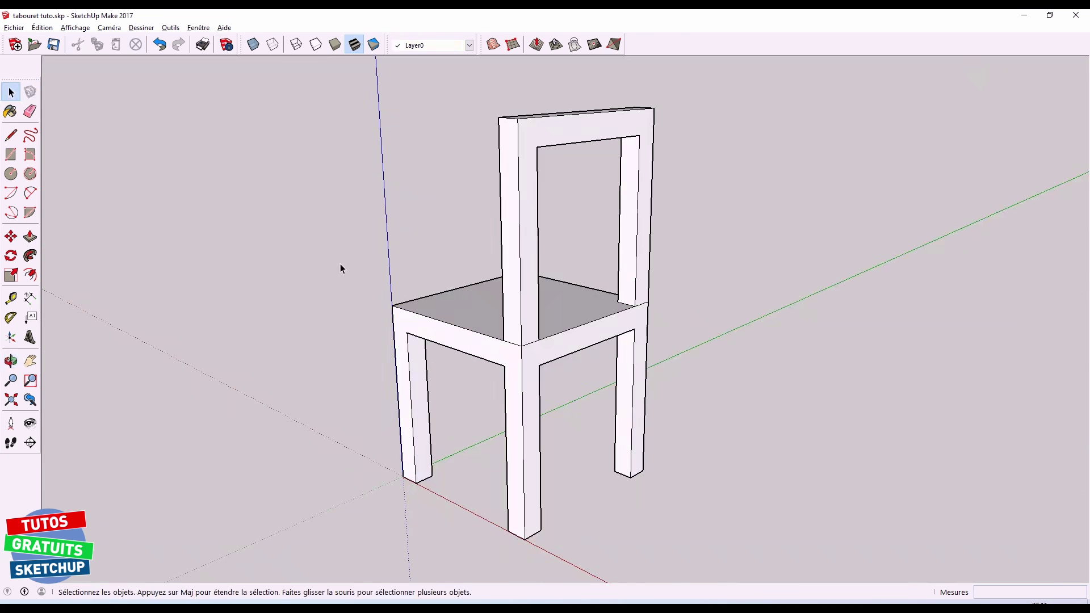
pyautogui.moveTo(353, 290)
pyautogui.mouseDown(button='middle')
pyautogui.moveTo(321, 208)
pyautogui.moveTo(437, 348)
pyautogui.moveTo(401, 311)
pyautogui.mouseUp(button='middle')
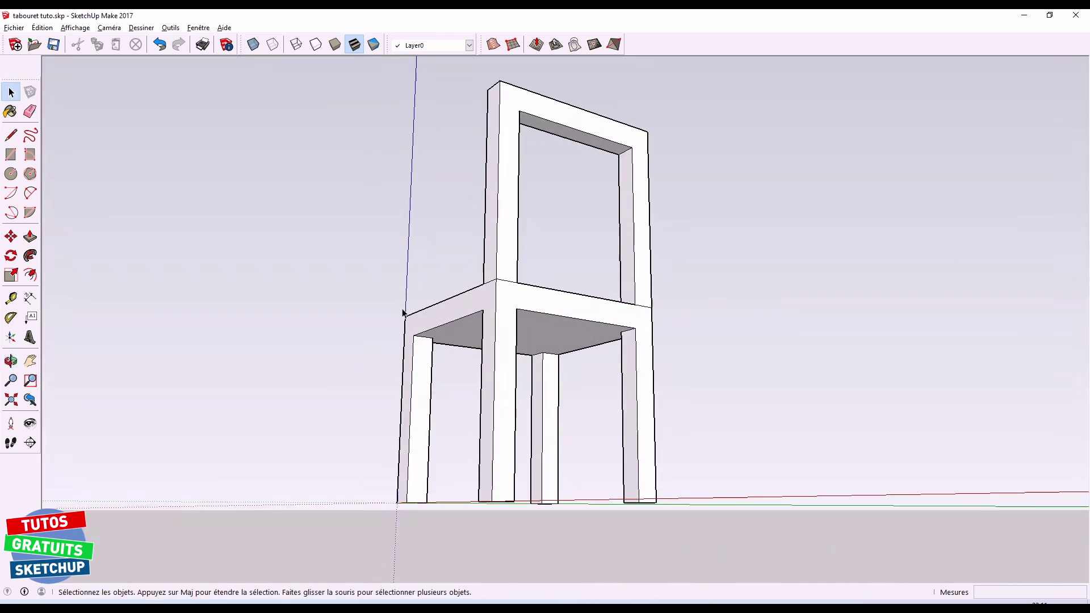
pyautogui.press('p')
pyautogui.moveTo(570, 145); pyautogui.dragTo(569, 219)
pyautogui.moveTo(569, 218); pyautogui.dragTo(447, 255, button='middle')
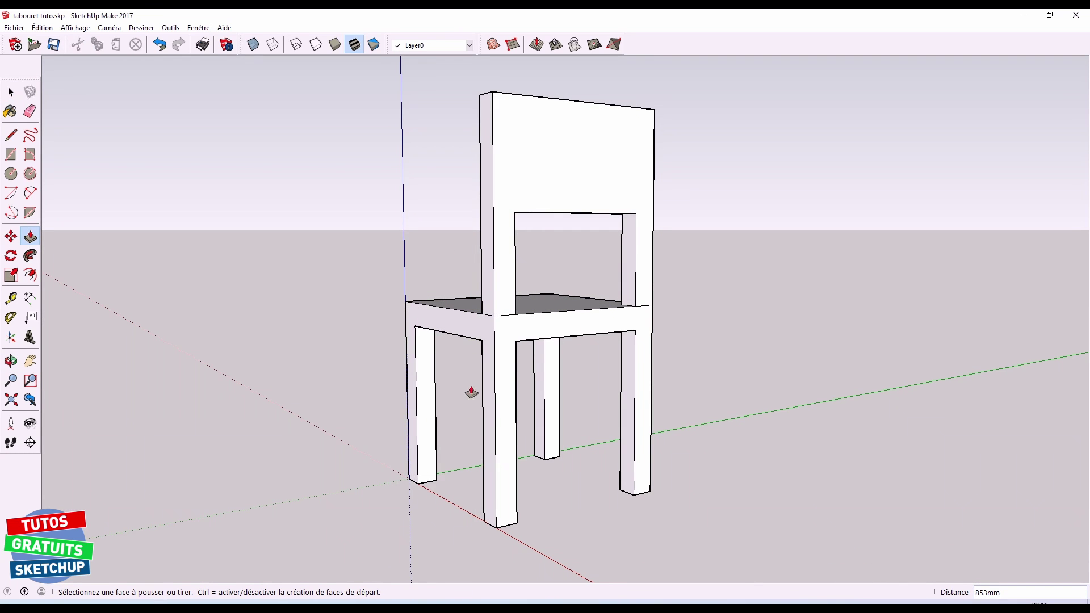
pyautogui.moveTo(547, 292)
pyautogui.mouseDown(button='middle')
pyautogui.moveTo(564, 246)
pyautogui.moveTo(564, 389)
pyautogui.mouseUp(button='middle')
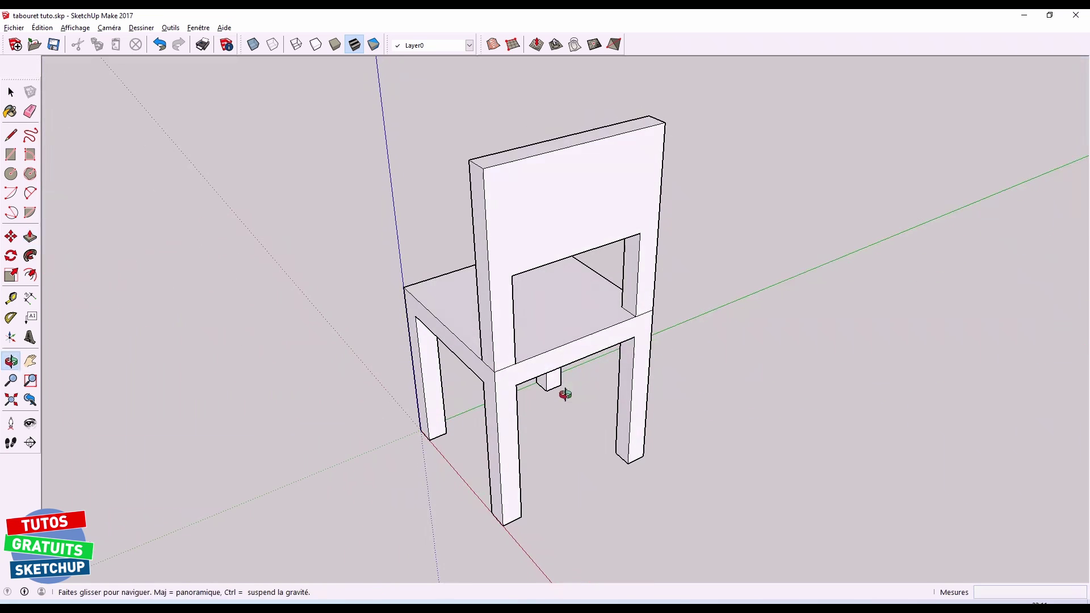
# Push the backrest top down about 265mm, then box-select the backrest
pyautogui.press('space')
pyautogui.click(553, 151)
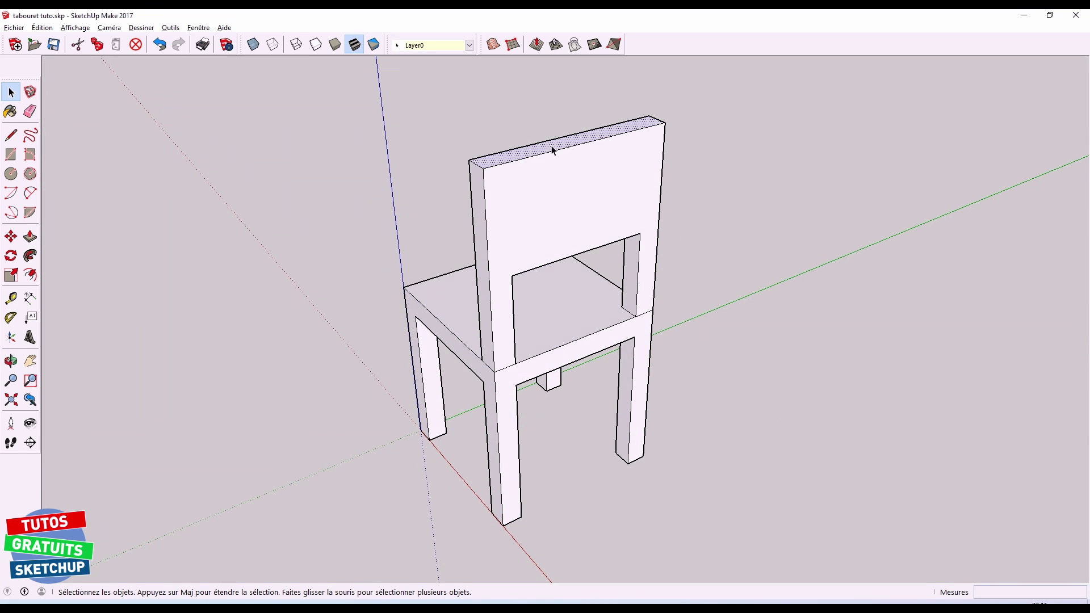
pyautogui.press('p')
pyautogui.moveTo(671, 397); pyautogui.dragTo(691, 260, button='middle')
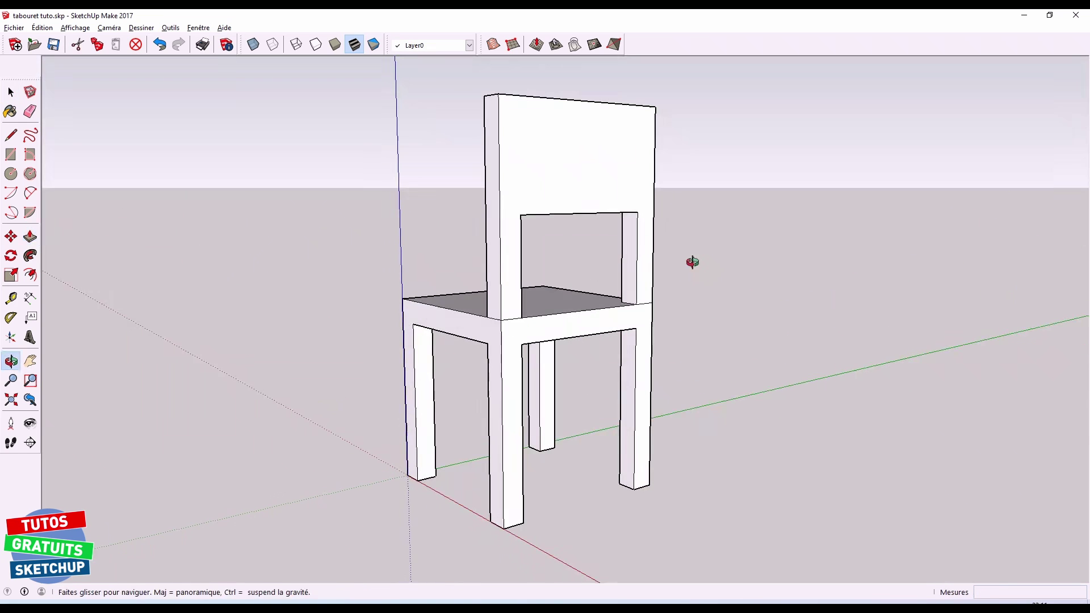
pyautogui.click(523, 347)
pyautogui.press('space')
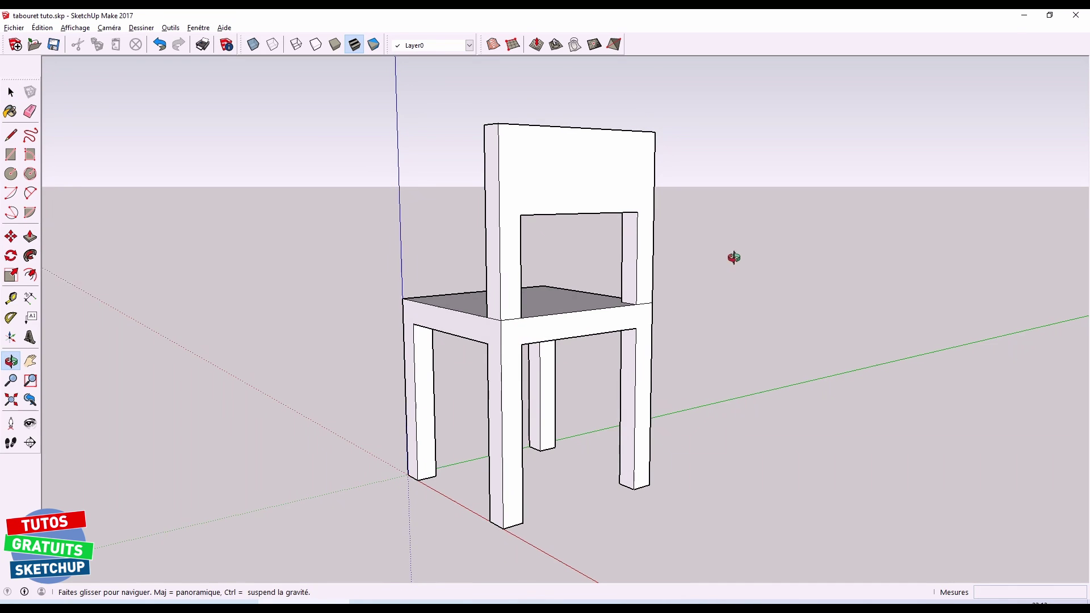
pyautogui.moveTo(730, 253); pyautogui.dragTo(633, 200, button='middle')
pyautogui.moveTo(408, 267); pyautogui.dragTo(405, 269)
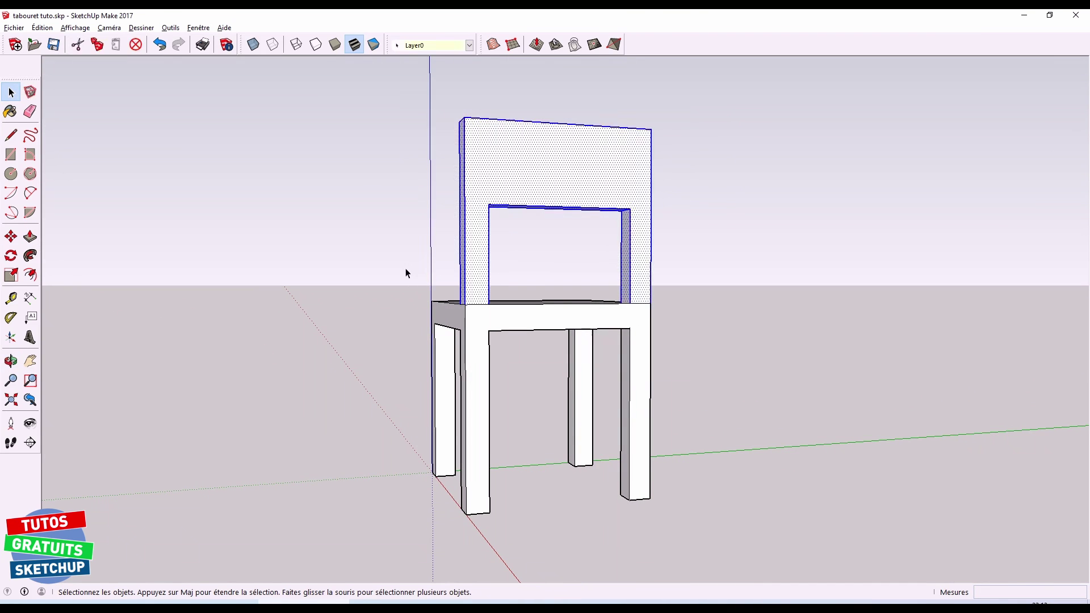
# Delete the backrest and erase the leftover edges on the stool top
pyautogui.press('Delete')
pyautogui.moveTo(383, 228)
pyautogui.mouseDown(button='middle')
pyautogui.moveTo(464, 315)
pyautogui.moveTo(489, 304)
pyautogui.mouseUp(button='middle')
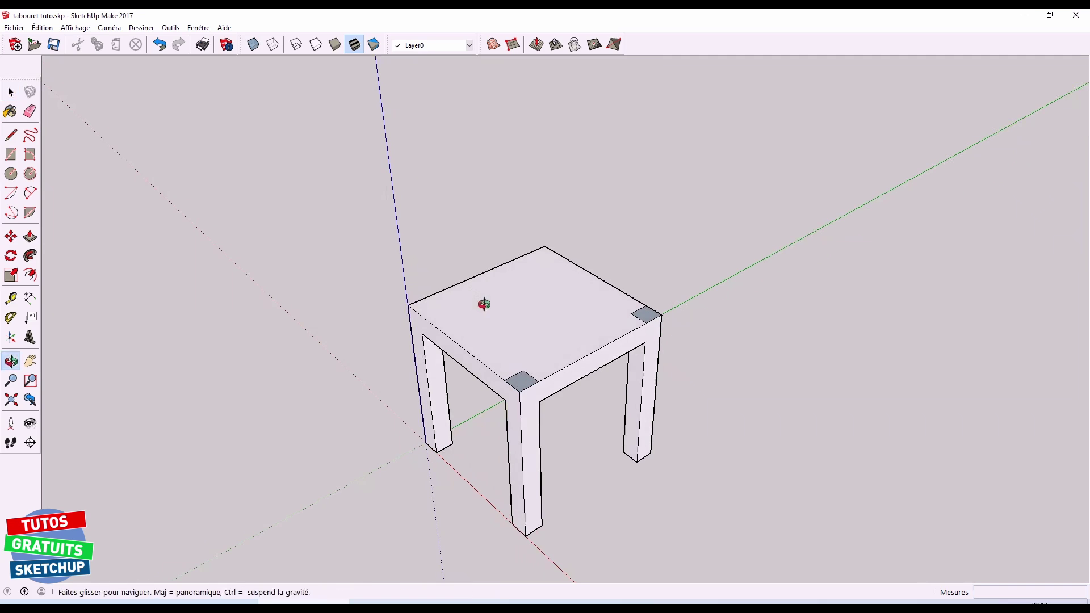
pyautogui.press('e')
pyautogui.click(638, 310)
# Reverse the grey stool top face back to white
pyautogui.press('space')
pyautogui.rightClick(560, 324)
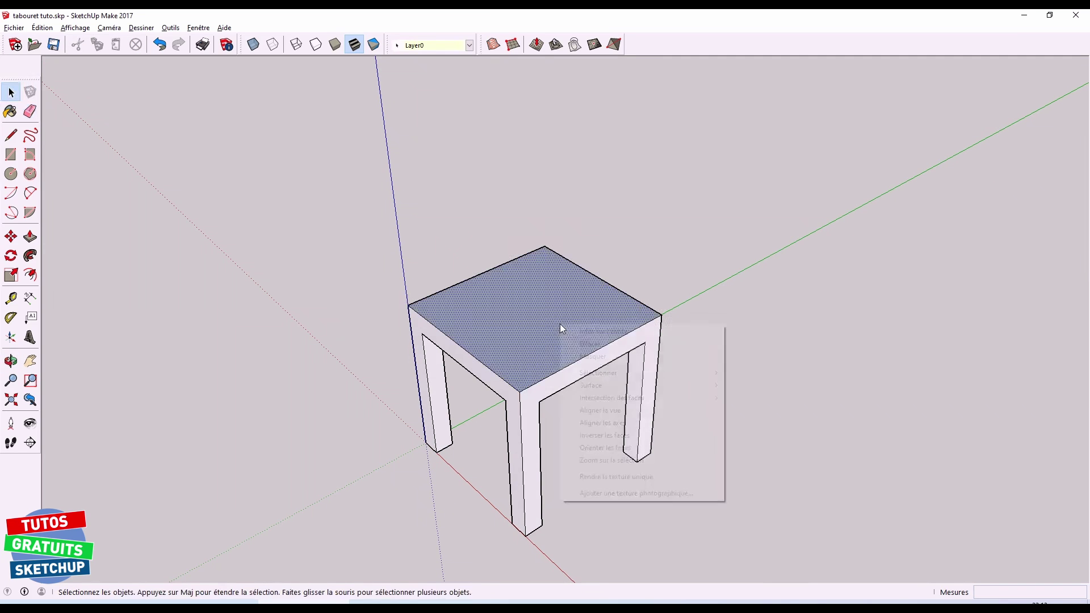
pyautogui.click(612, 436)
pyautogui.click(691, 372)
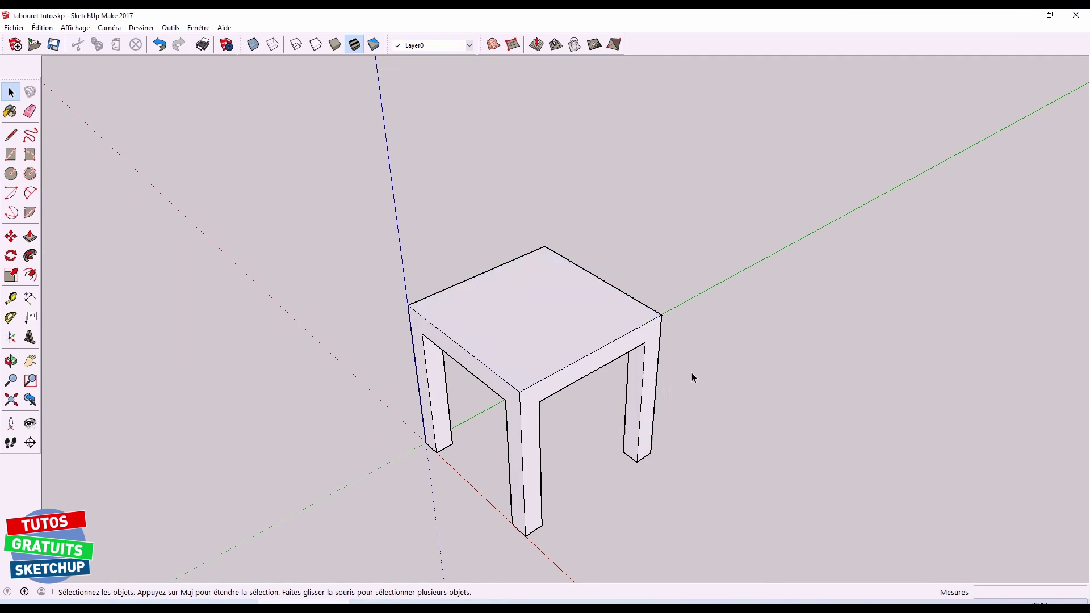
pyautogui.moveTo(709, 376); pyautogui.dragTo(741, 354, button='middle')
# Draw a rectangle across the stool top to split it, and select its back half
pyautogui.press('r')
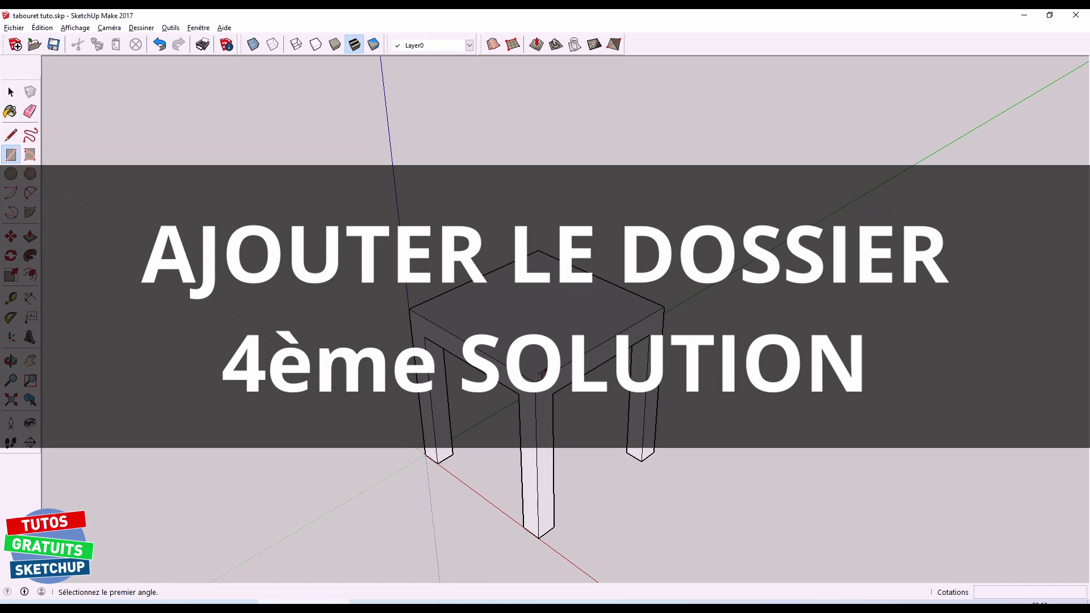
pyautogui.click(535, 383)
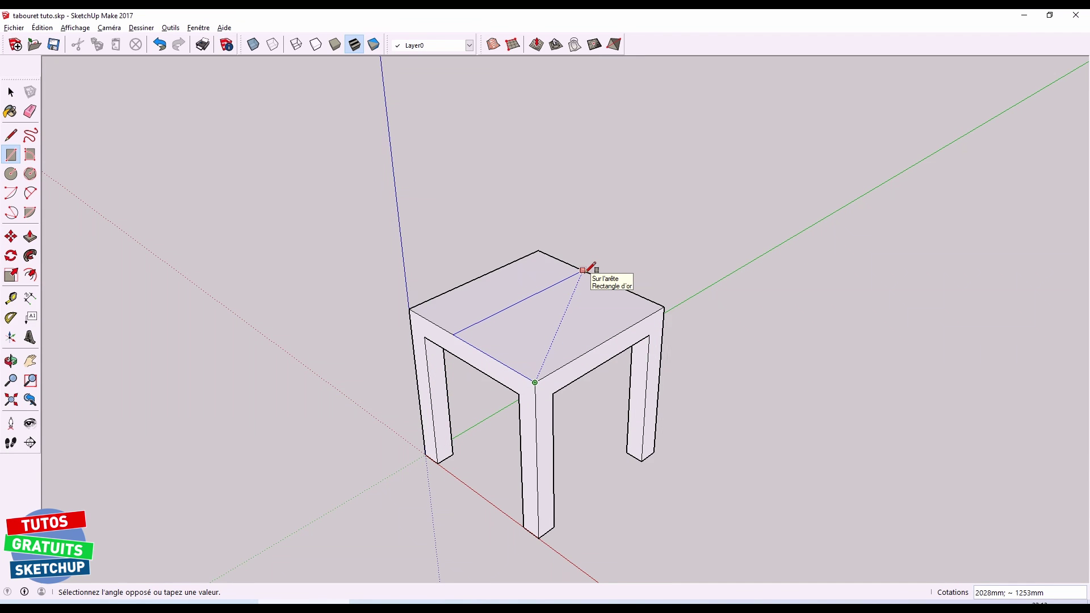
pyautogui.click(583, 270)
pyautogui.moveTo(469, 389); pyautogui.dragTo(530, 324, button='middle')
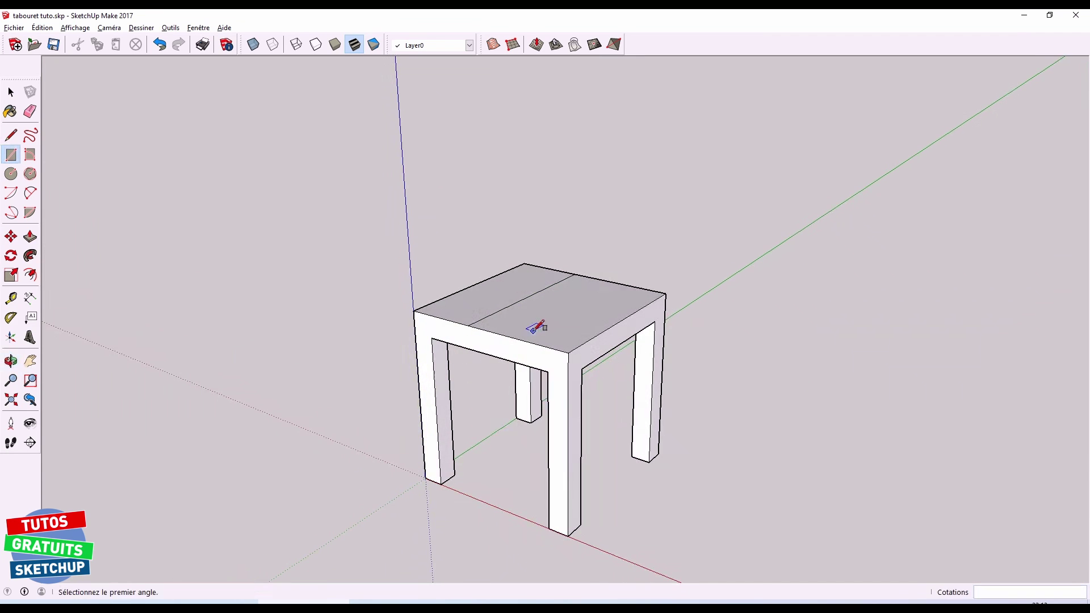
pyautogui.press('space')
pyautogui.click(571, 325)
# Pull the back half of the top up about 1859mm into a tall block
pyautogui.press('p')
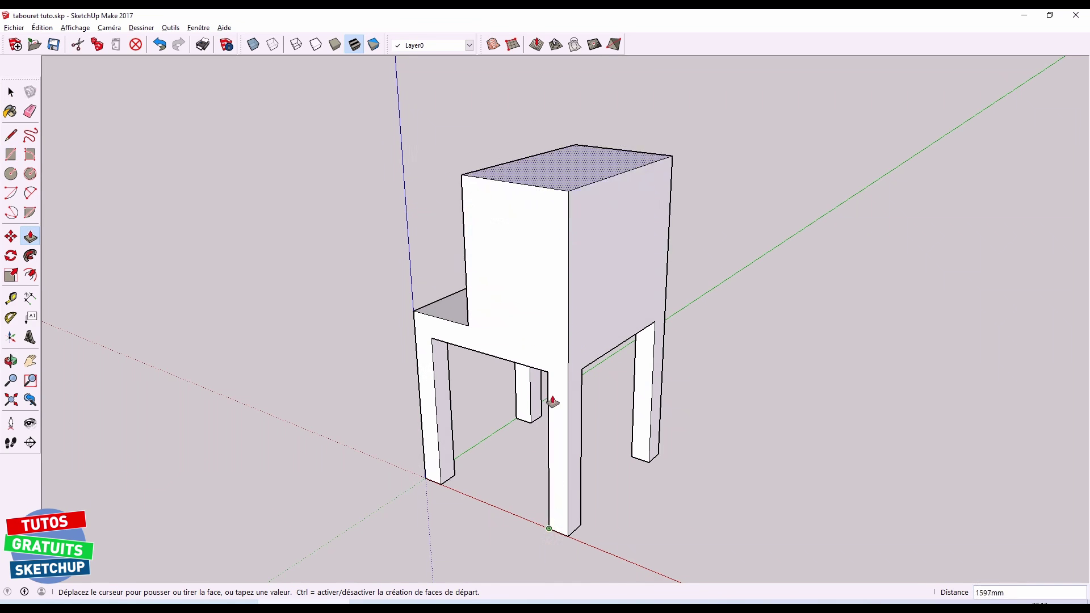
pyautogui.click(547, 382)
pyautogui.press('space')
pyautogui.moveTo(409, 365); pyautogui.dragTo(536, 265, button='middle')
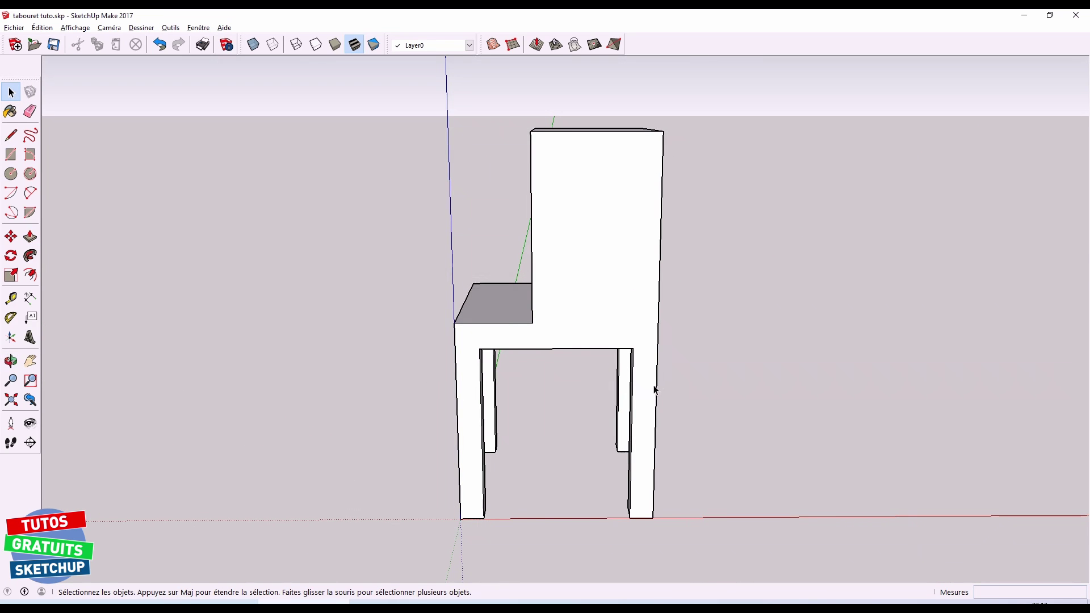
pyautogui.moveTo(655, 390); pyautogui.dragTo(727, 386, button='middle')
# Push the block's front face back to thin it into a backrest panel
pyautogui.press('p')
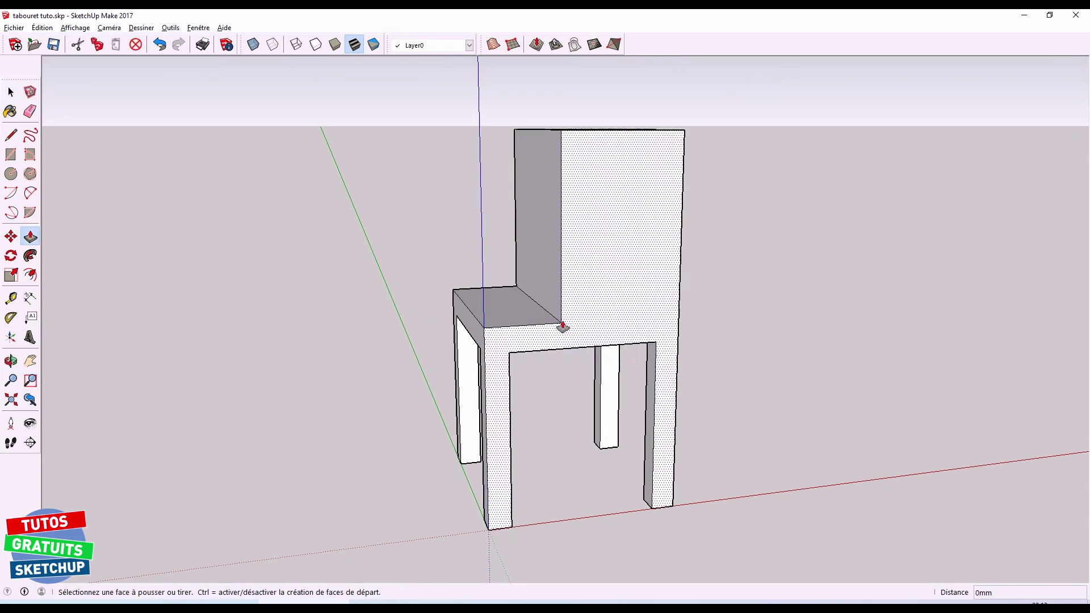
pyautogui.click(536, 254)
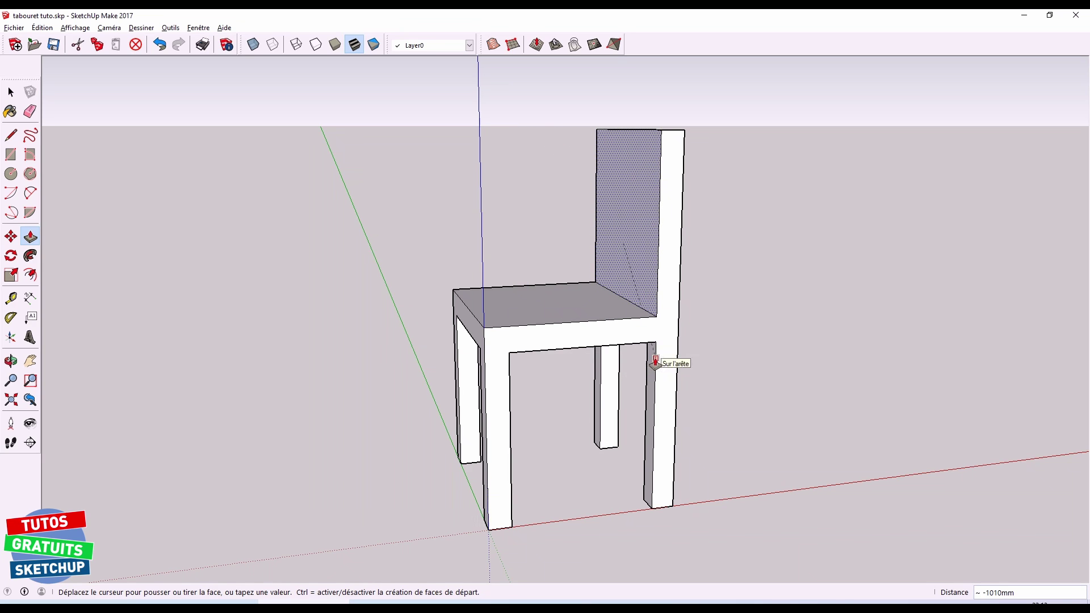
pyautogui.moveTo(656, 363); pyautogui.dragTo(731, 348, button='middle')
pyautogui.press('r')
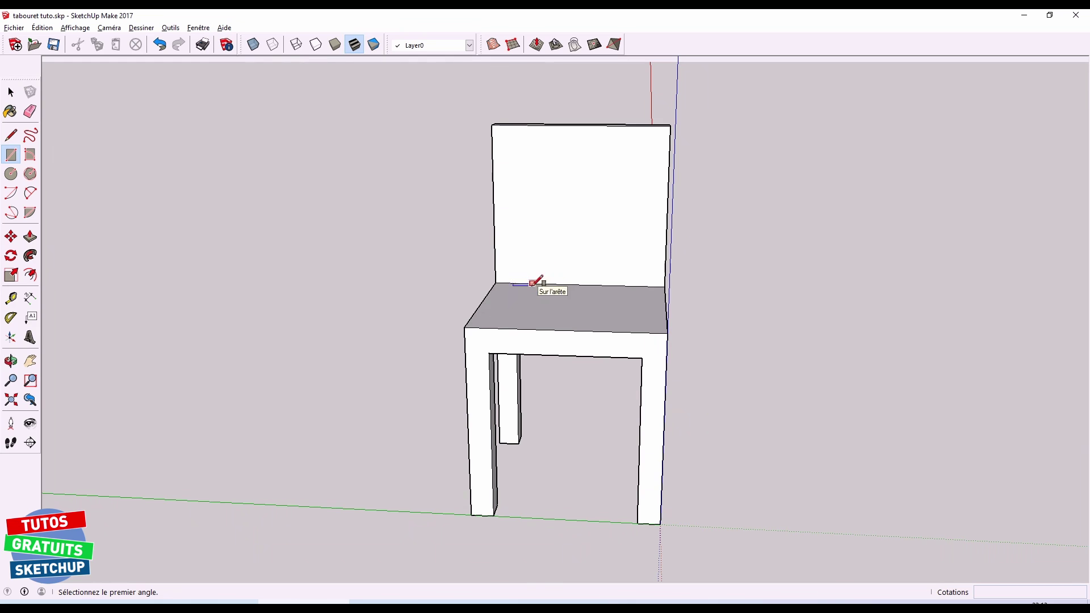
# Draw a tall rectangle outline on the backrest and a small circle above it
pyautogui.click(536, 284)
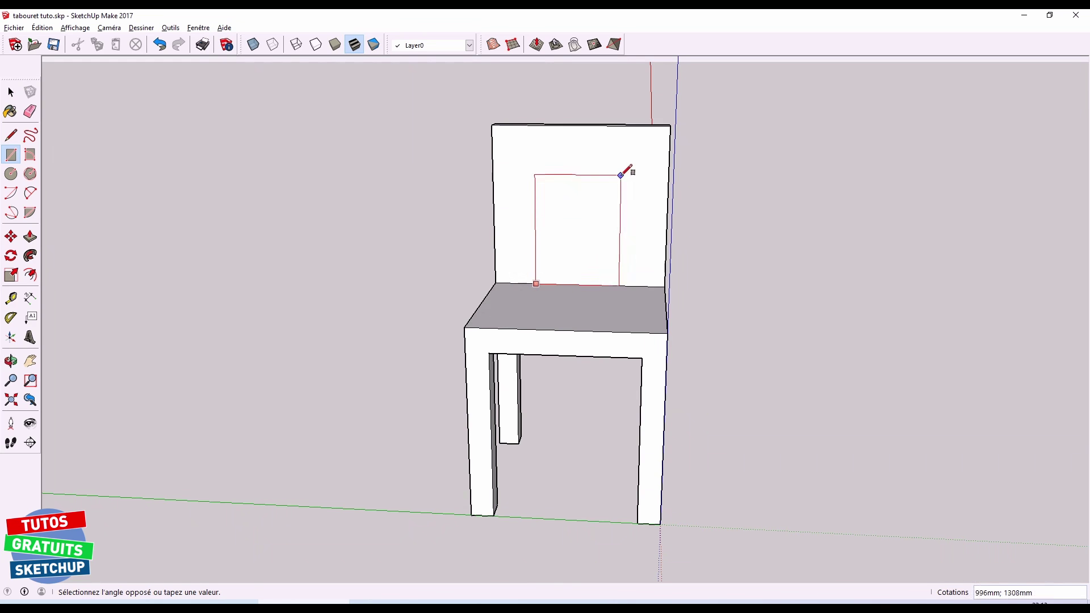
pyautogui.click(567, 184)
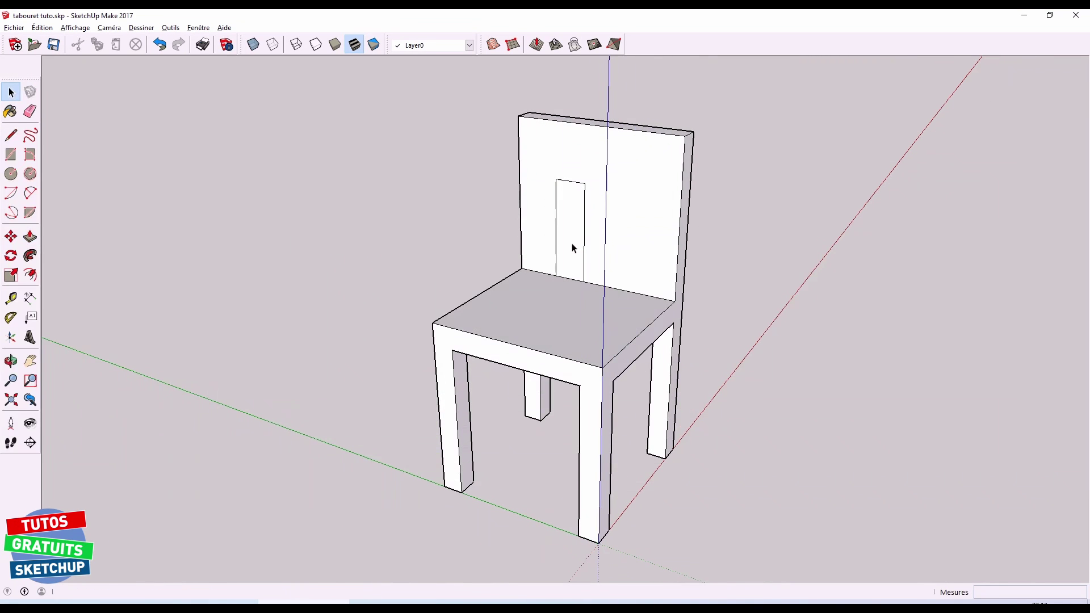
pyautogui.press('c')
pyautogui.click(593, 141)
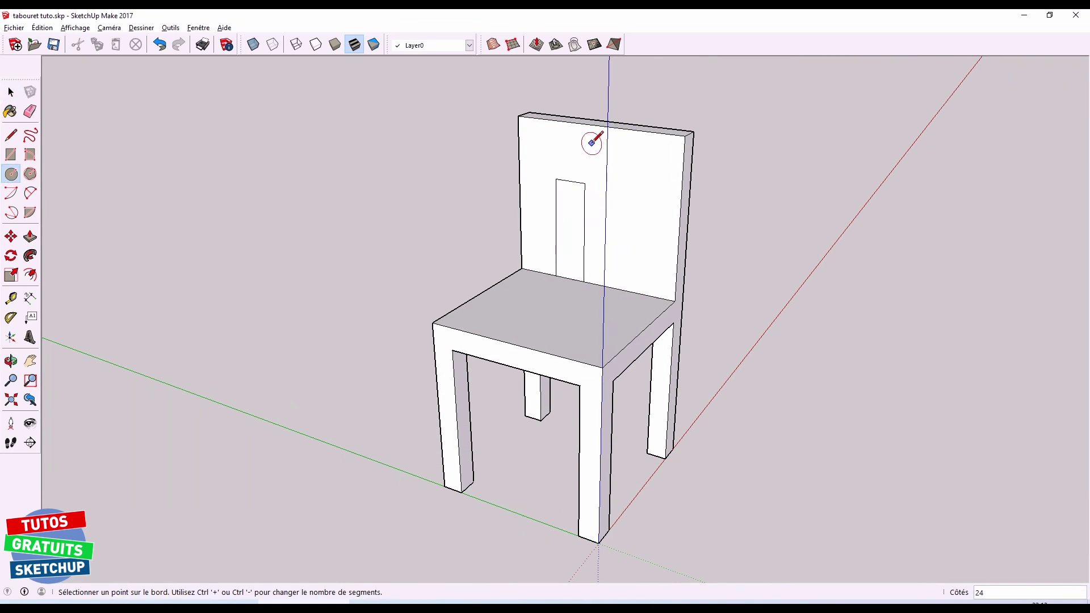
pyautogui.click(600, 137)
pyautogui.moveTo(574, 214)
pyautogui.mouseDown(button='middle')
pyautogui.moveTo(591, 233)
pyautogui.moveTo(638, 226)
pyautogui.mouseUp(button='middle')
pyautogui.press('space')
pyautogui.scroll(2, 646, 235)
pyautogui.scroll(2, 646, 238)
# Try pushing the rectangle into an opening and pushing the circle into the backrest
pyautogui.press('p')
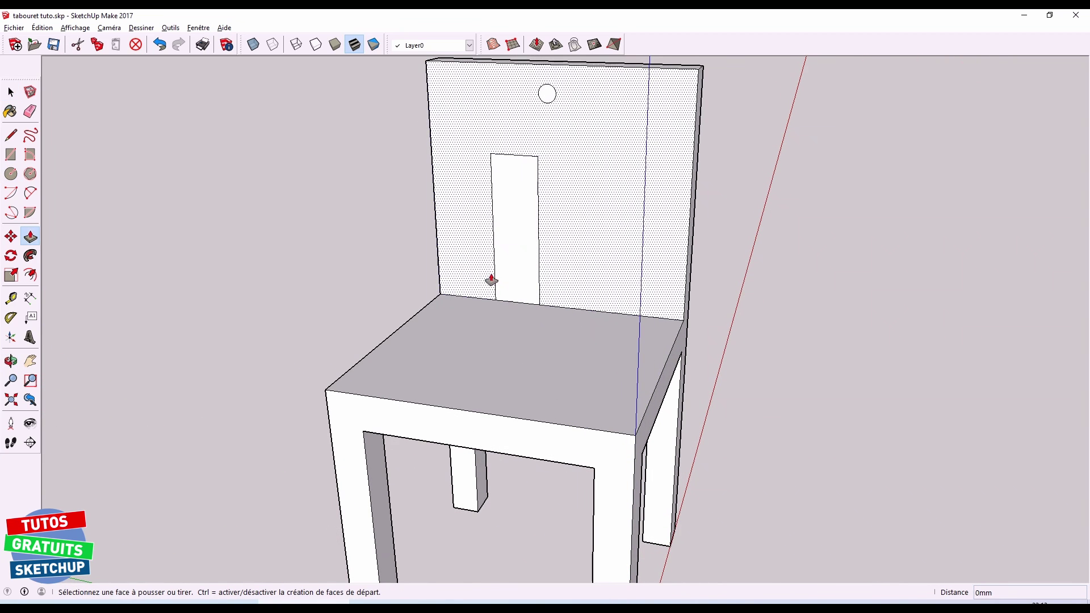
pyautogui.click(503, 267)
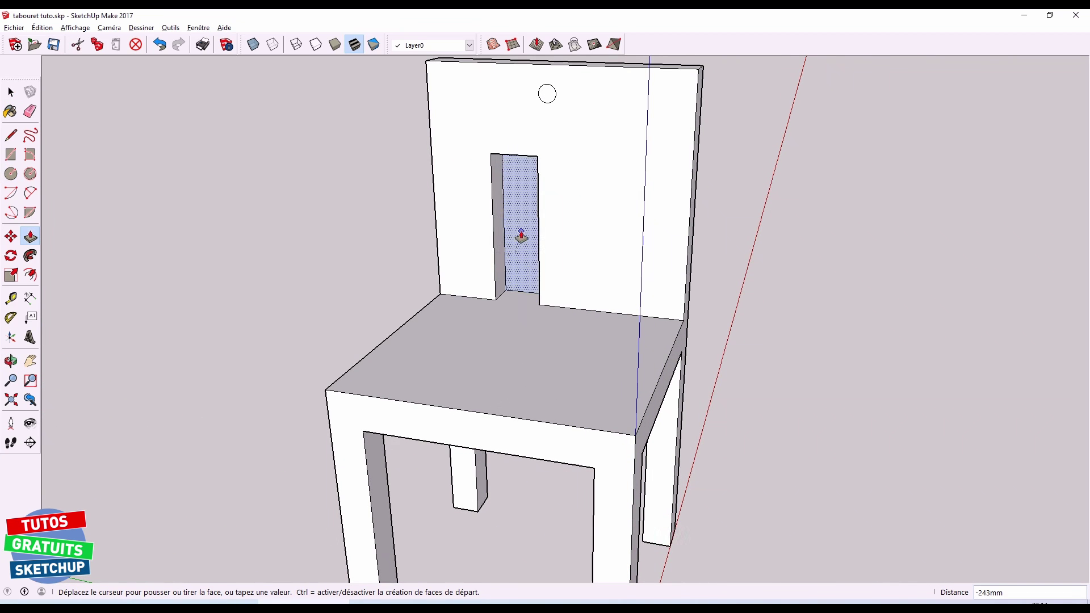
pyautogui.moveTo(521, 235); pyautogui.dragTo(590, 178, button='middle')
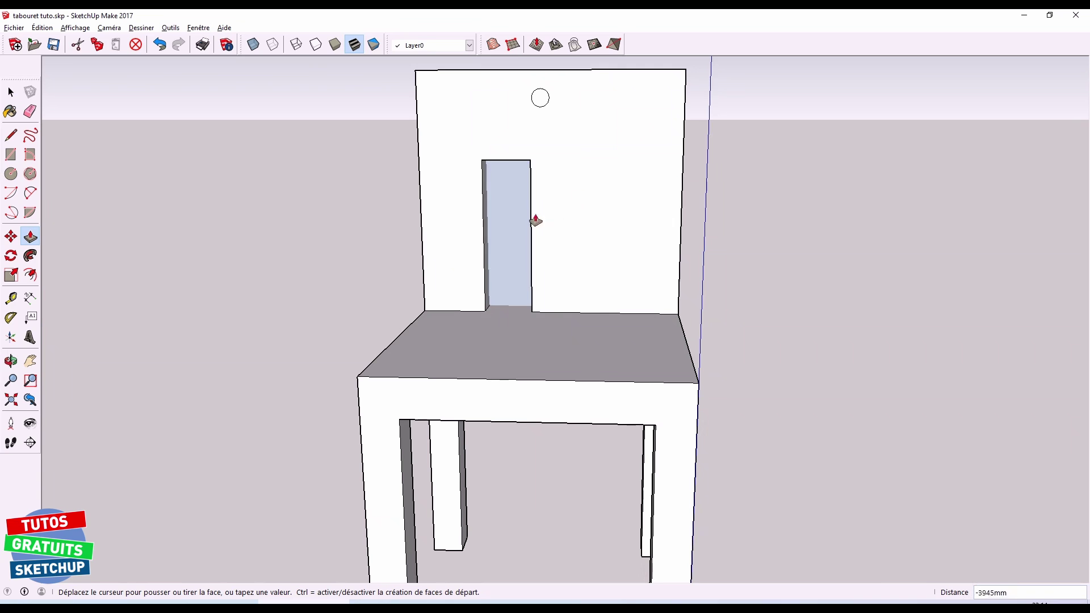
pyautogui.click(505, 222)
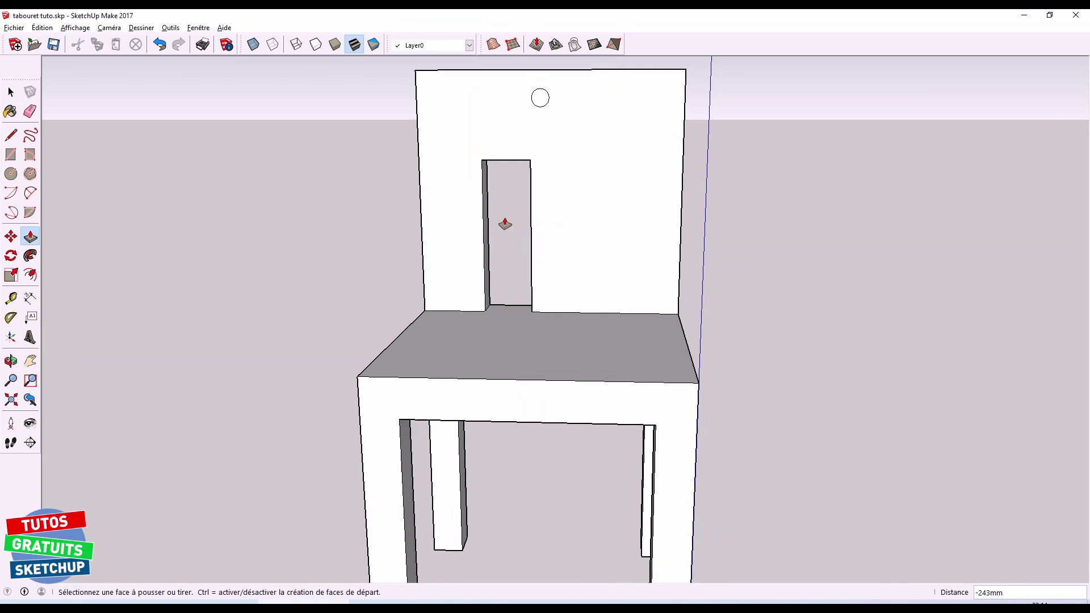
pyautogui.moveTo(511, 227); pyautogui.dragTo(567, 262, button='middle')
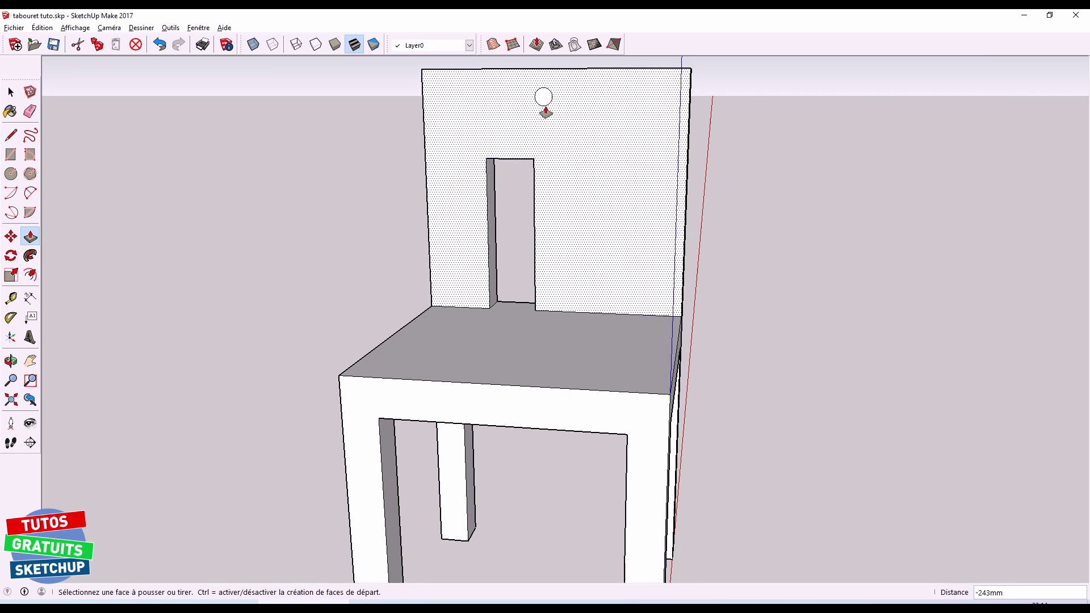
pyautogui.click(543, 105)
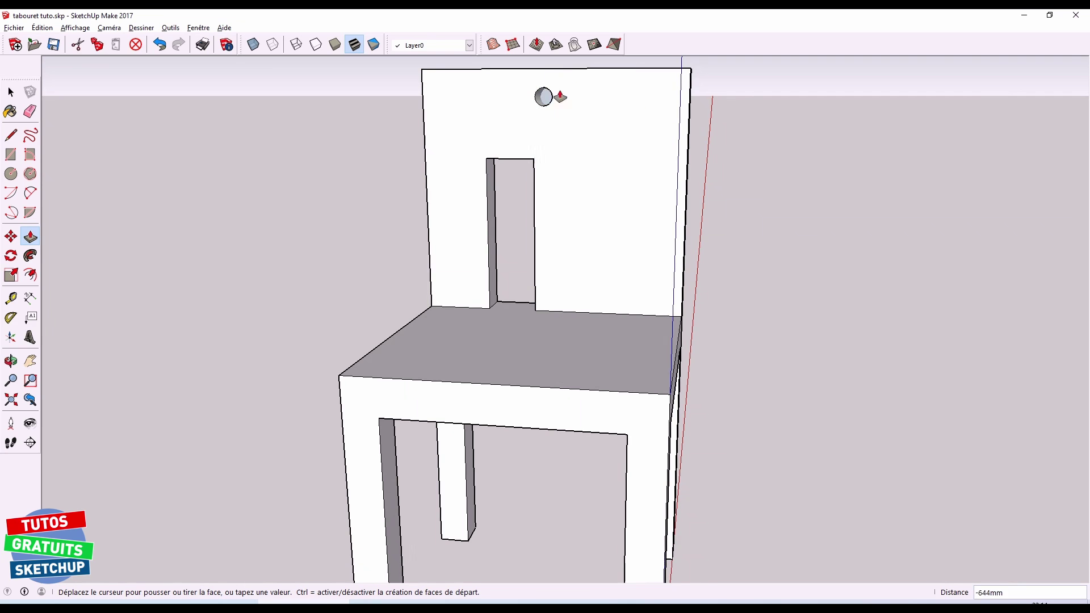
pyautogui.press('space')
# Undo the earlier opening and cut the rectangle through to the backrest's back edge
pyautogui.hotkey('ctrl', 'z')
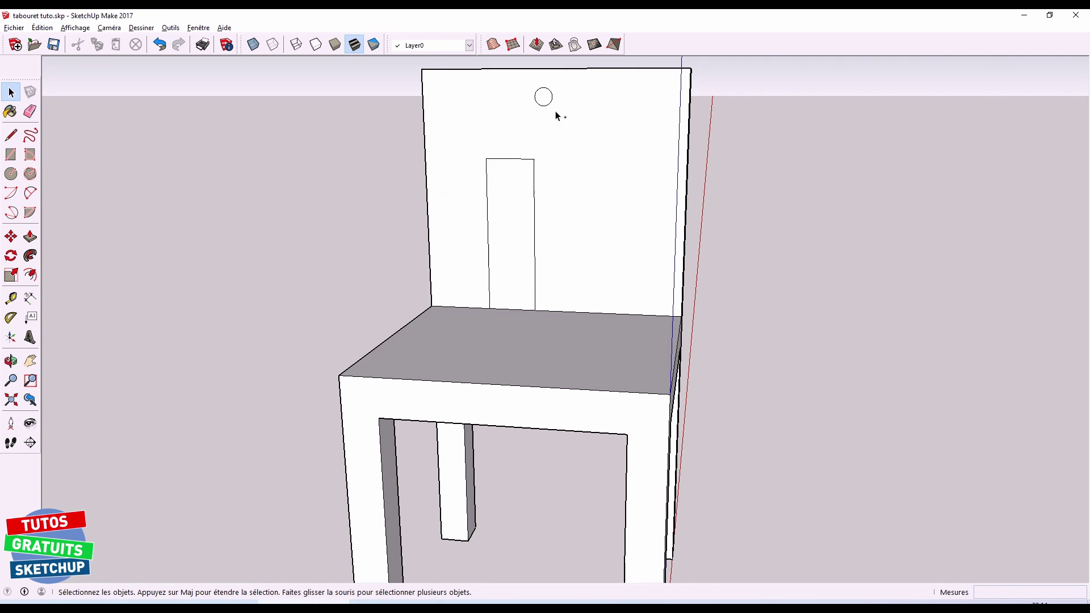
pyautogui.moveTo(800, 306); pyautogui.dragTo(549, 372, button='middle')
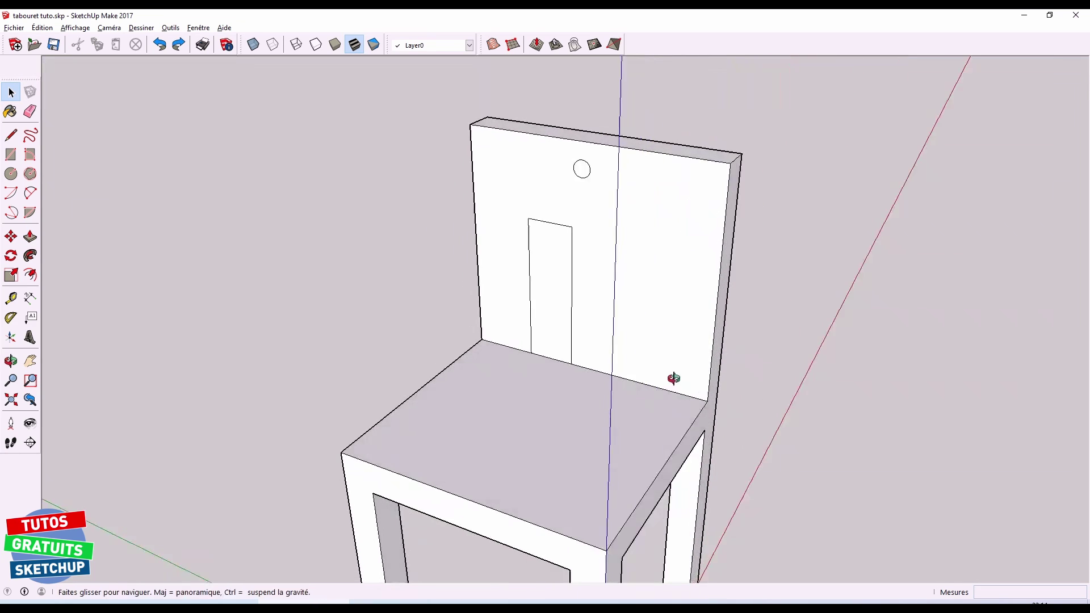
pyautogui.press('p')
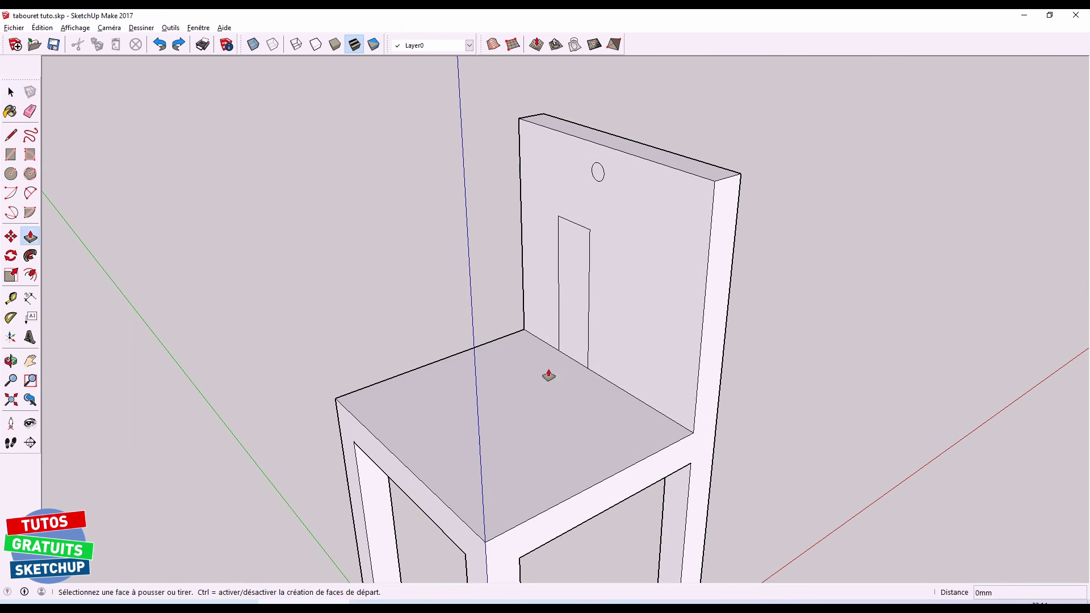
pyautogui.click(571, 296)
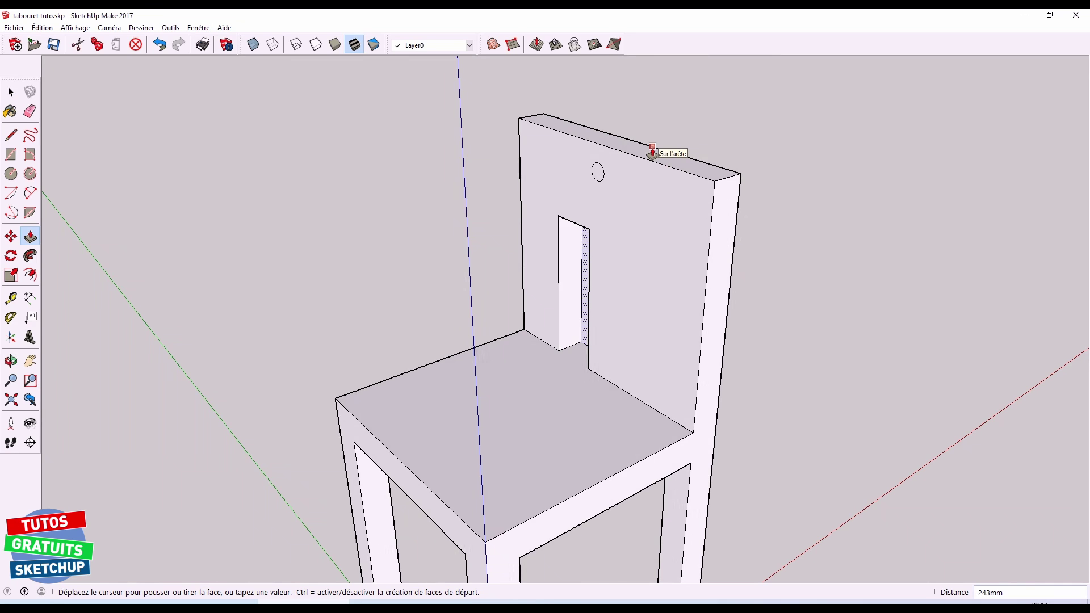
pyautogui.click(706, 169)
pyautogui.click(707, 504)
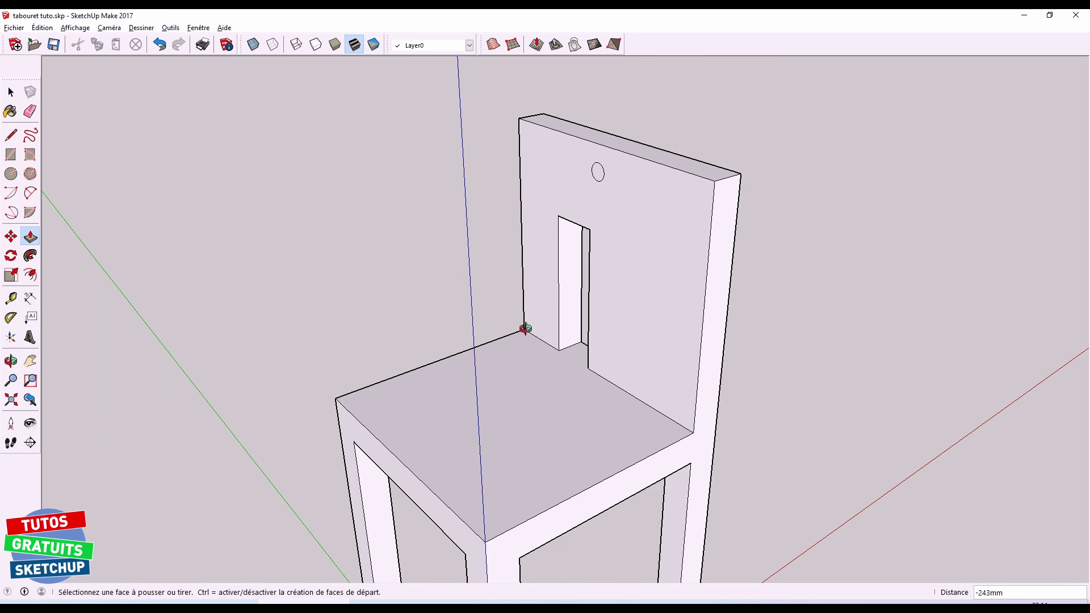
# Push the small circle through to the back edge, making a round hole
pyautogui.moveTo(525, 329)
pyautogui.mouseDown(button='middle')
pyautogui.moveTo(649, 299)
pyautogui.moveTo(540, 318)
pyautogui.moveTo(591, 233)
pyautogui.mouseUp(button='middle')
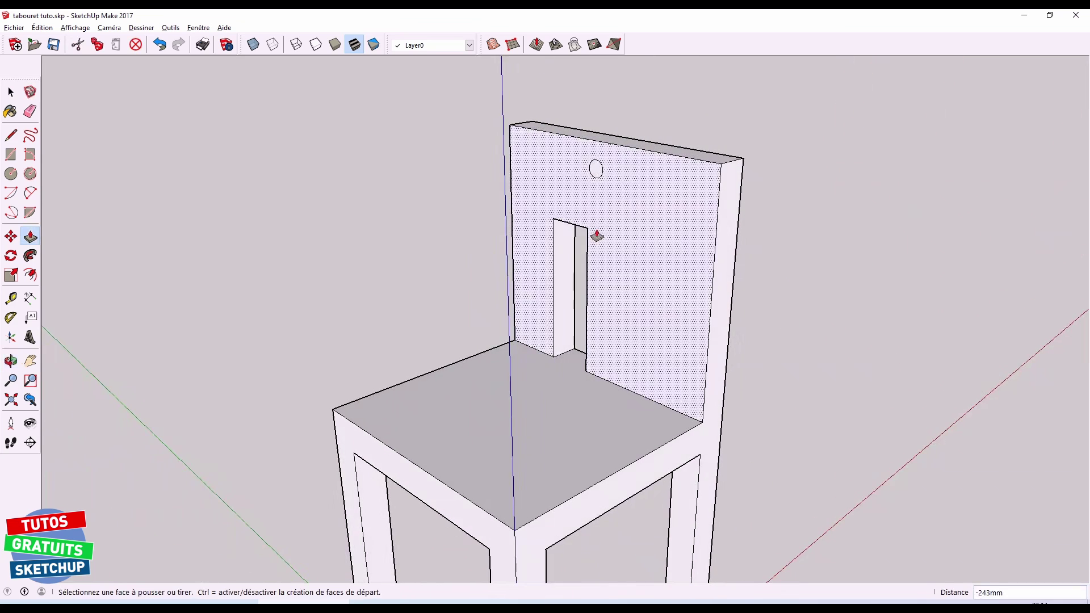
pyautogui.click(594, 173)
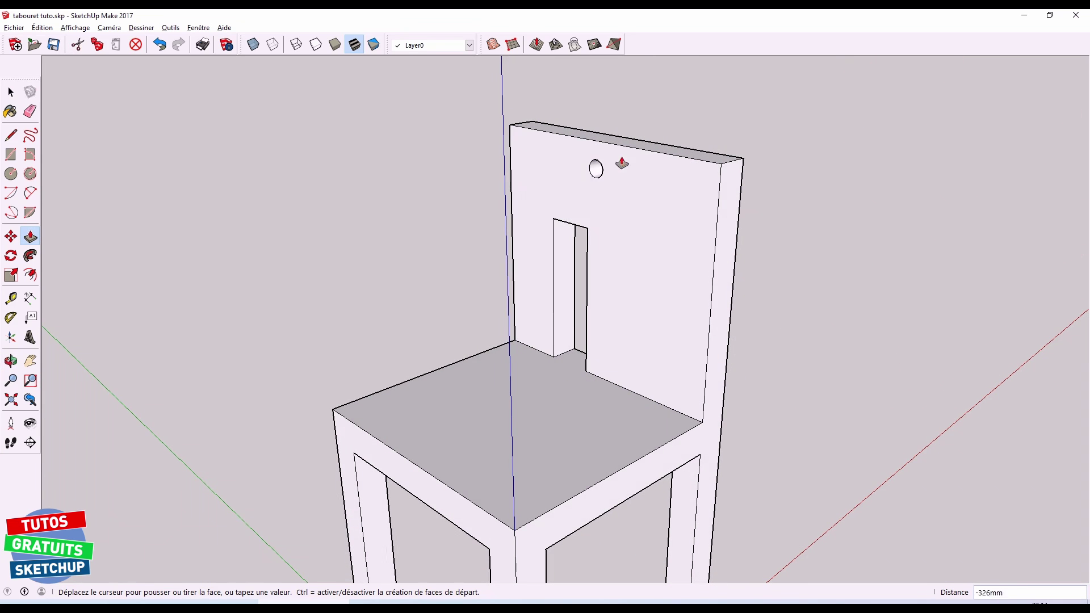
pyautogui.click(655, 146)
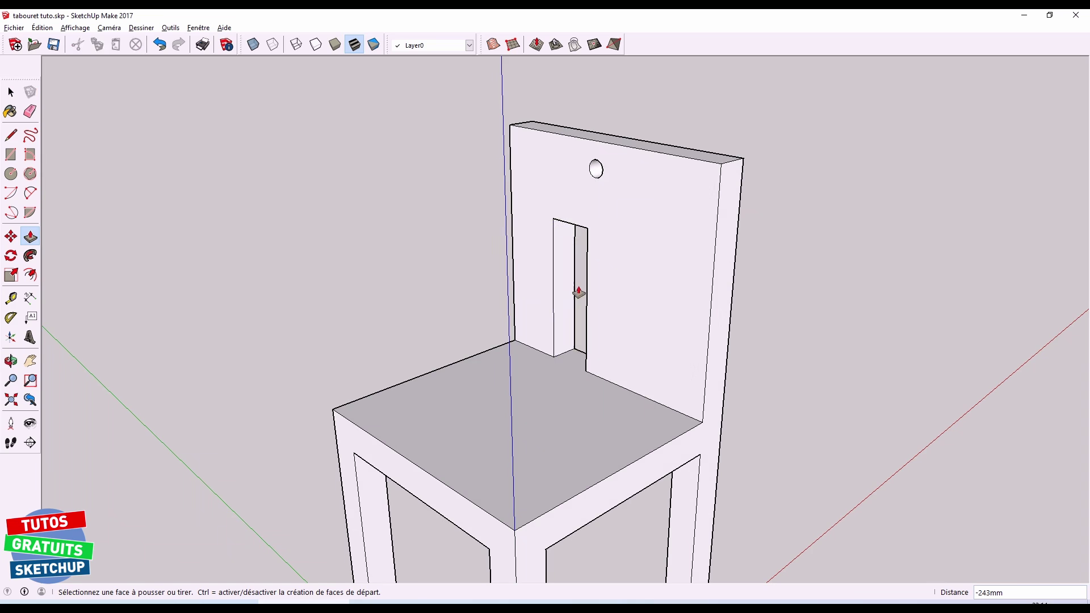
pyautogui.moveTo(578, 292); pyautogui.dragTo(712, 311, button='middle')
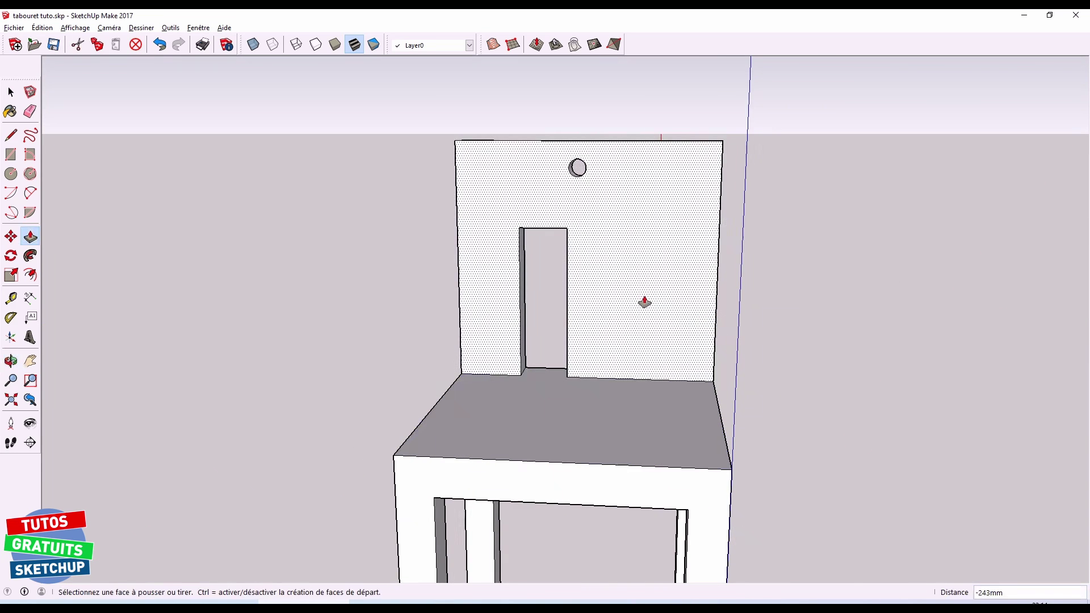
pyautogui.press('space')
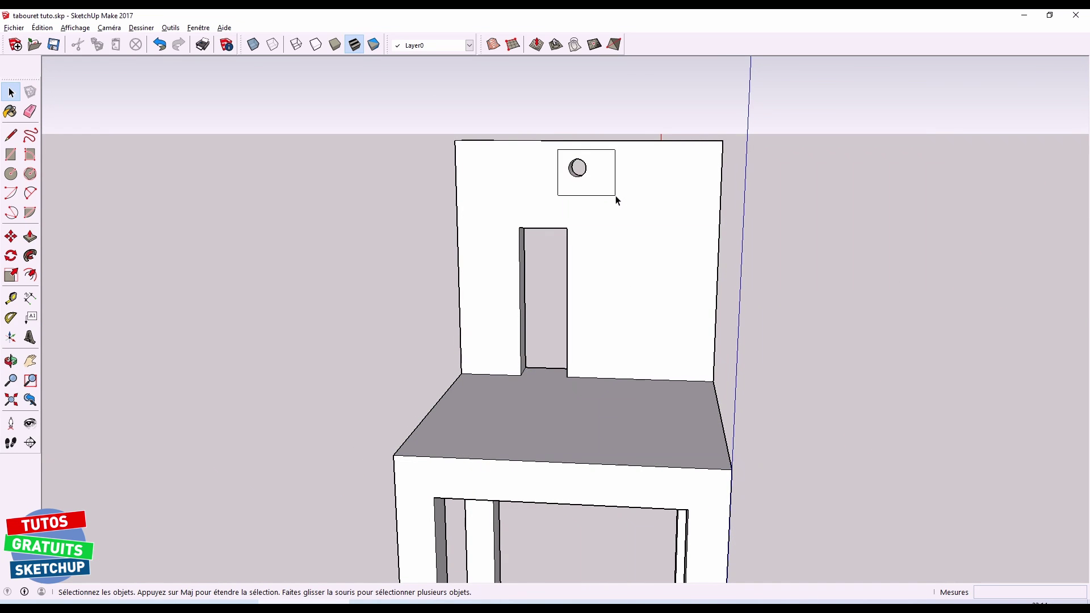
# Delete the circle from the backrest
pyautogui.moveTo(583, 164); pyautogui.dragTo(617, 200)
pyautogui.press('Delete')
pyautogui.scroll(-2, 632, 365)
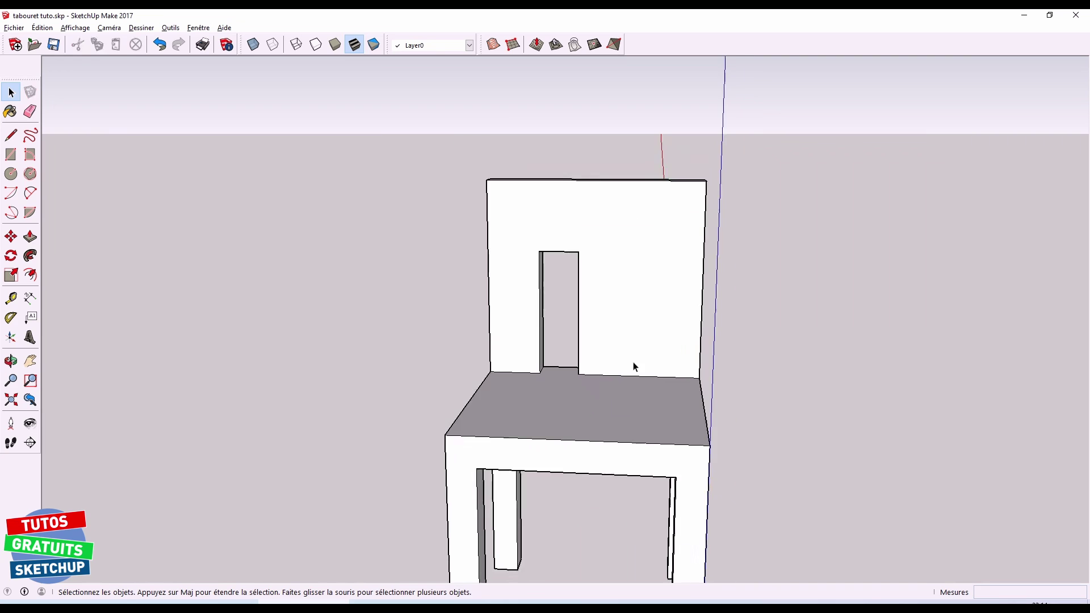
pyautogui.moveTo(608, 427); pyautogui.dragTo(580, 352, button='middle')
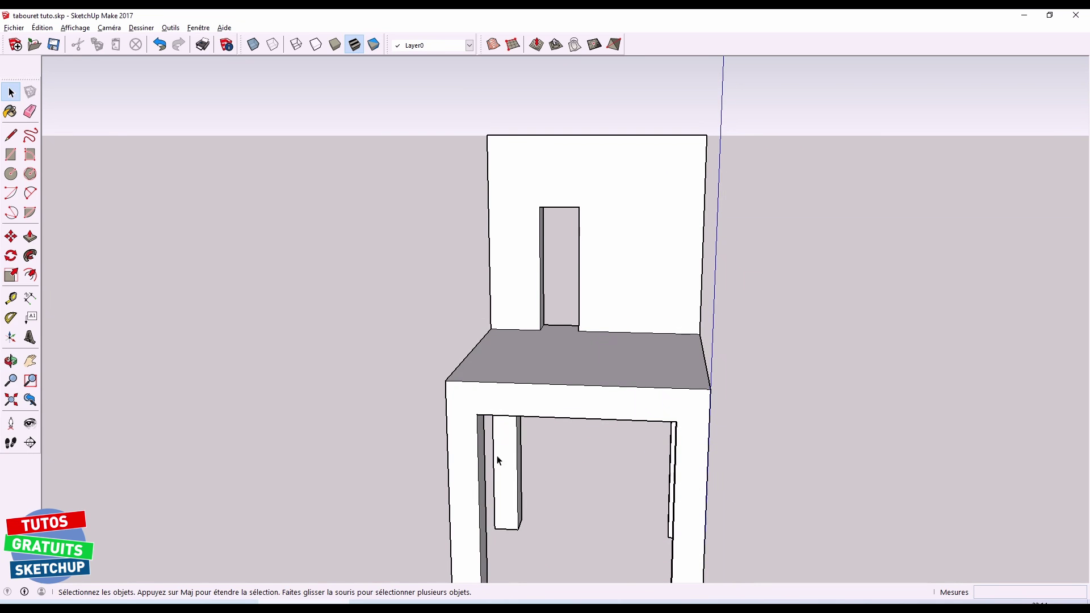
pyautogui.moveTo(622, 381); pyautogui.dragTo(567, 385, button='middle')
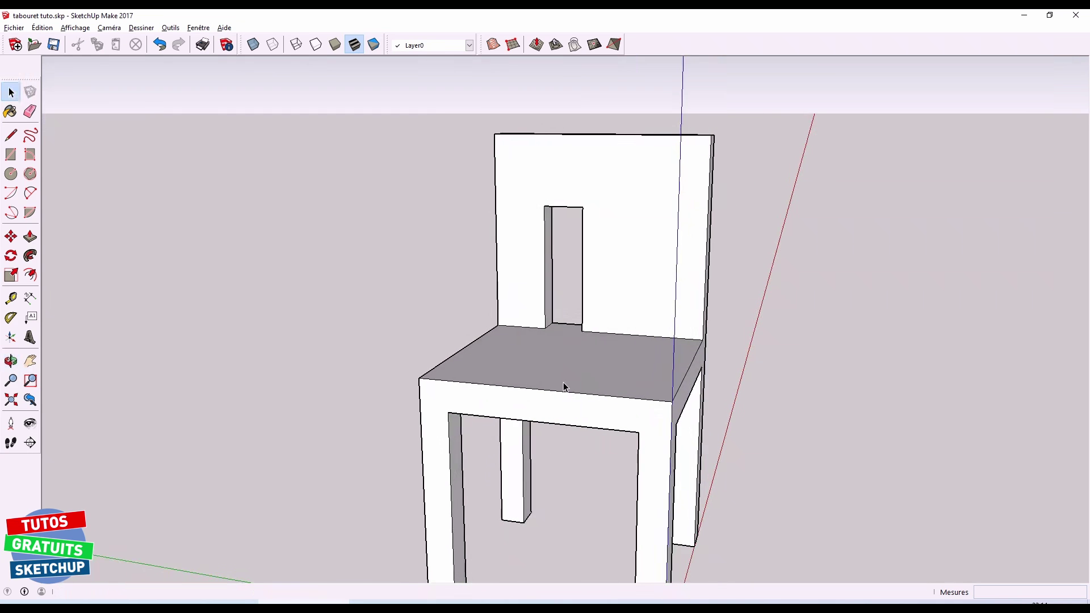
# Widen the rectangular opening by pushing its left and right inner faces toward the side edges
pyautogui.press('p')
pyautogui.click(548, 288)
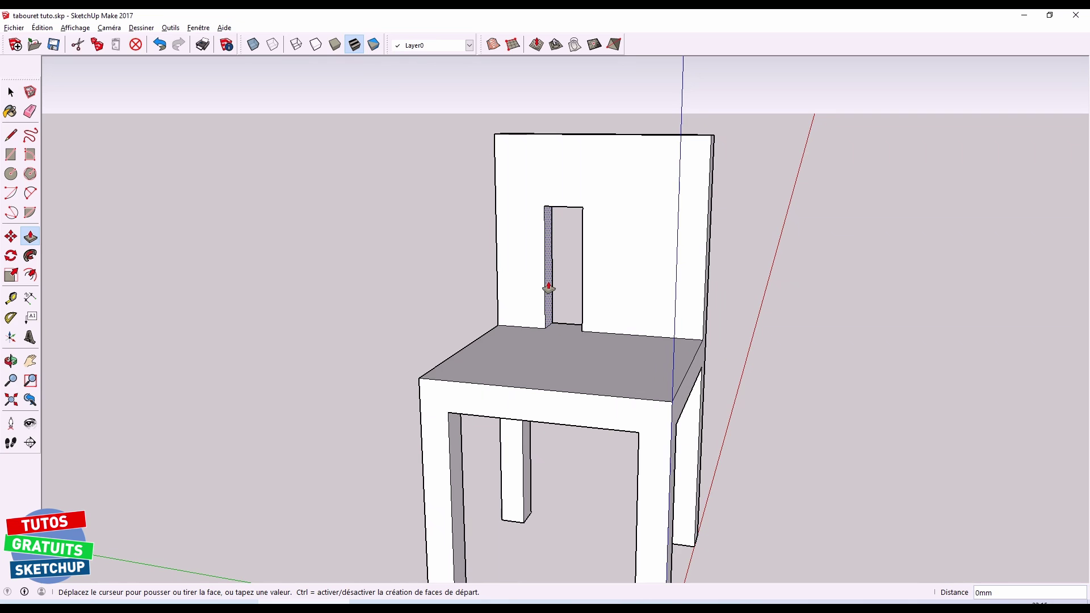
pyautogui.click(528, 451)
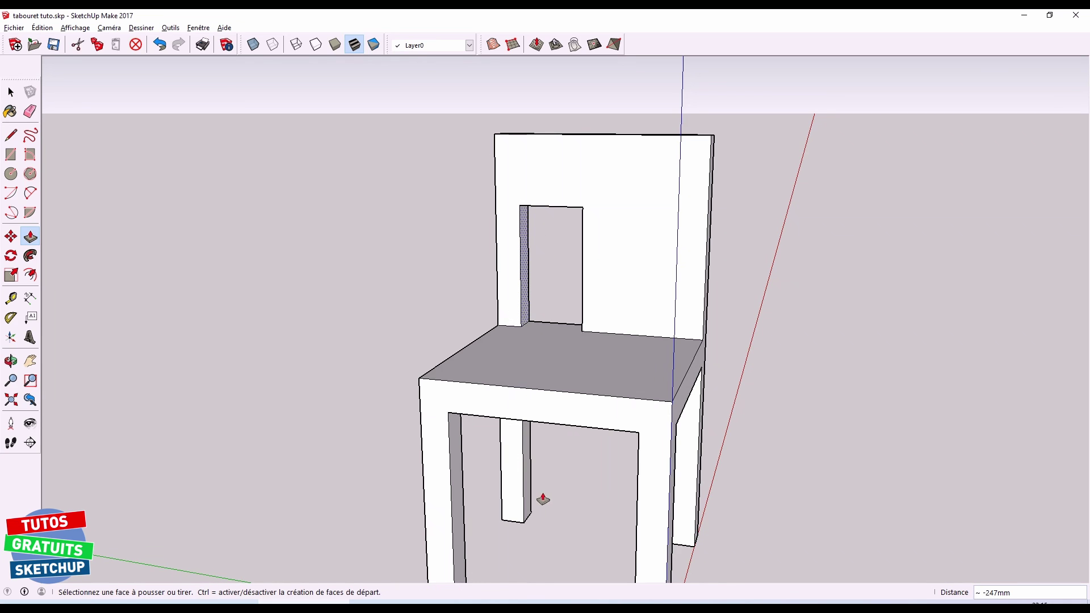
pyautogui.moveTo(577, 491); pyautogui.dragTo(849, 475, button='middle')
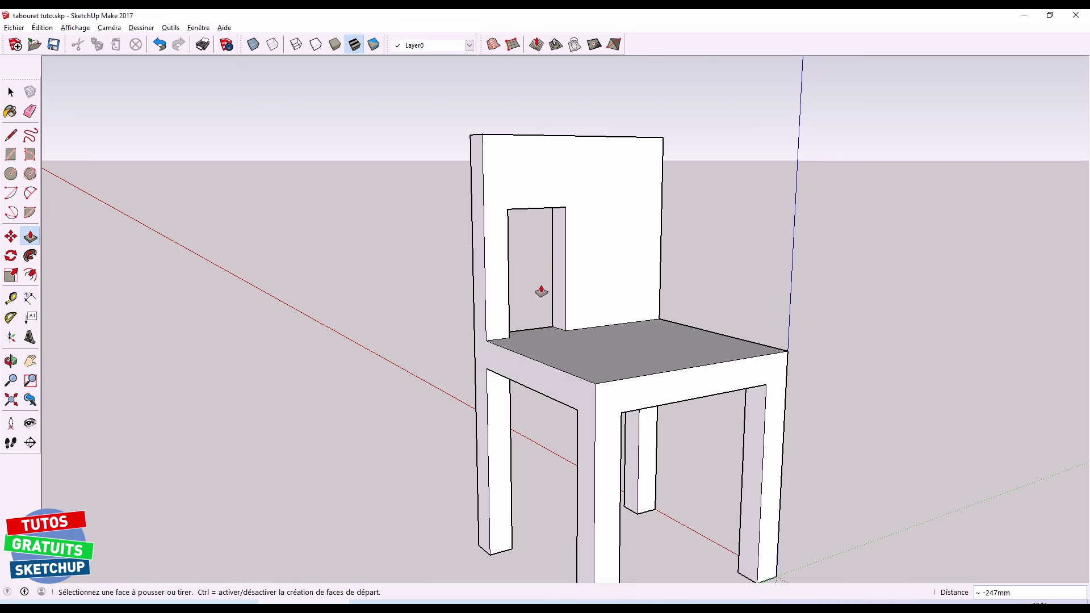
pyautogui.click(559, 289)
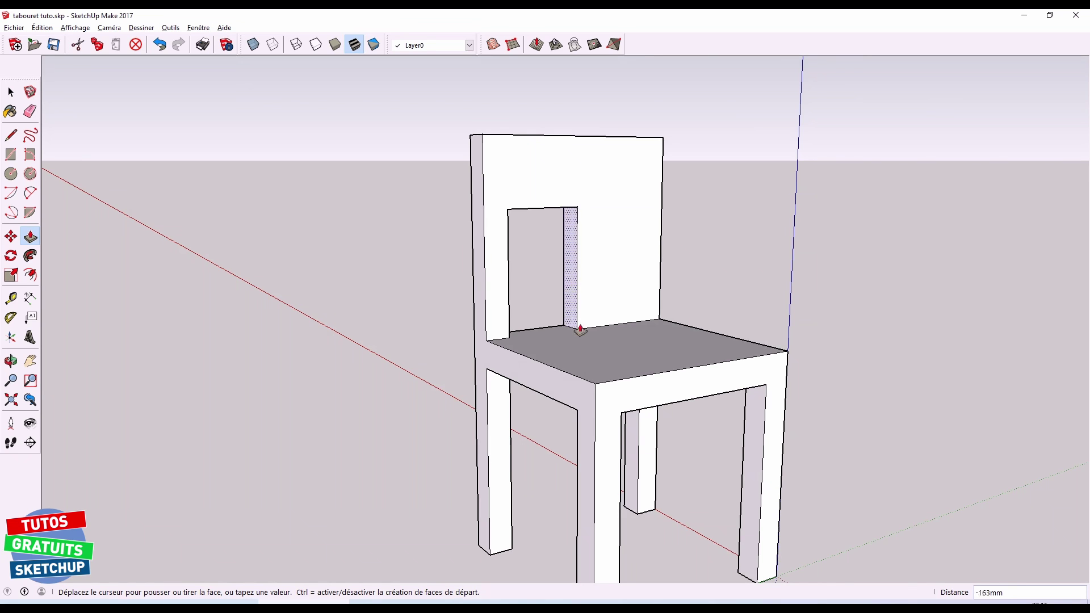
pyautogui.click(637, 438)
pyautogui.moveTo(898, 372)
pyautogui.mouseDown(button='middle')
pyautogui.moveTo(640, 273)
pyautogui.moveTo(571, 233)
pyautogui.moveTo(821, 267)
pyautogui.moveTo(628, 360)
pyautogui.moveTo(452, 377)
pyautogui.moveTo(667, 374)
pyautogui.mouseUp(button='middle')
pyautogui.press('space')
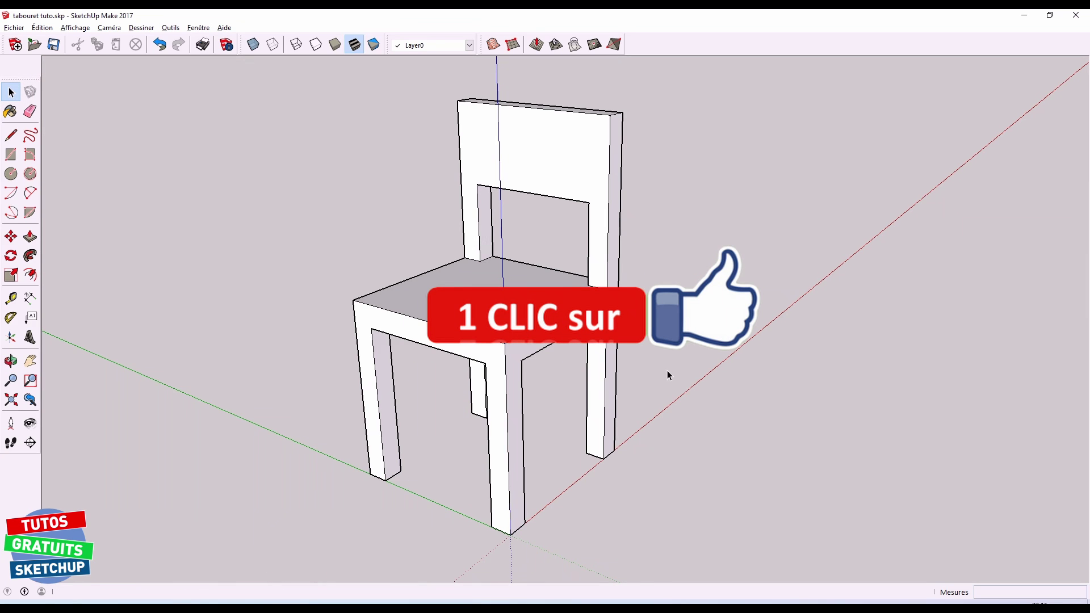